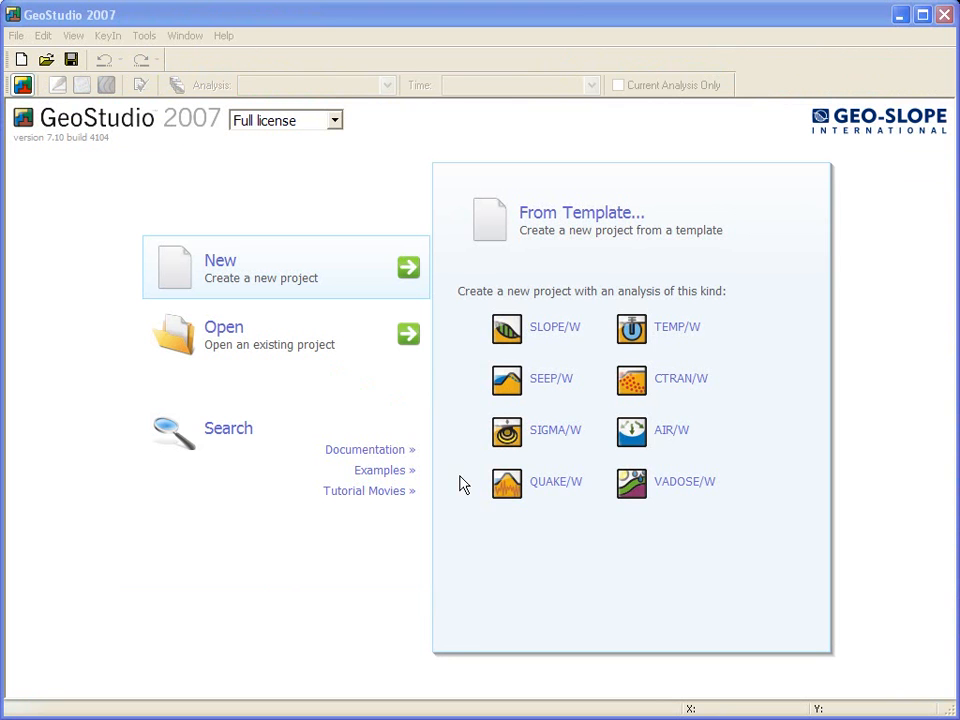
# Step: Create a new SLOPE/W project and keep Morgenstern-Price as the analysis type
pyautogui.click(513, 327)
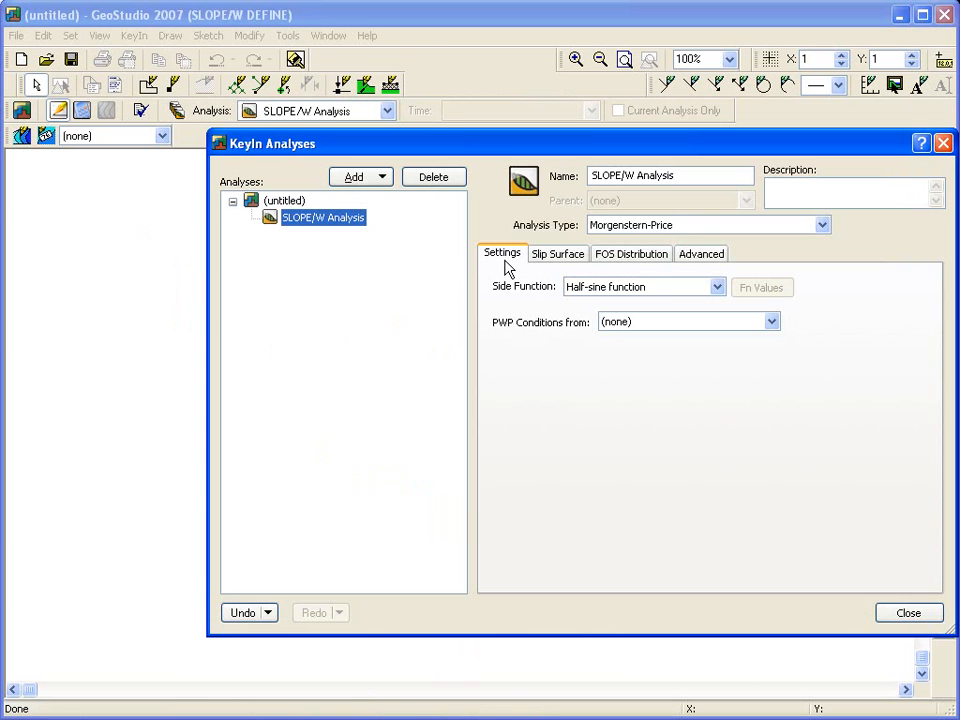
pyautogui.moveTo(529, 145); pyautogui.dragTo(380, 150)
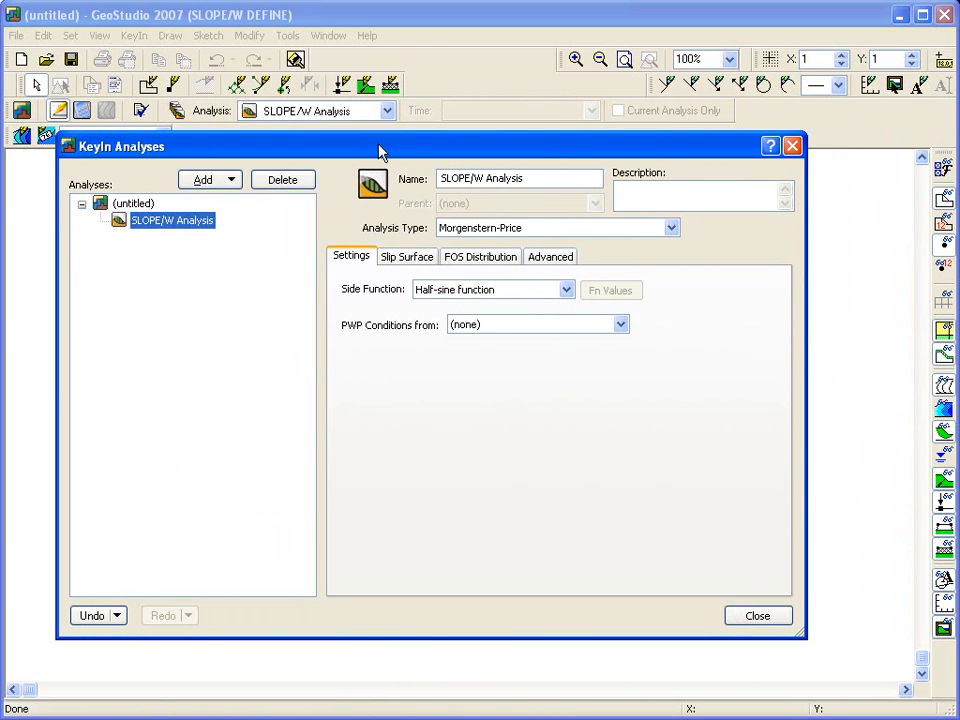
pyautogui.click(547, 234)
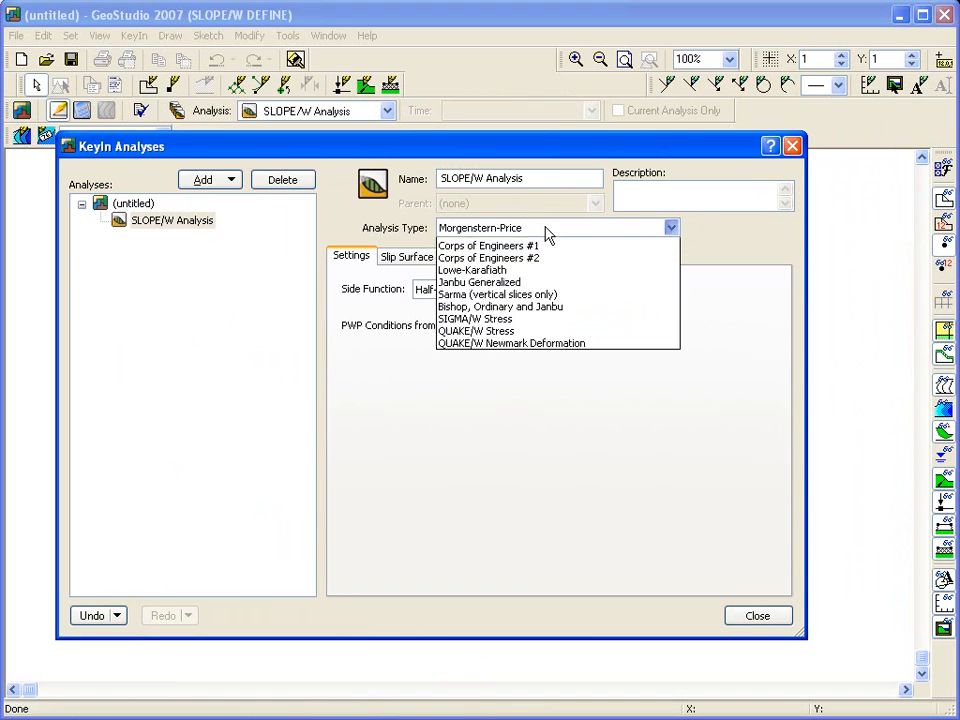
pyautogui.click(527, 246)
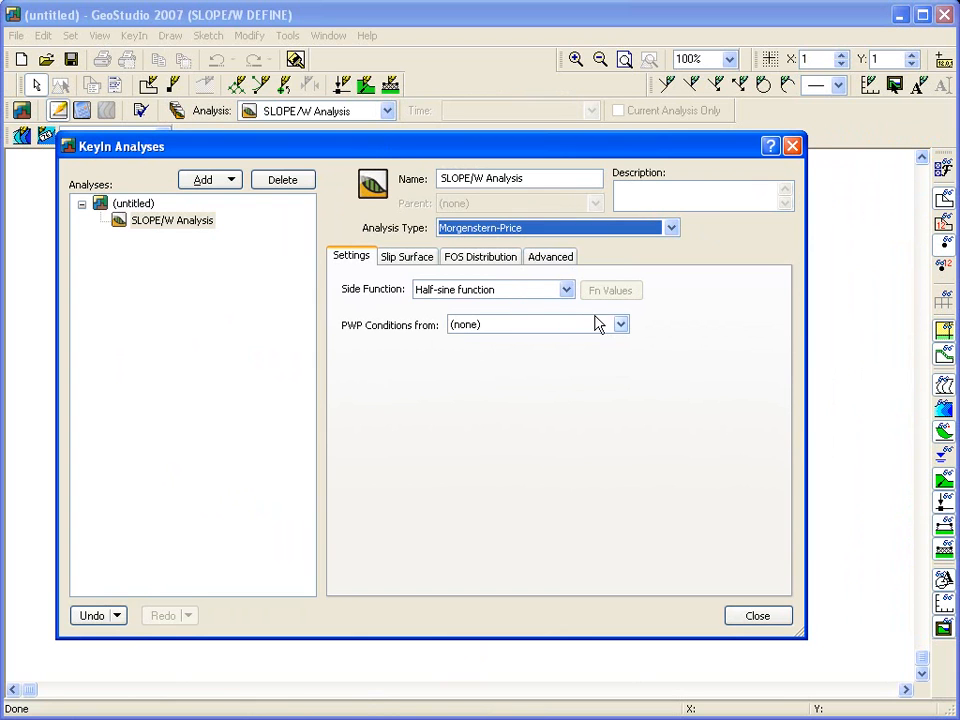
# Step: Set pore-water pressure conditions from Piezometric Line and choose the Entry and Exit slip surface option
pyautogui.click(621, 325)
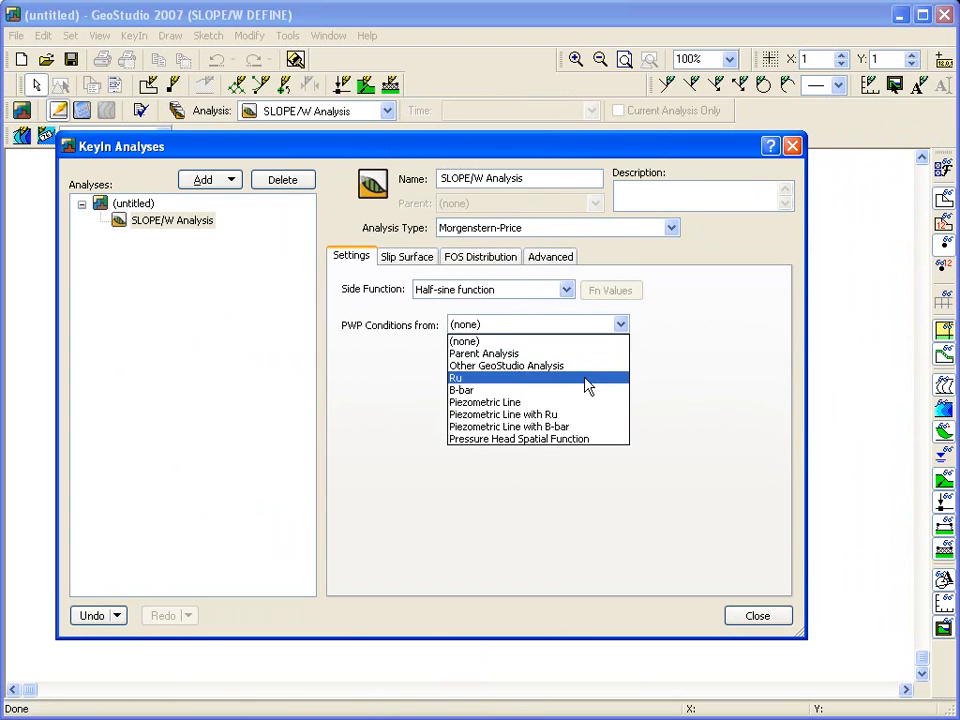
pyautogui.click(569, 403)
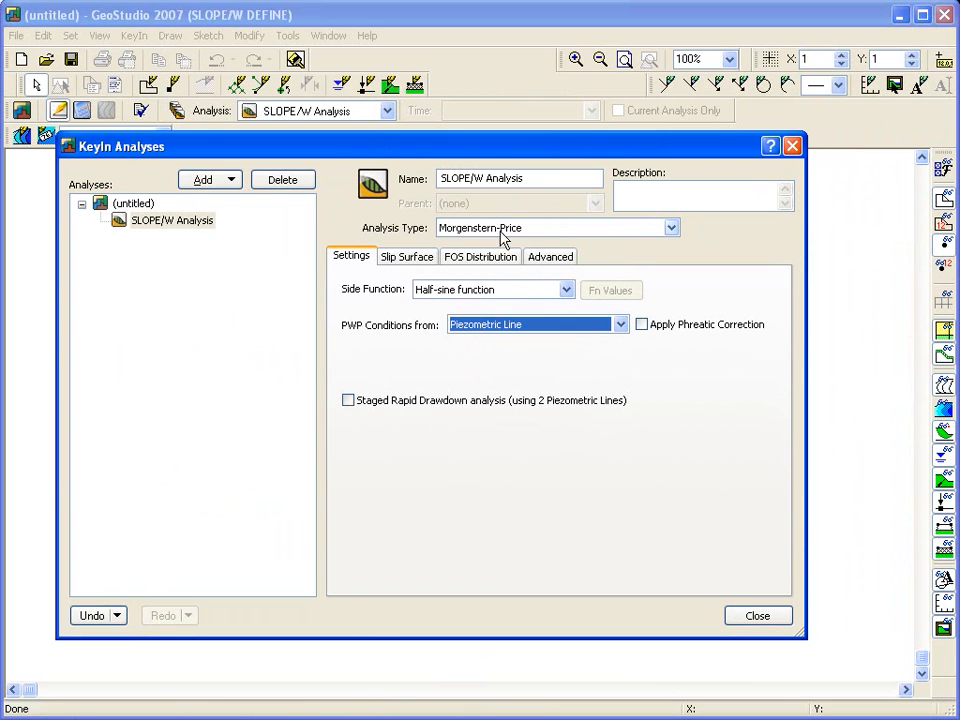
pyautogui.click(421, 258)
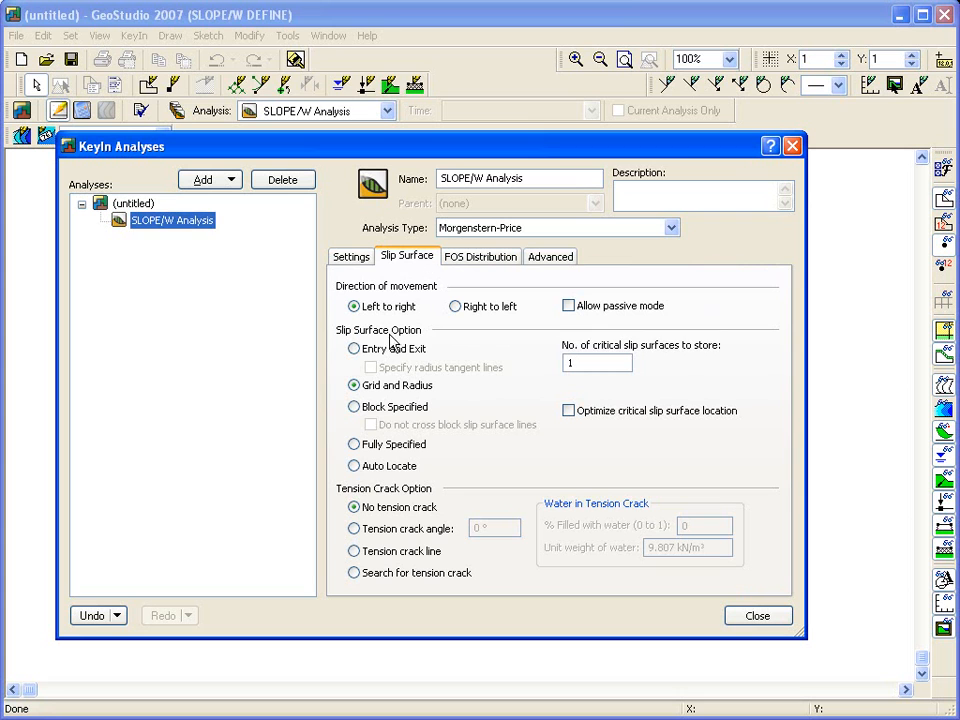
pyautogui.click(355, 349)
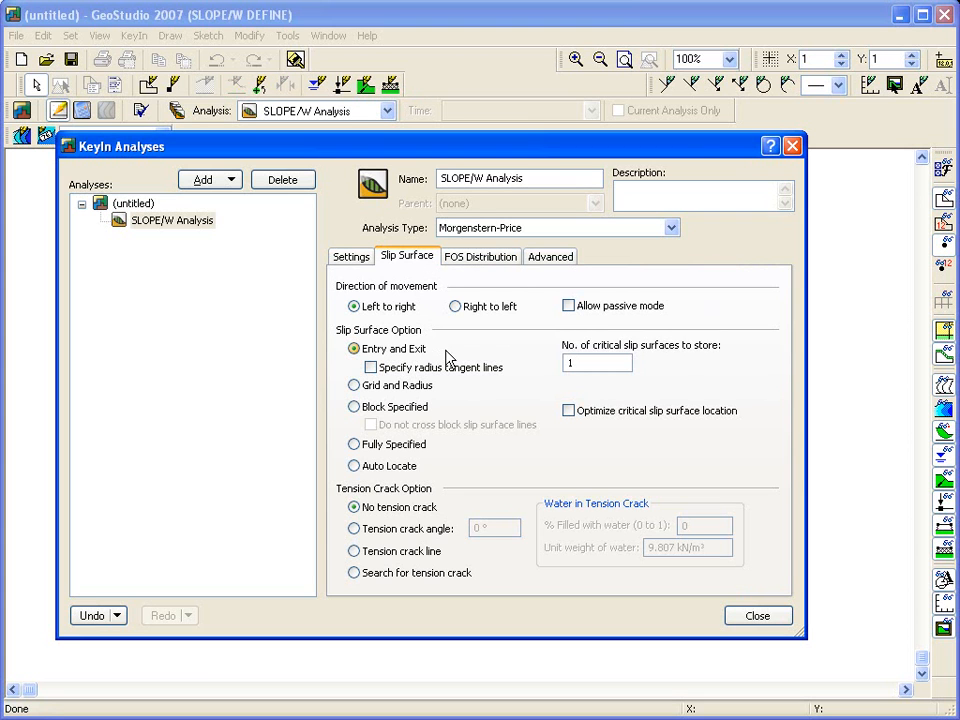
# Step: Rename the analysis as "Stability analysis using entry/exit"
pyautogui.moveTo(524, 178); pyautogui.dragTo(413, 183)
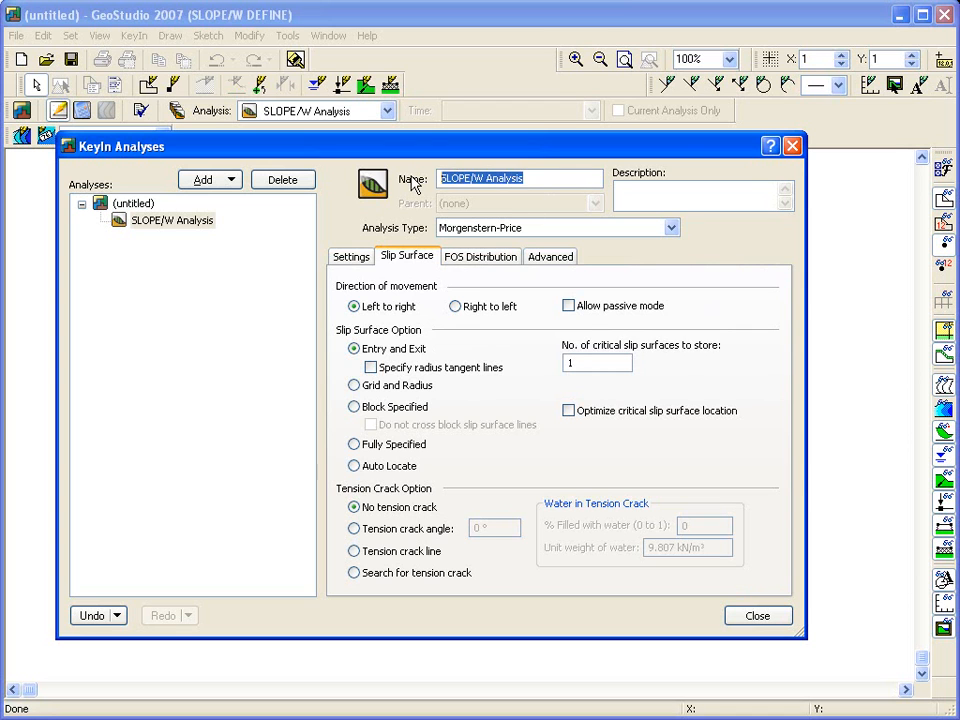
pyautogui.write('Stability ')
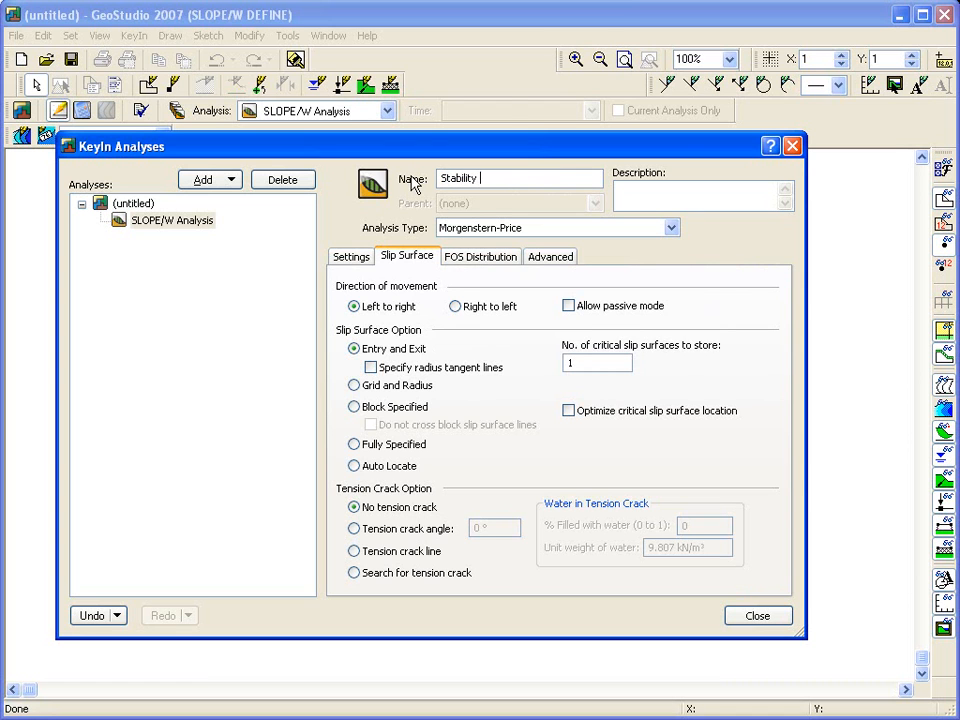
pyautogui.write('analysis using en')
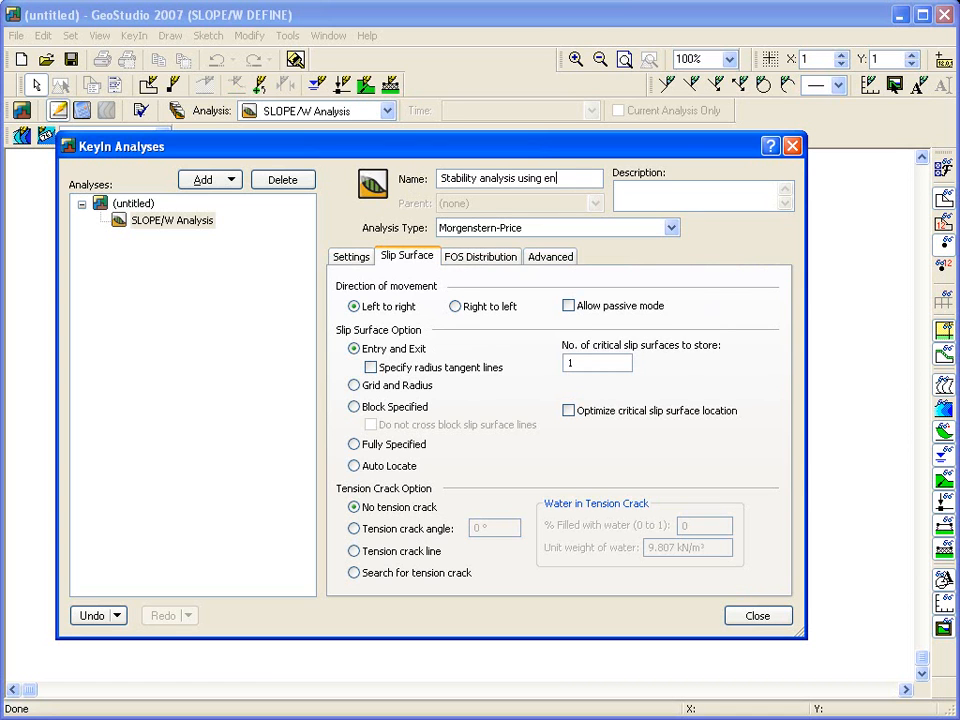
pyautogui.write('try/exit')
pyautogui.press('Tab')
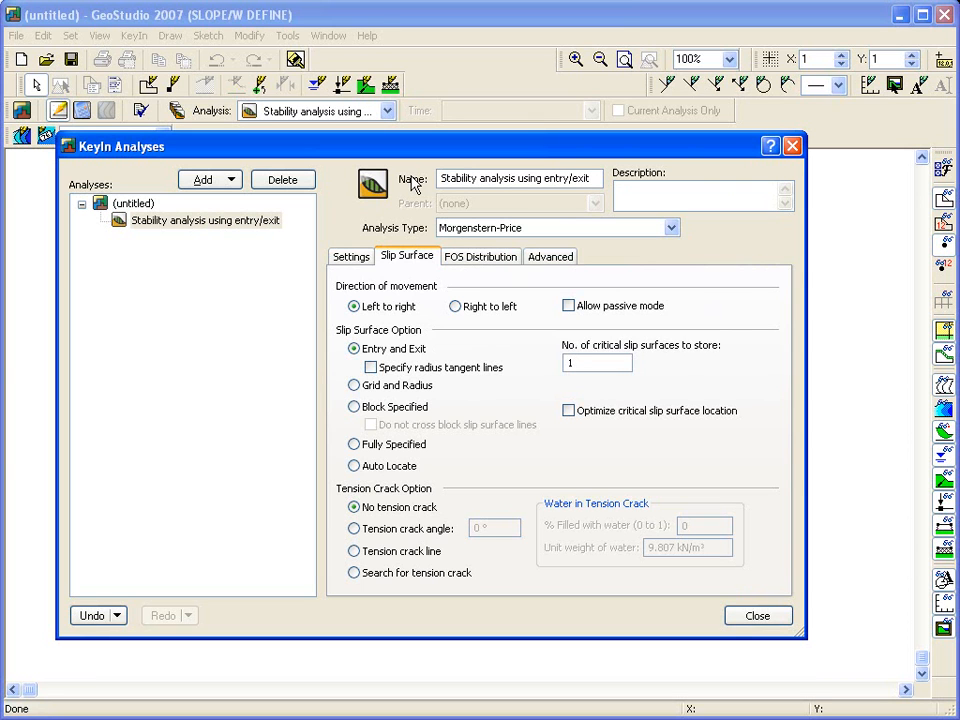
# Step: Enter the description "Learning to use SLOPE/W" and close the analyses dialog
pyautogui.write('Learning to use SLOPE/W')
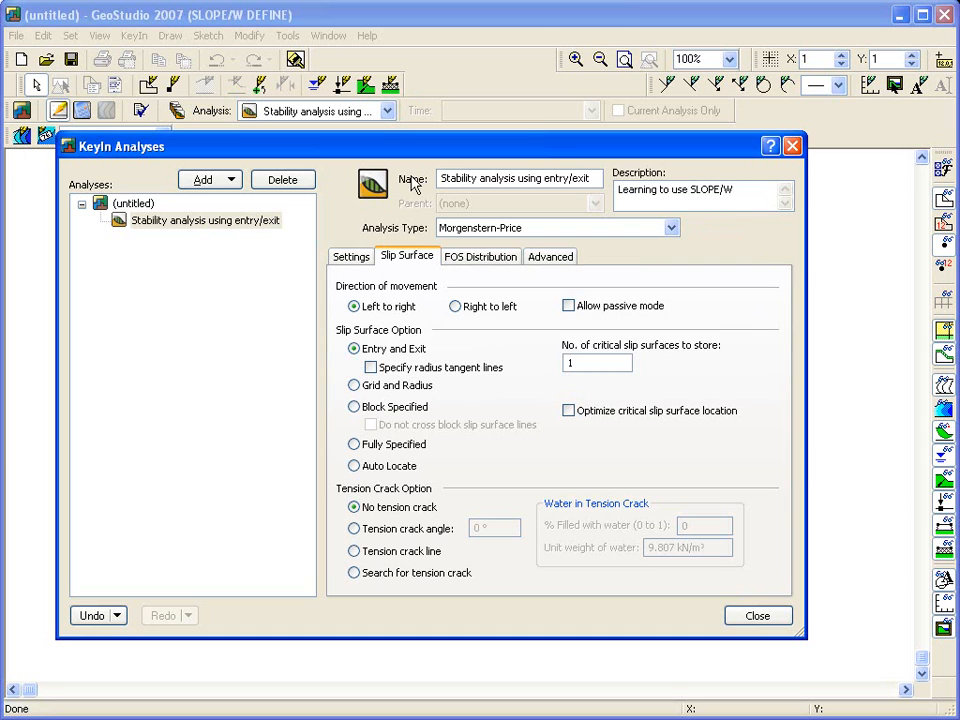
pyautogui.click(760, 616)
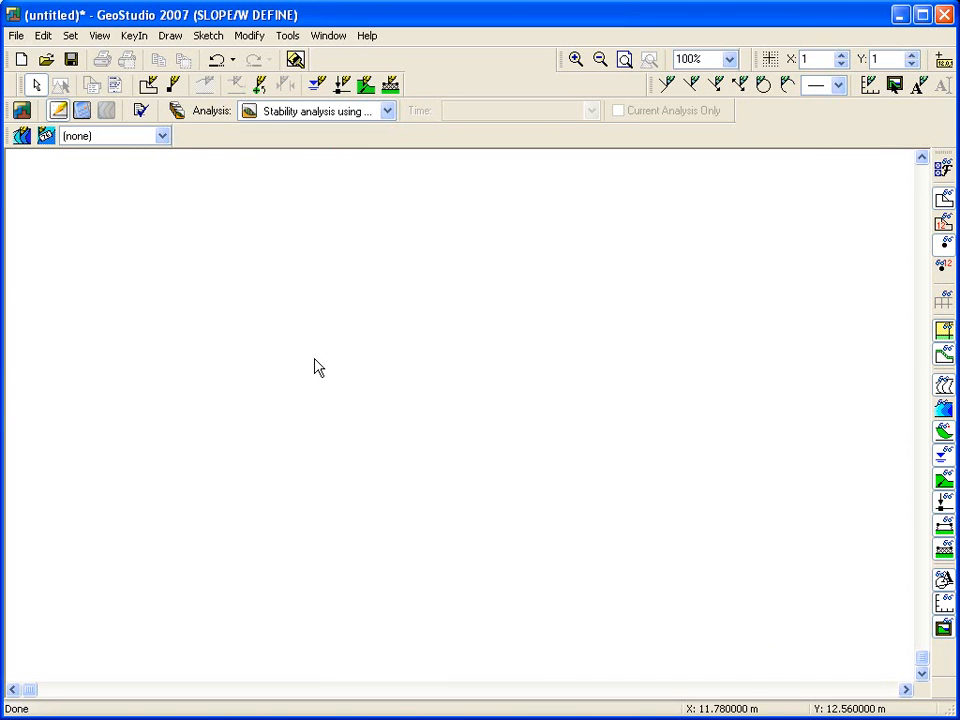
# Step: Toggle each toolbar off and back on in the Toolbars settings, then close them
pyautogui.click(106, 40)
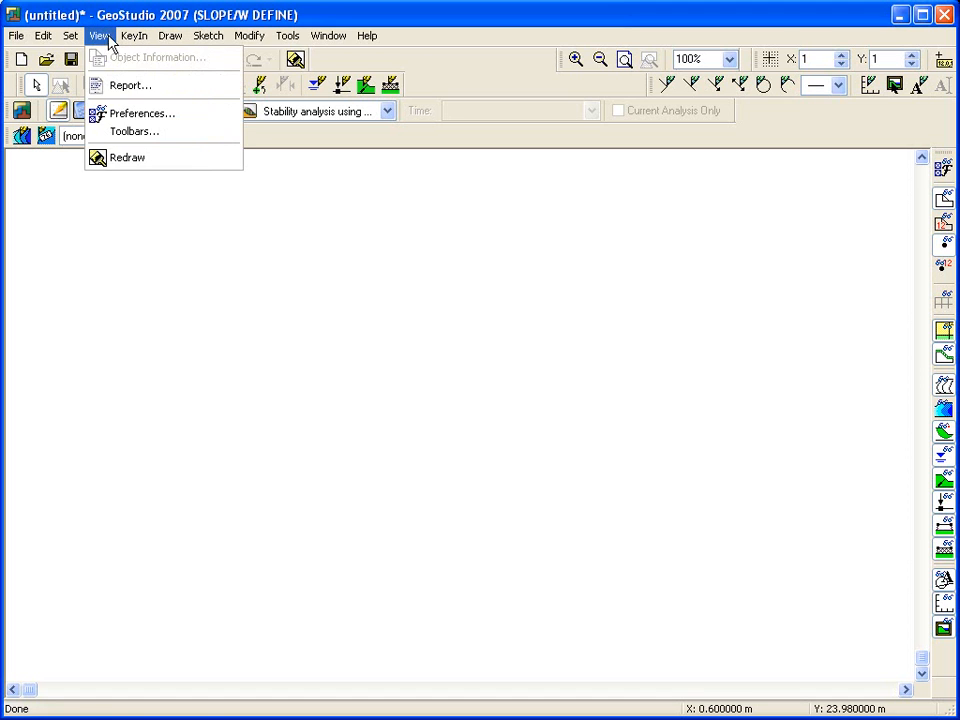
pyautogui.click(112, 131)
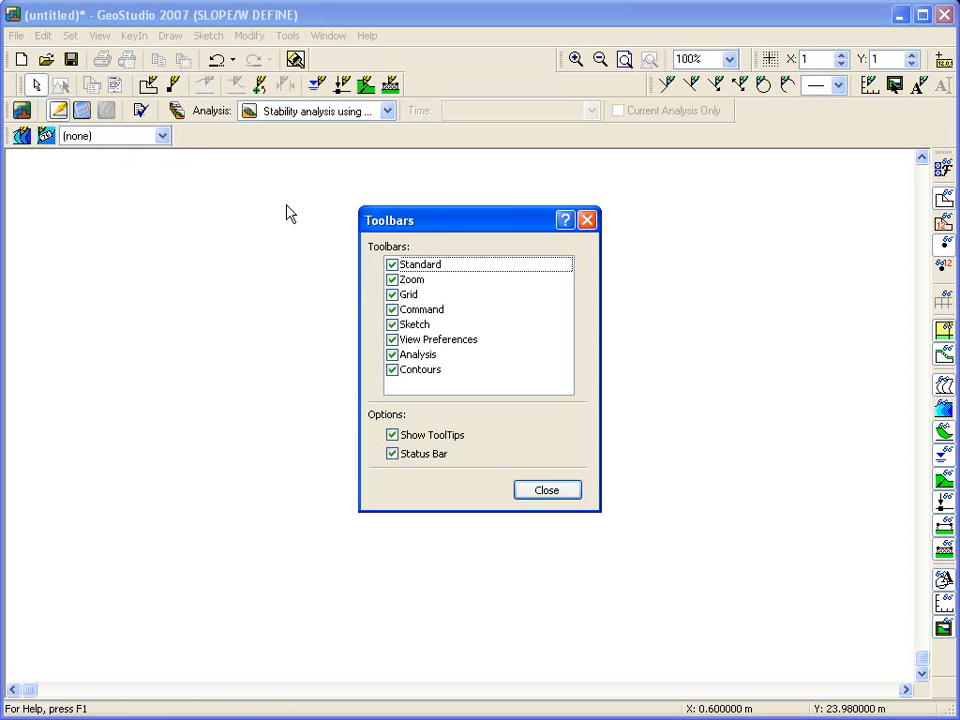
pyautogui.click(393, 265)
pyautogui.click(393, 265)
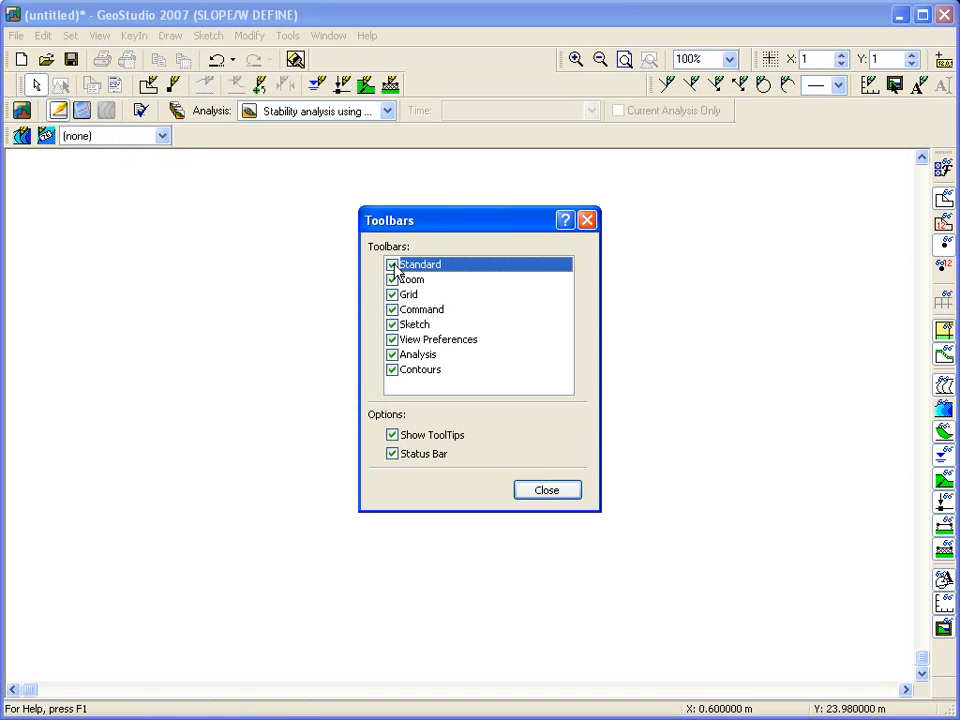
pyautogui.click(392, 282)
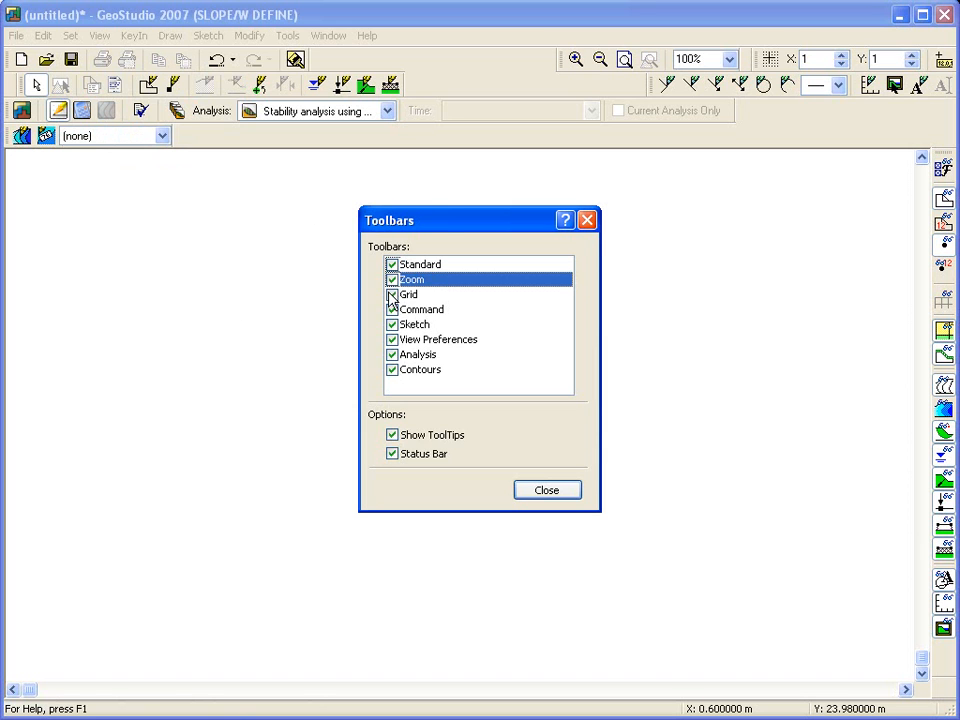
pyautogui.click(392, 295)
pyautogui.click(392, 295)
pyautogui.click(392, 310)
pyautogui.click(392, 310)
pyautogui.click(392, 325)
pyautogui.click(392, 325)
pyautogui.click(392, 340)
pyautogui.click(392, 340)
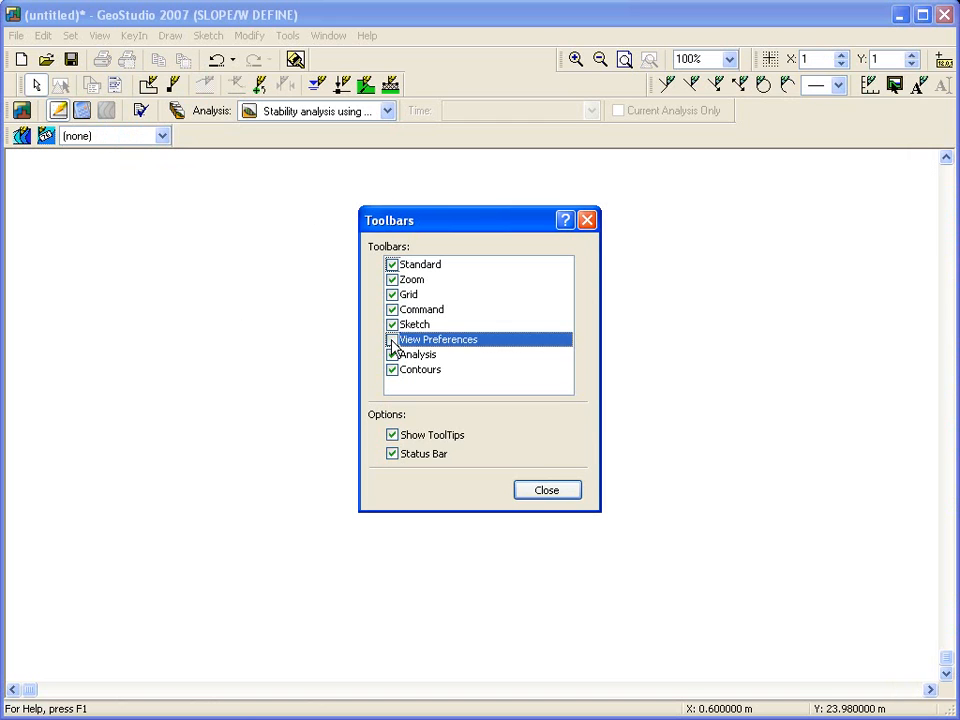
pyautogui.click(392, 355)
pyautogui.click(392, 355)
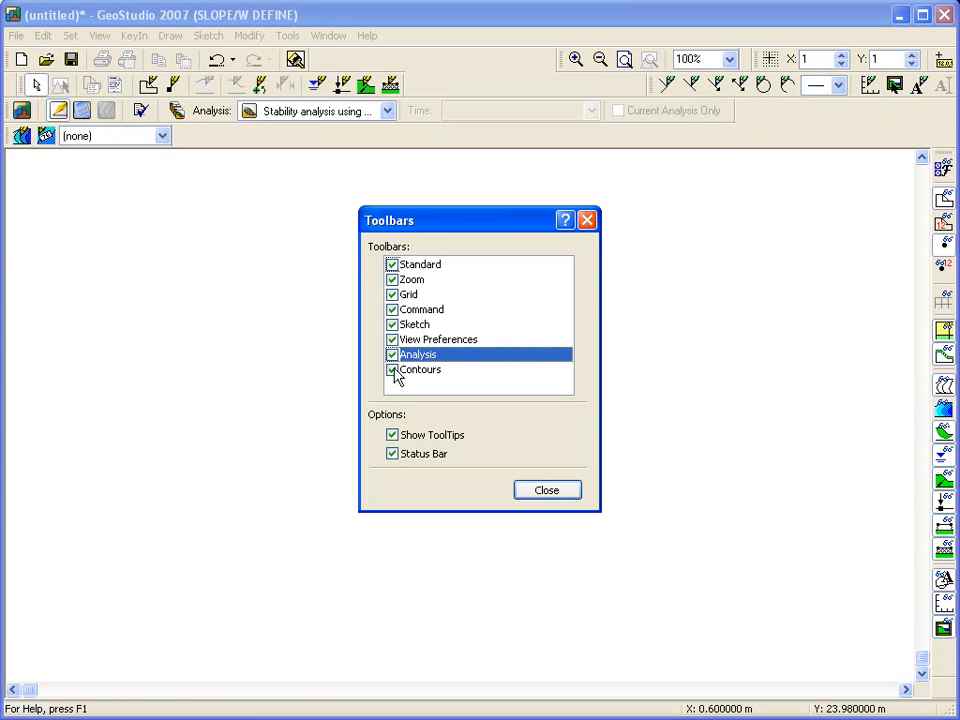
pyautogui.click(392, 370)
pyautogui.click(392, 370)
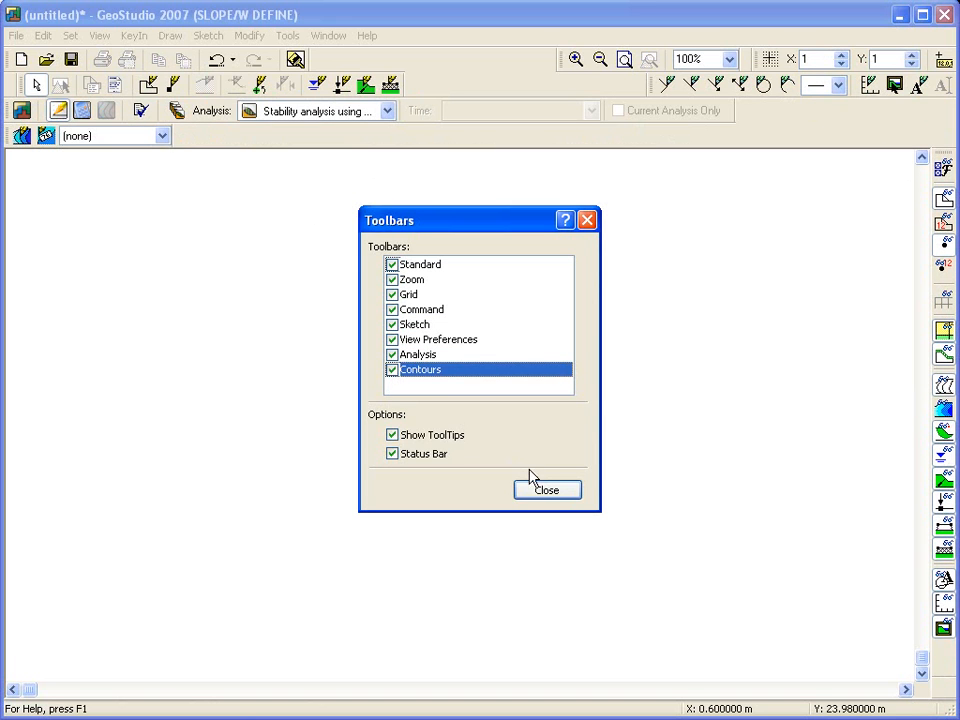
pyautogui.click(547, 490)
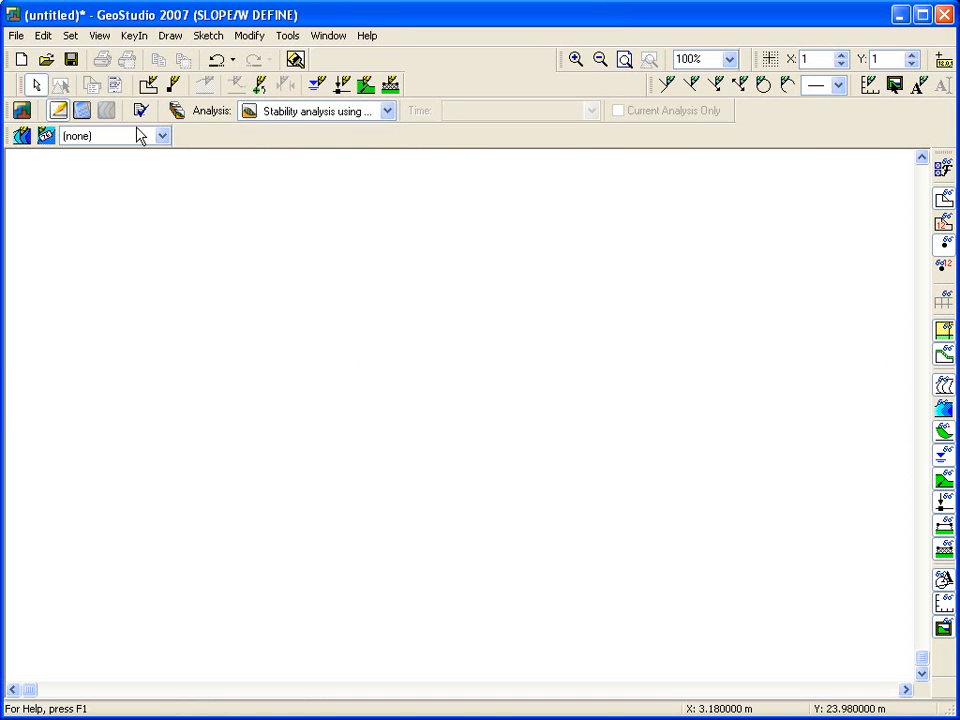
# Step: Set the page working area to millimetres, 260 wide and 200 high
pyautogui.click(72, 37)
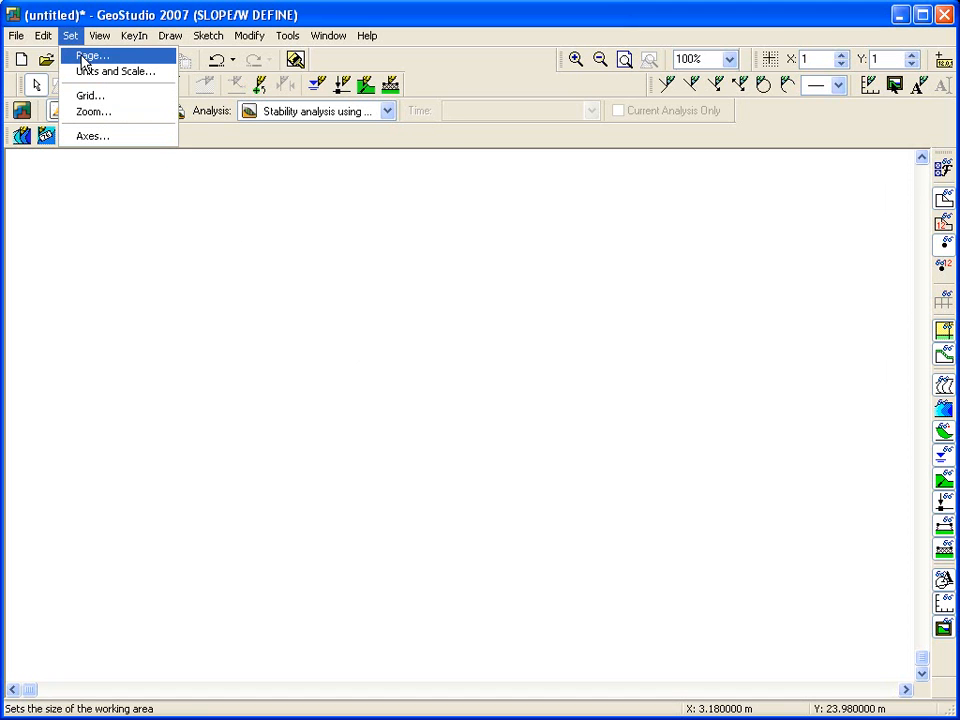
pyautogui.click(84, 57)
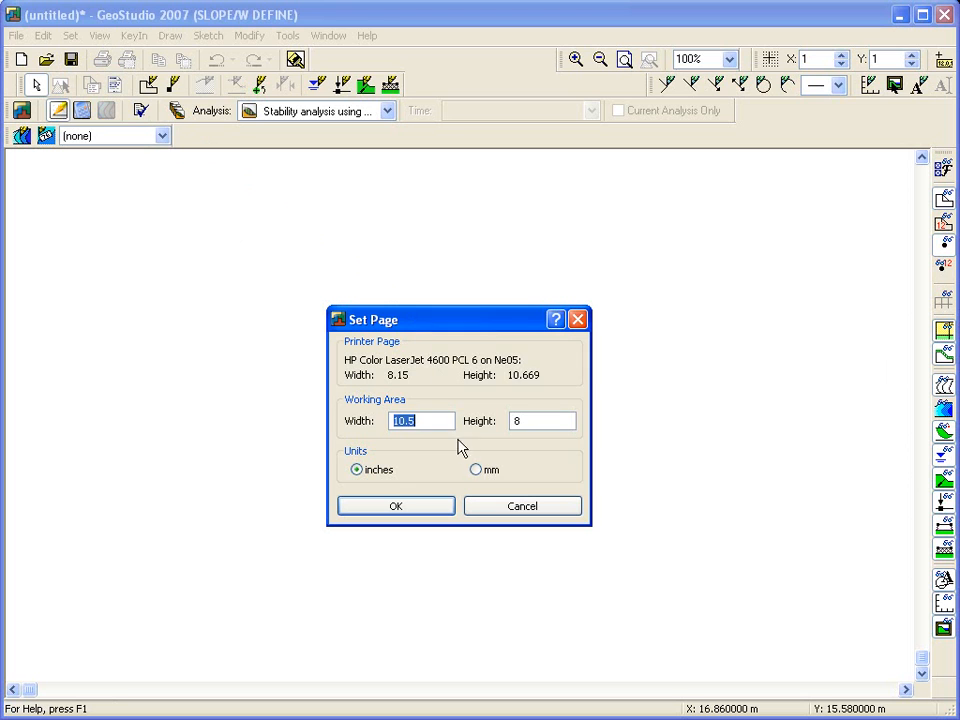
pyautogui.click(476, 470)
pyautogui.moveTo(425, 420); pyautogui.dragTo(343, 418)
pyautogui.write('260')
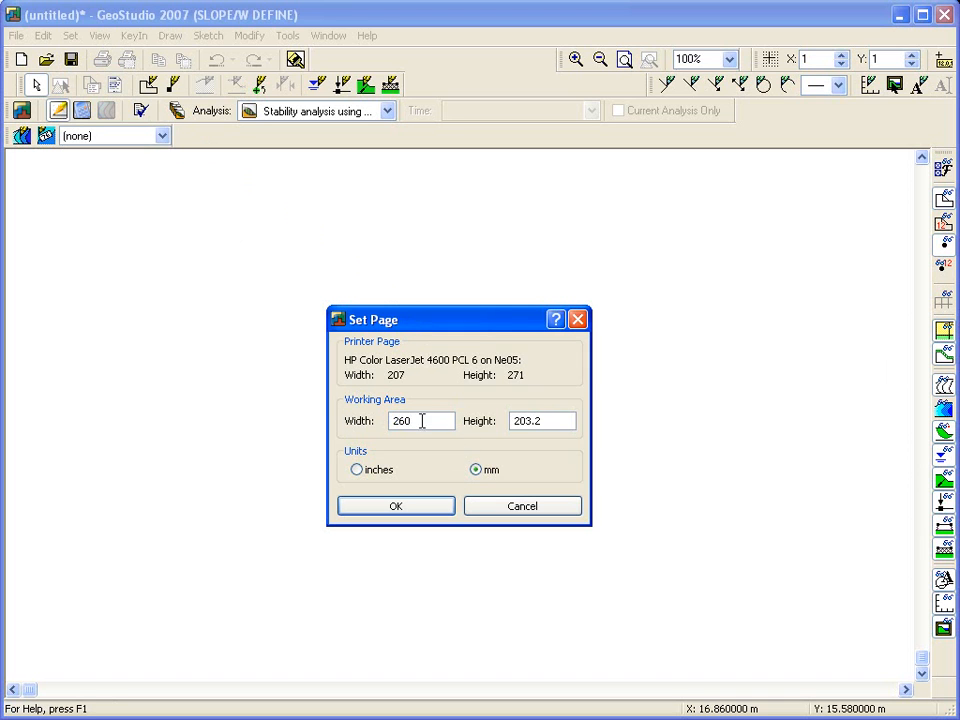
pyautogui.moveTo(525, 421); pyautogui.dragTo(554, 421)
pyautogui.write('00')
pyautogui.click(401, 506)
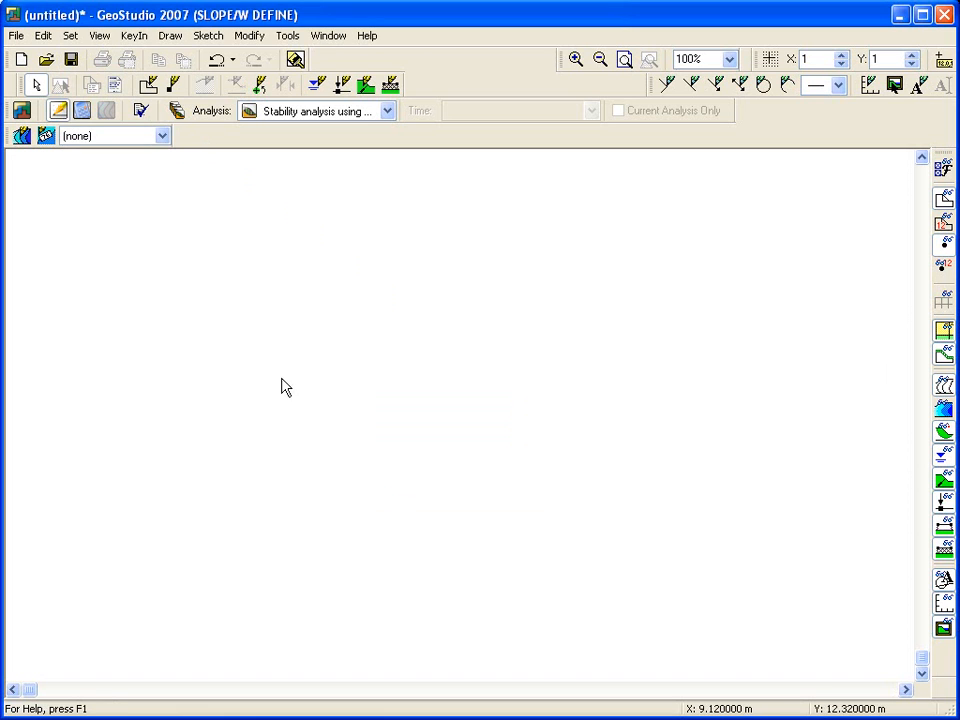
# Step: Set the problem extents minimum to x -4 and y -4, and the scale to 1:200 horizontally and vertically
pyautogui.click(82, 38)
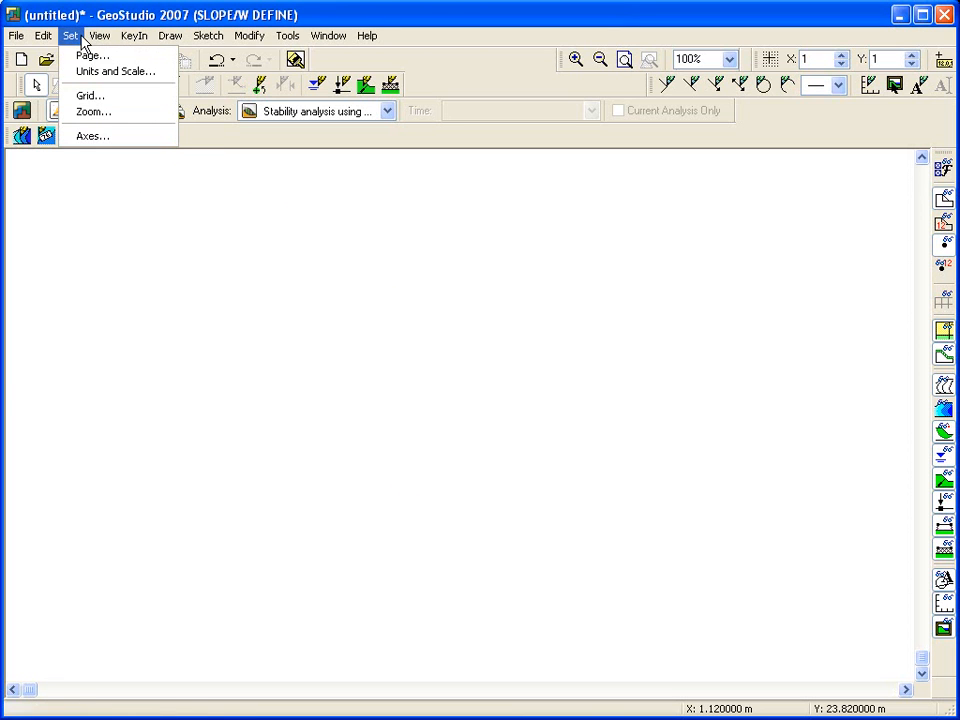
pyautogui.click(80, 71)
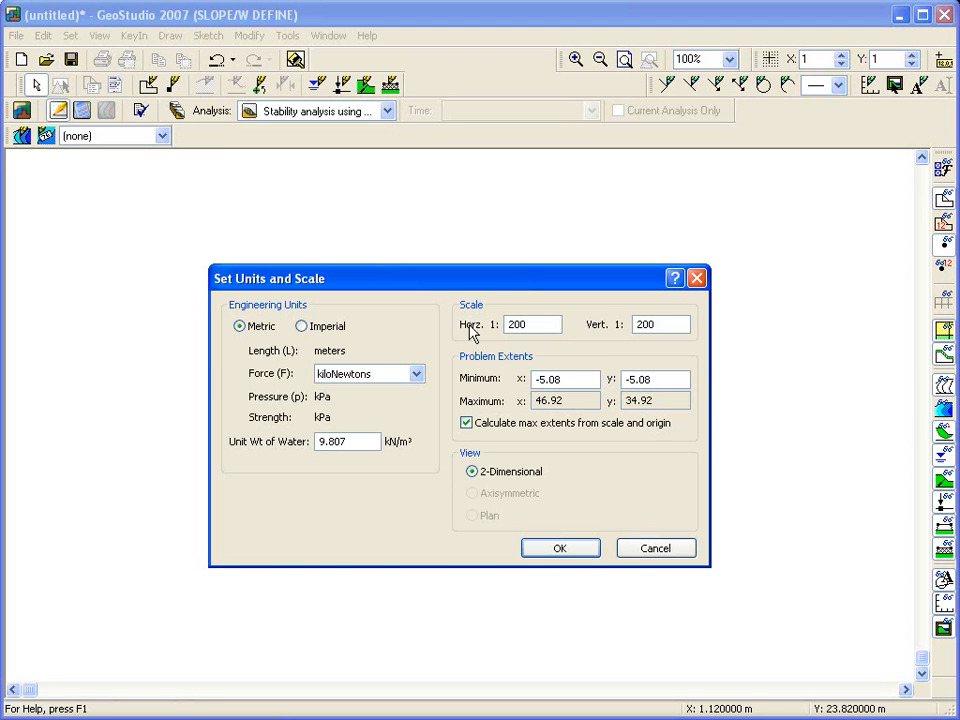
pyautogui.click(466, 423)
pyautogui.moveTo(537, 380); pyautogui.dragTo(568, 379)
pyautogui.write('-4')
pyautogui.moveTo(626, 379); pyautogui.dragTo(640, 379)
pyautogui.write('-4')
pyautogui.click(567, 401)
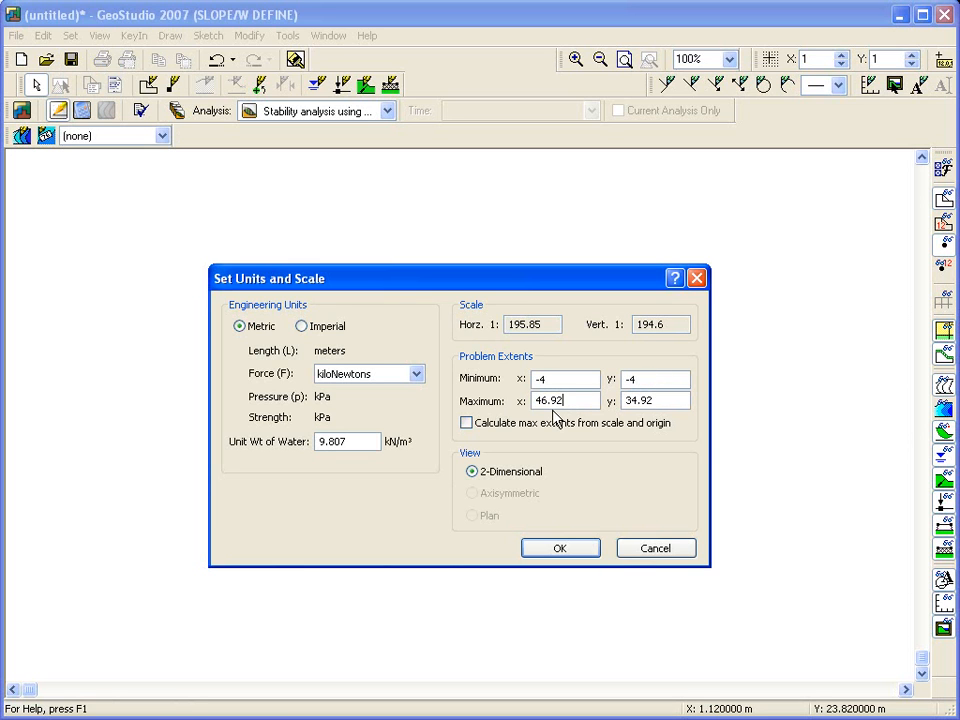
pyautogui.click(466, 423)
pyautogui.moveTo(555, 324); pyautogui.dragTo(500, 324)
pyautogui.write('200')
pyautogui.press('Tab')
pyautogui.write('200')
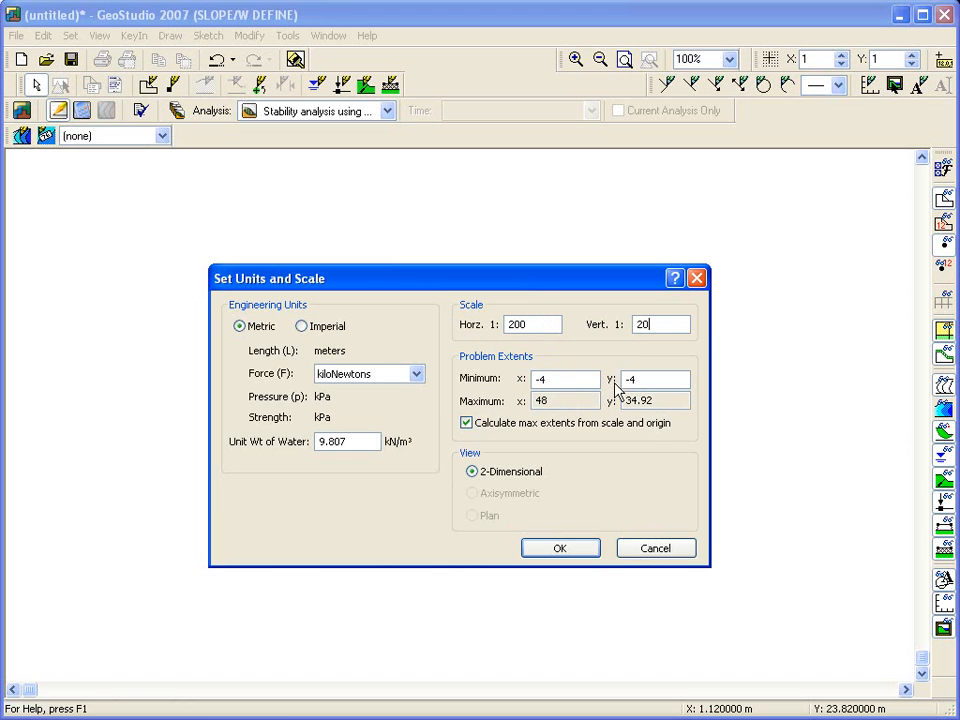
pyautogui.click(561, 550)
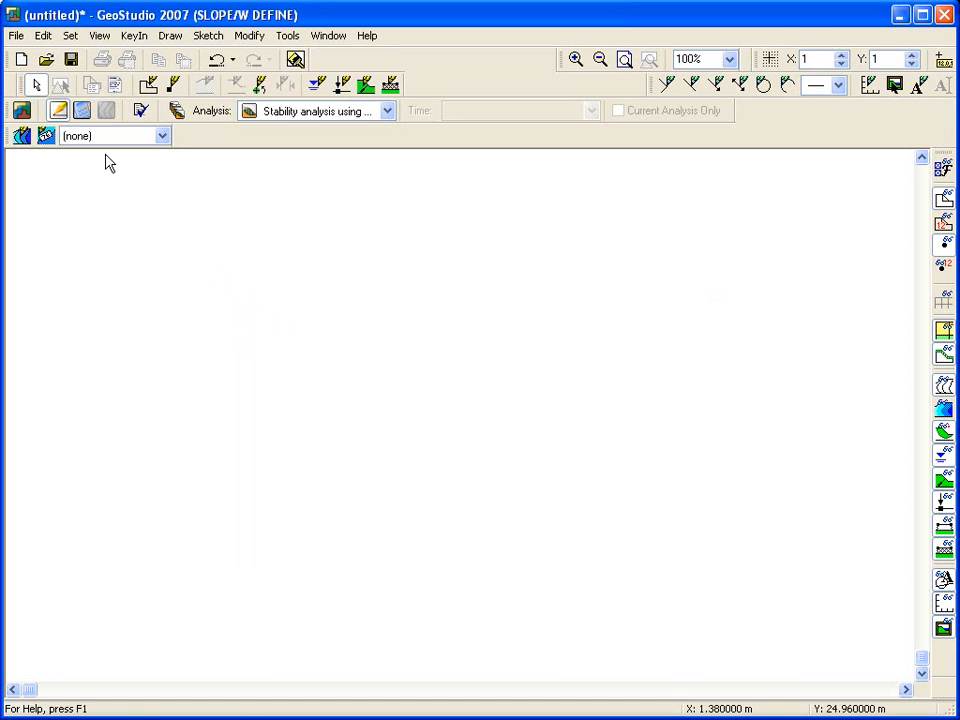
# Step: Turn on grid display and snap to grid with 1 m spacing
pyautogui.click(72, 36)
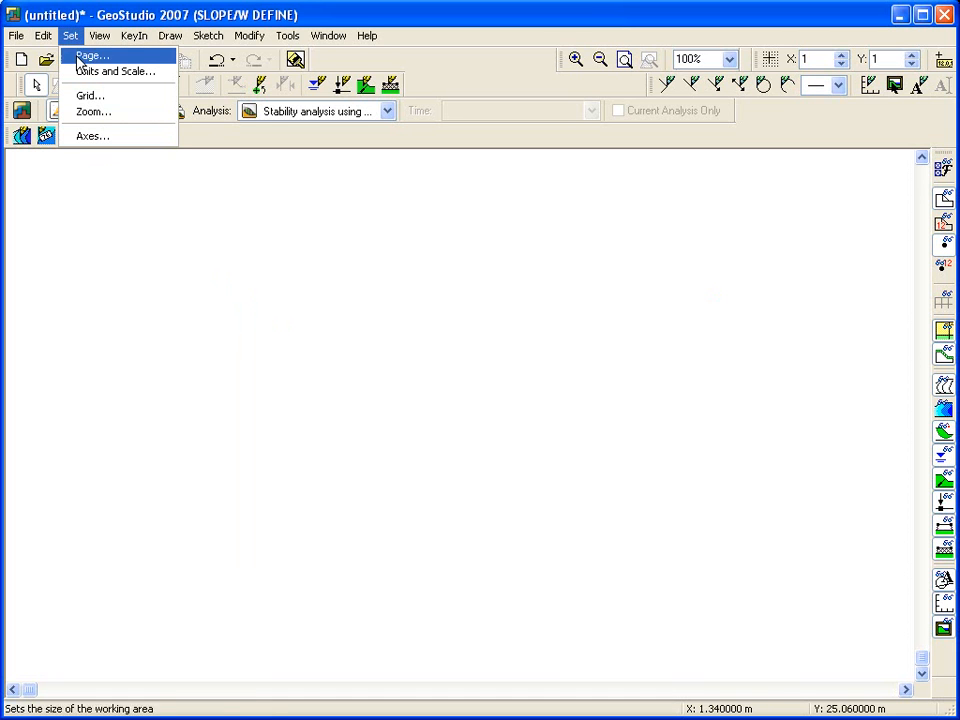
pyautogui.click(80, 95)
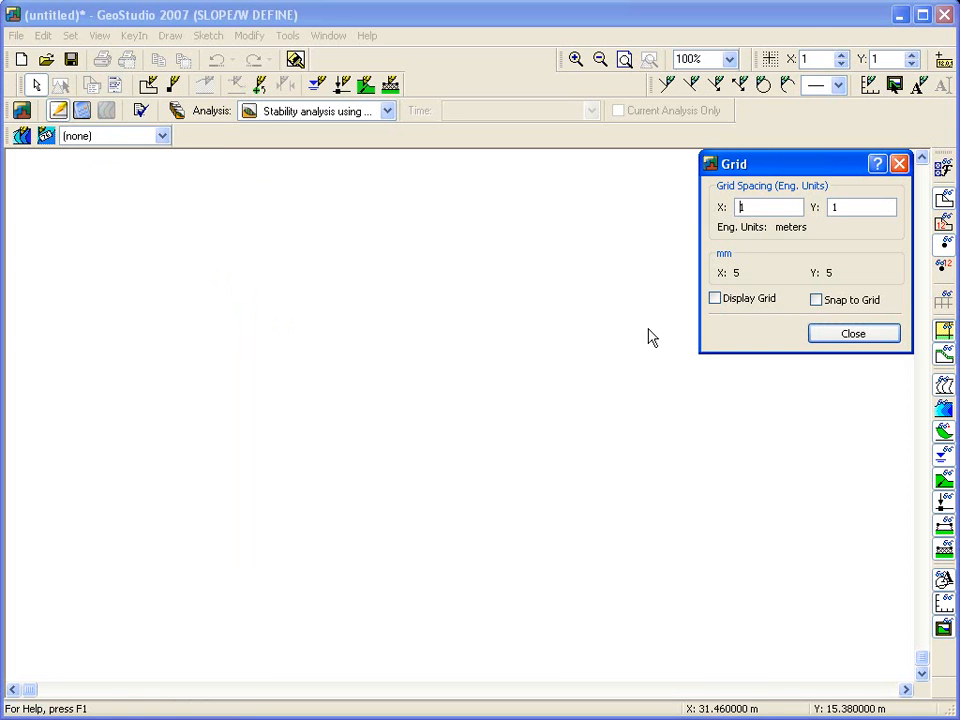
pyautogui.click(768, 303)
pyautogui.click(816, 301)
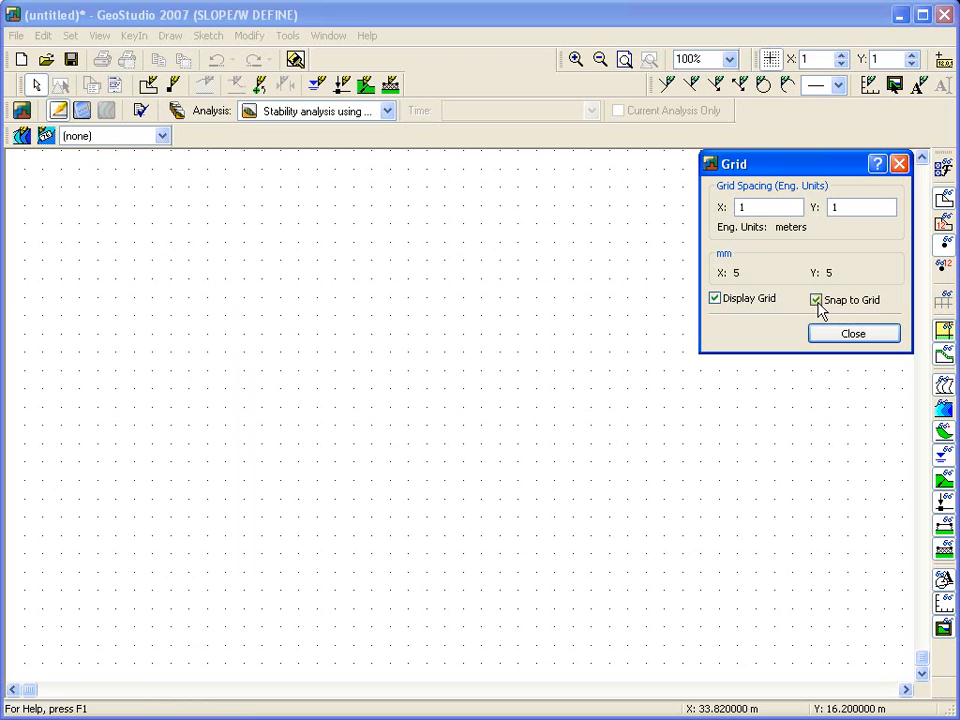
pyautogui.click(847, 336)
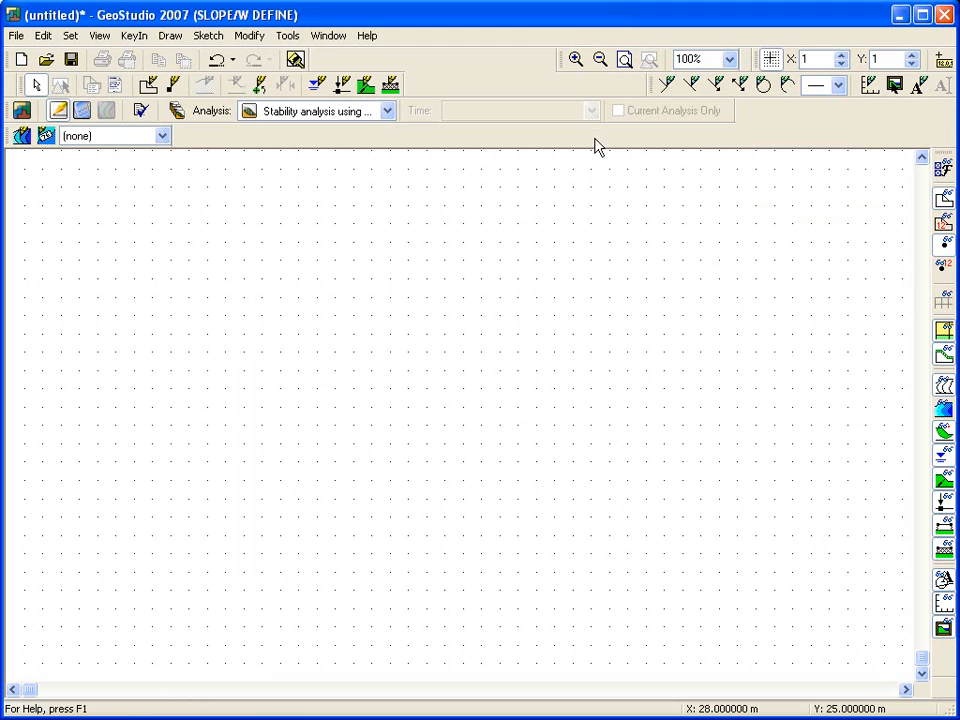
# Step: Save the model as a GeoStudio compressed file named "SLOPE Tutorial"
pyautogui.click(624, 62)
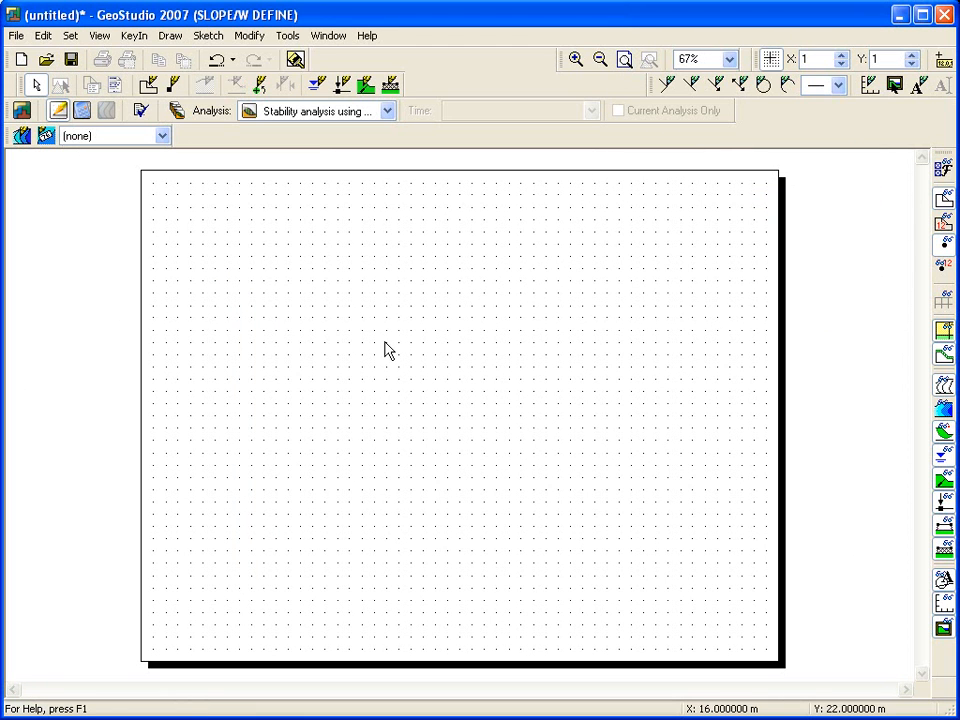
pyautogui.click(17, 38)
pyautogui.click(56, 139)
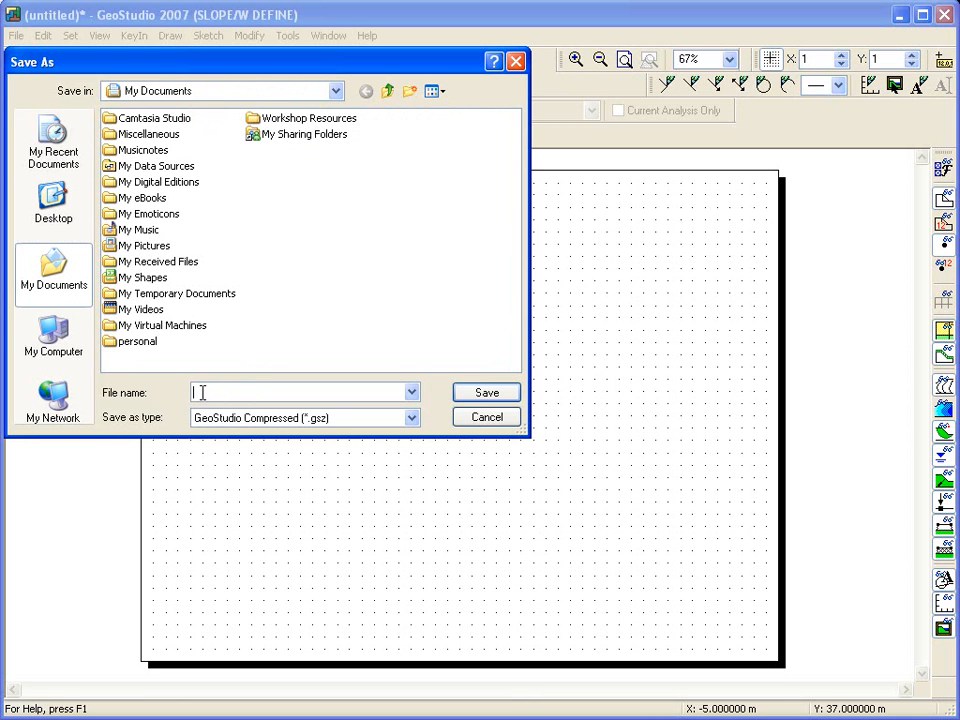
pyautogui.write('SLOPE Tutorial')
pyautogui.click(487, 393)
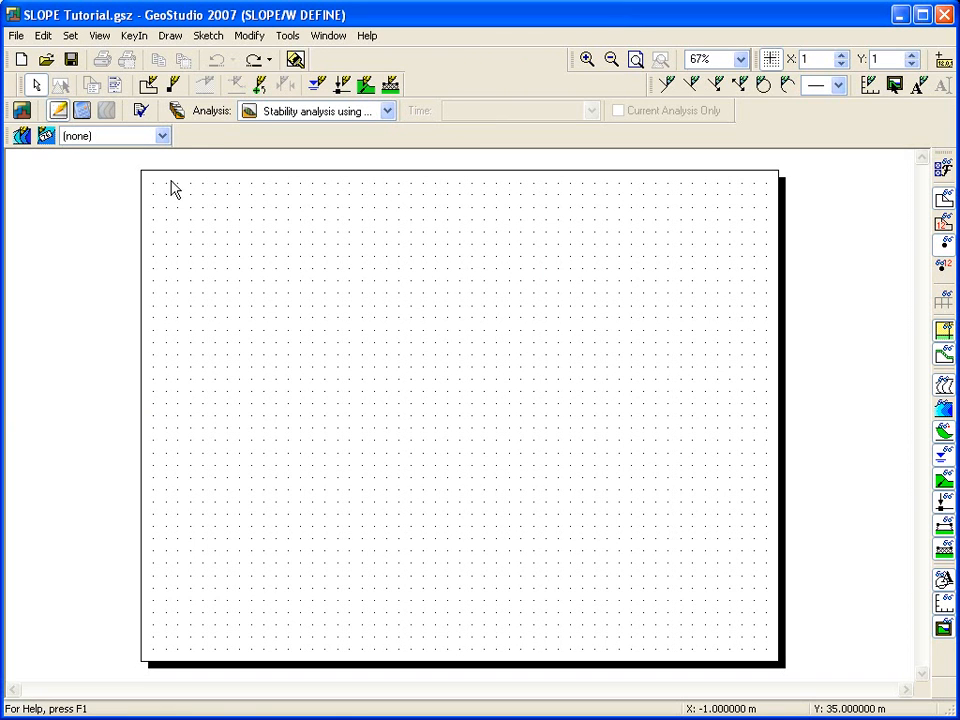
# Step: Sketch axes titled Distance and Elevation spanning x from 0 to 40 m and y from 0 to 15 m
pyautogui.click(214, 38)
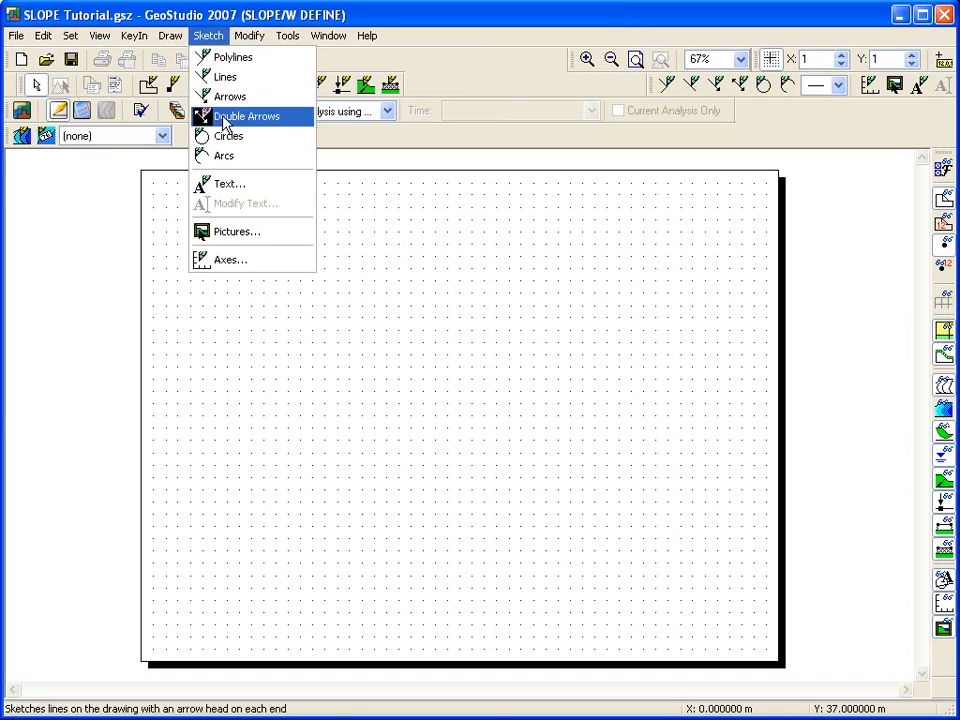
pyautogui.click(231, 262)
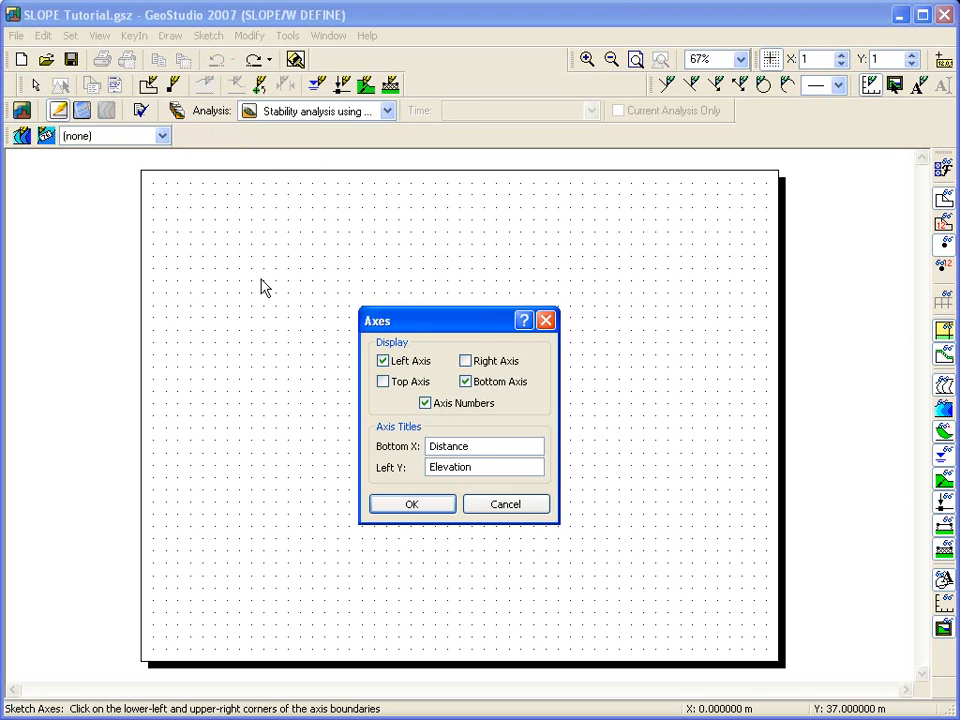
pyautogui.click(400, 504)
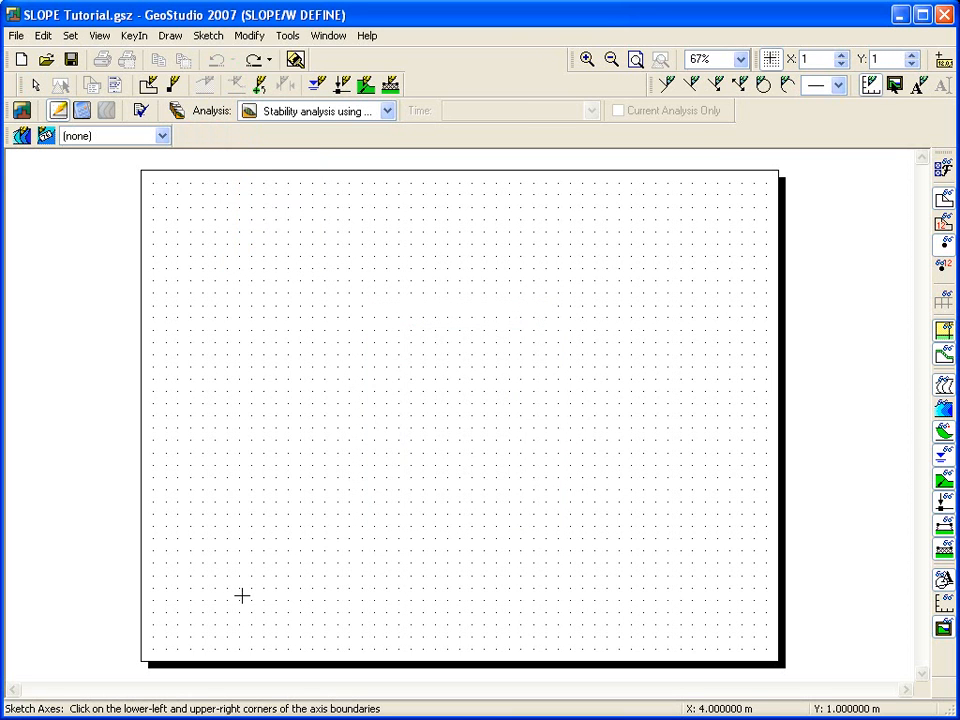
pyautogui.click(190, 612)
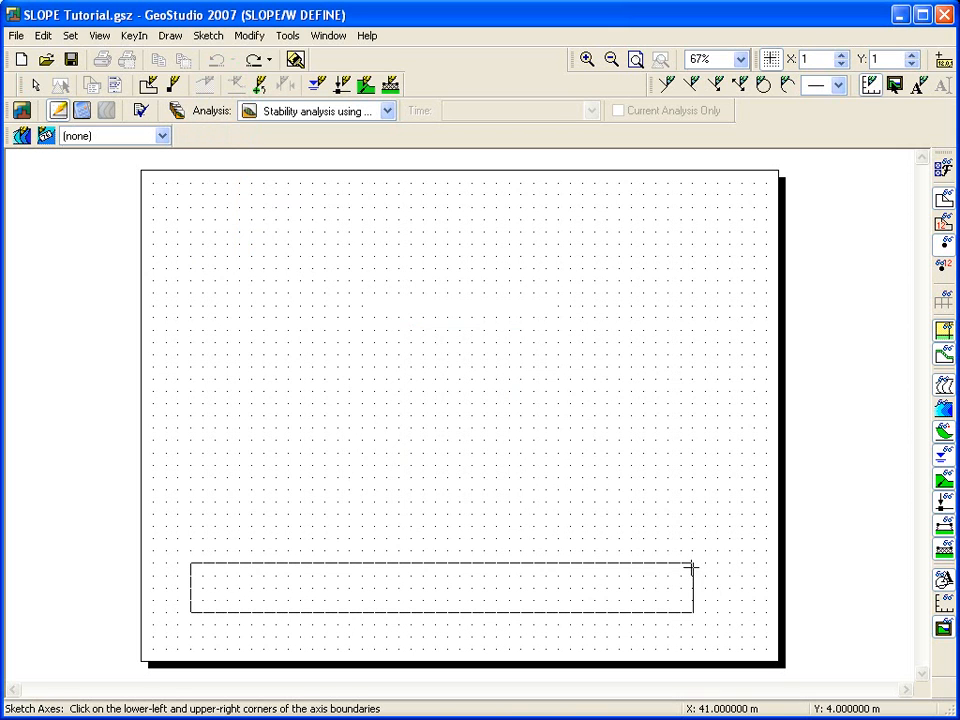
pyautogui.click(679, 428)
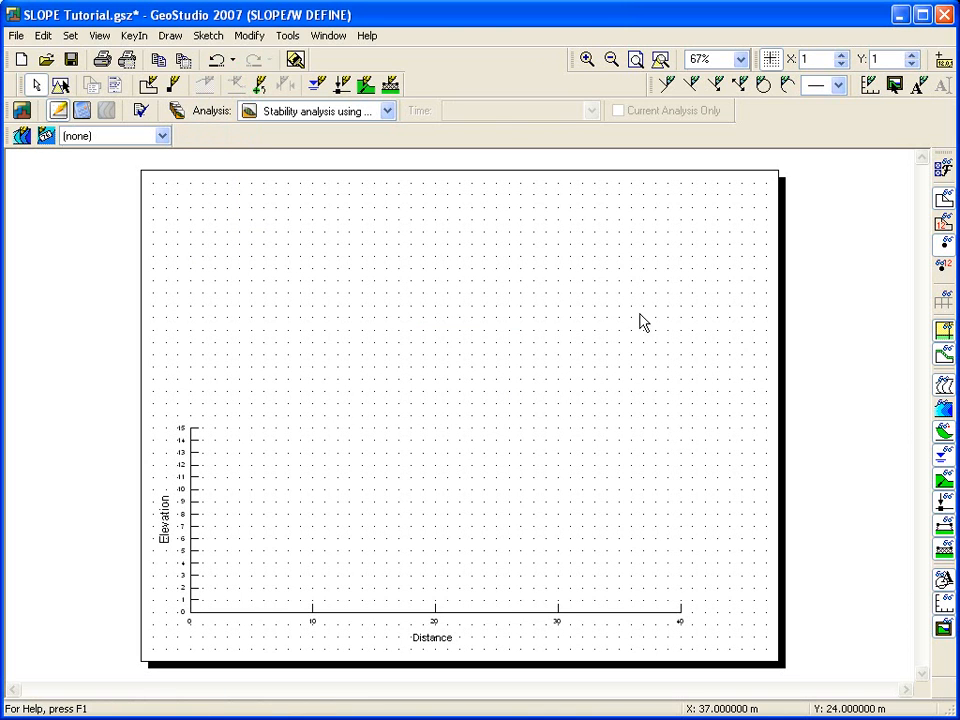
# Step: Sketch the slope outline through (0,14), (10,14), (30,4), (40,4), (40,0), (0,0), (0,9) and (20,9)
pyautogui.click(660, 60)
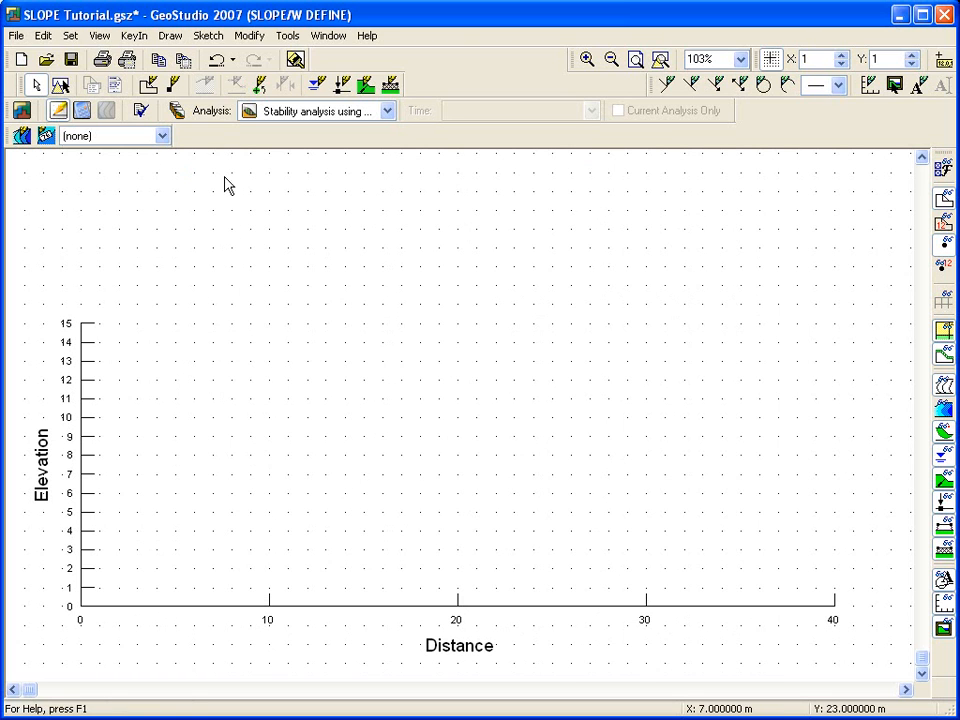
pyautogui.click(208, 35)
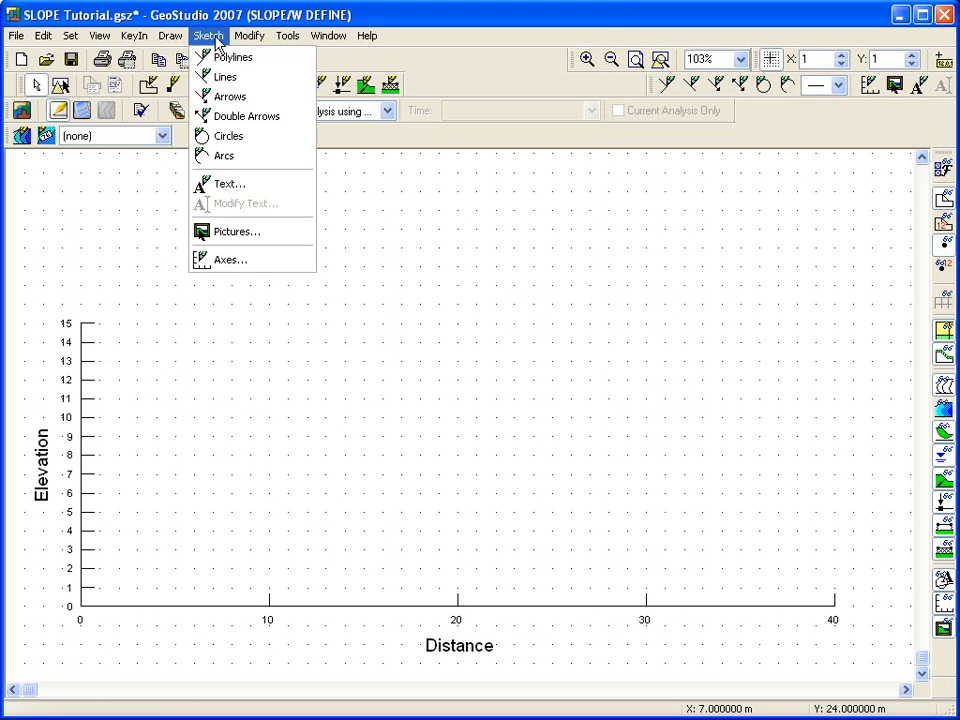
pyautogui.click(219, 60)
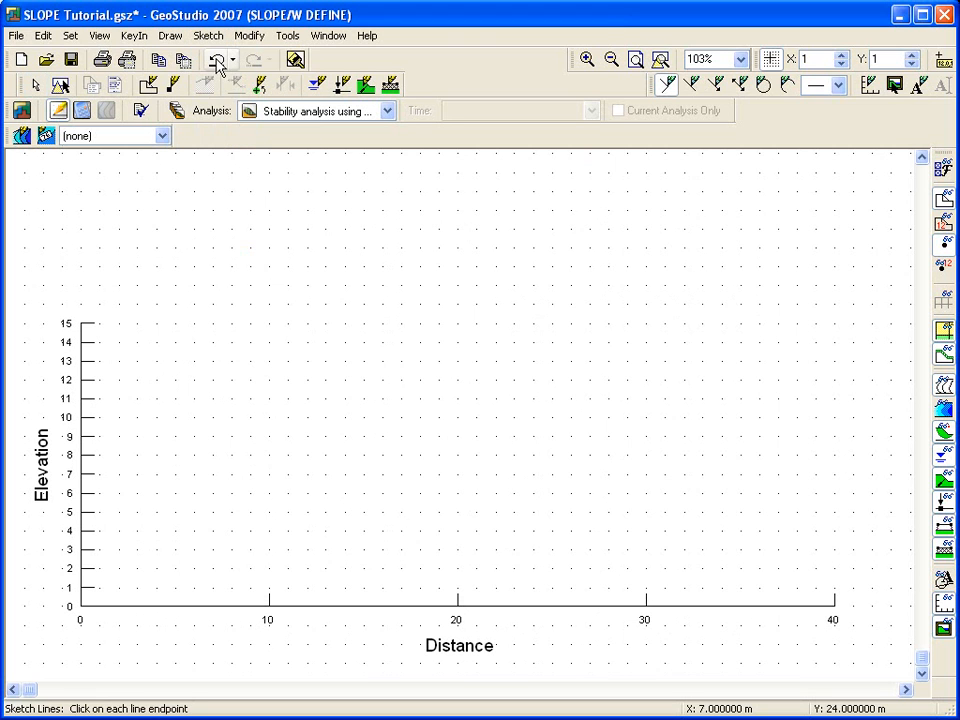
pyautogui.click(97, 342)
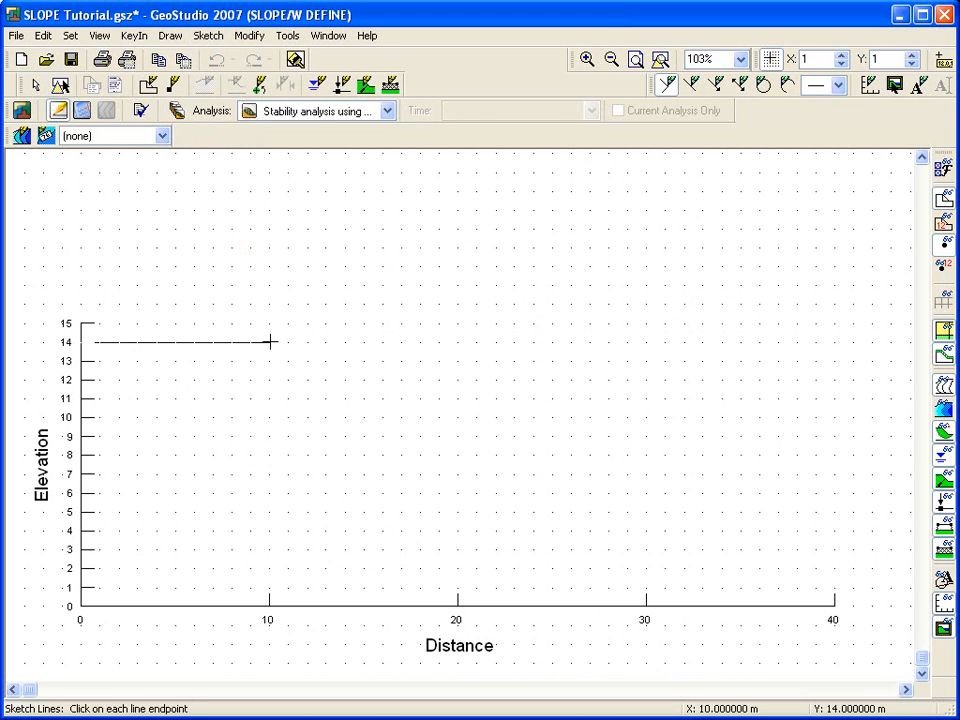
pyautogui.click(269, 342)
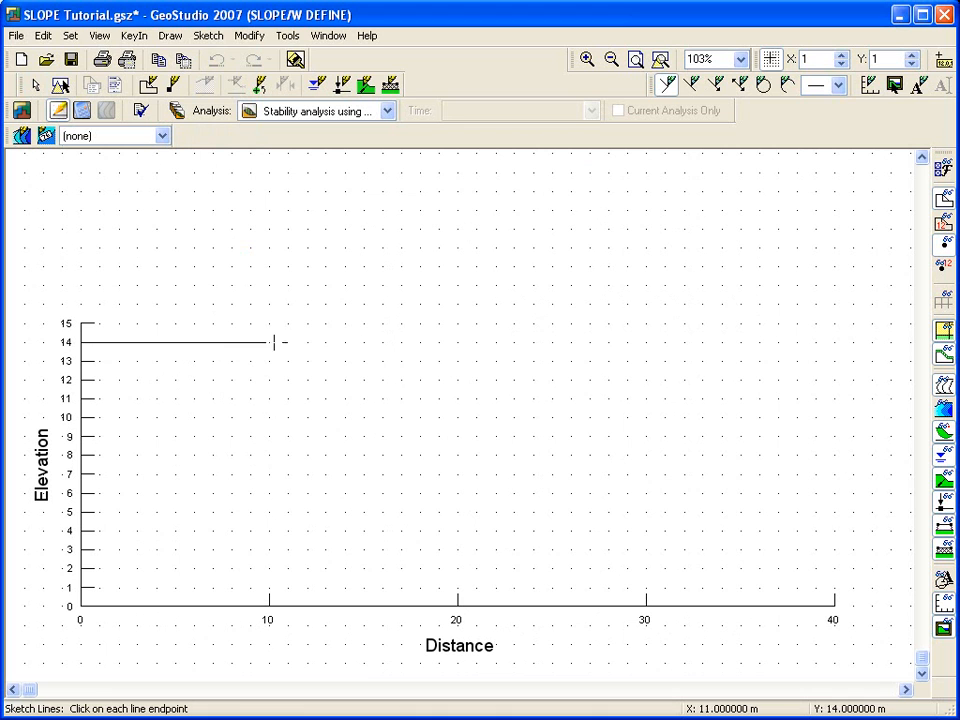
pyautogui.click(648, 531)
pyautogui.click(836, 531)
pyautogui.click(834, 606)
pyautogui.click(80, 606)
pyautogui.click(80, 436)
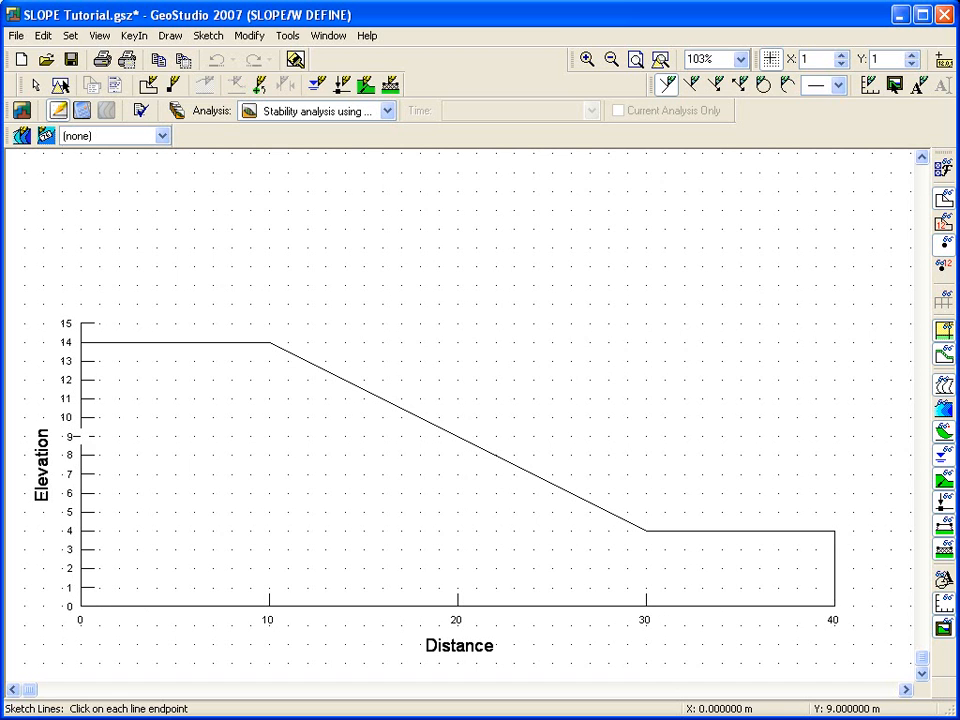
pyautogui.click(457, 436)
pyautogui.rightClick(495, 380)
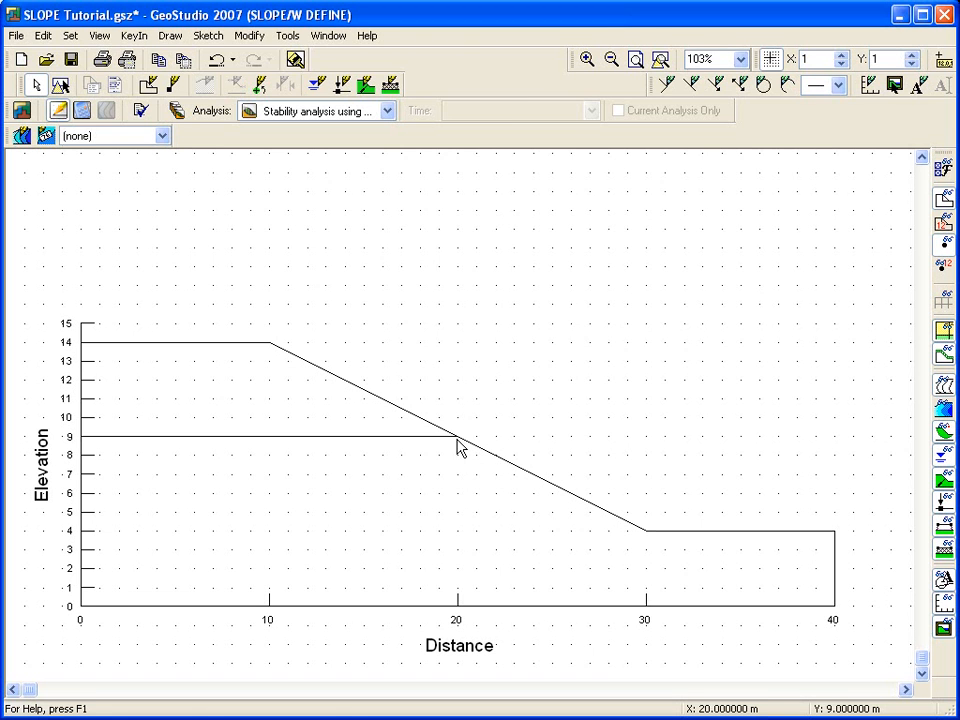
pyautogui.hotkey('ctrl', 'z')
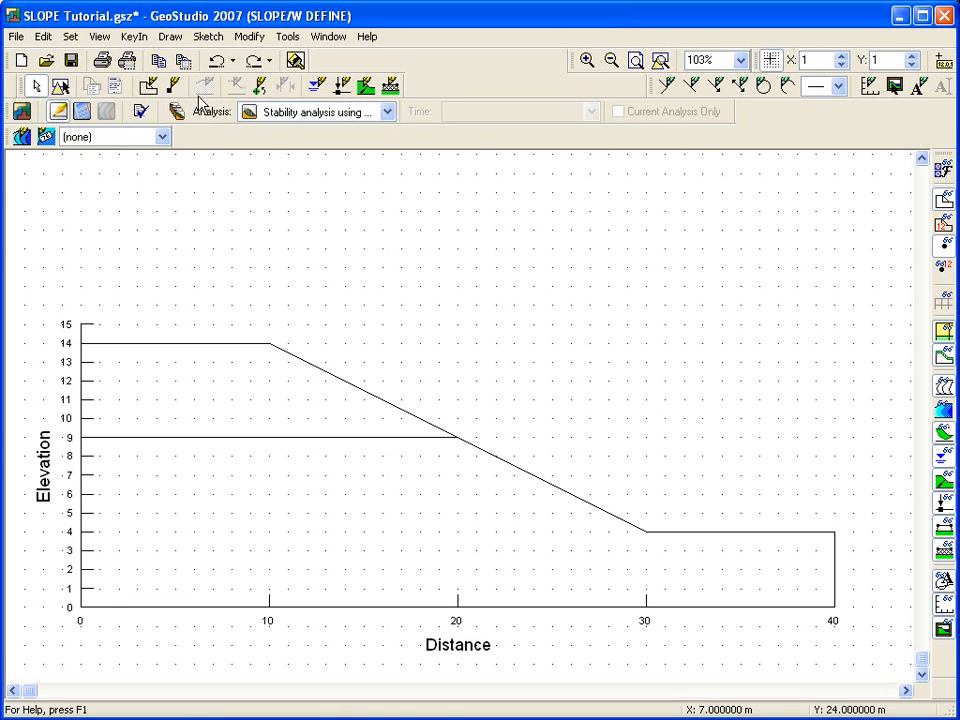
# Step: Draw the upper region through points (0,14), (10,14), (20,9) and (0,9)
pyautogui.click(170, 36)
pyautogui.click(185, 58)
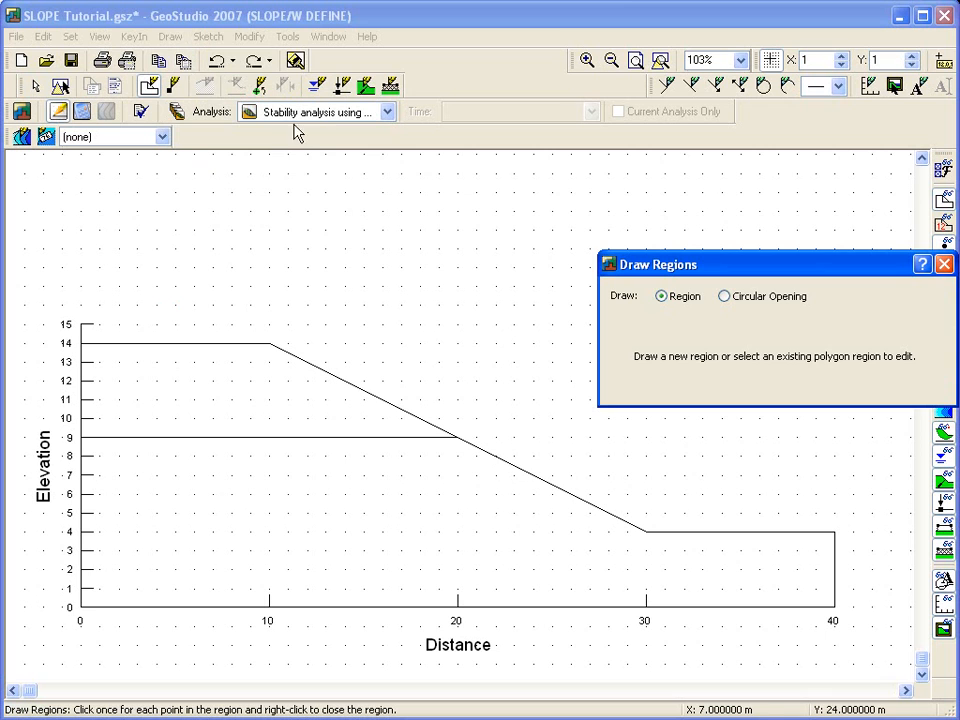
pyautogui.click(80, 343)
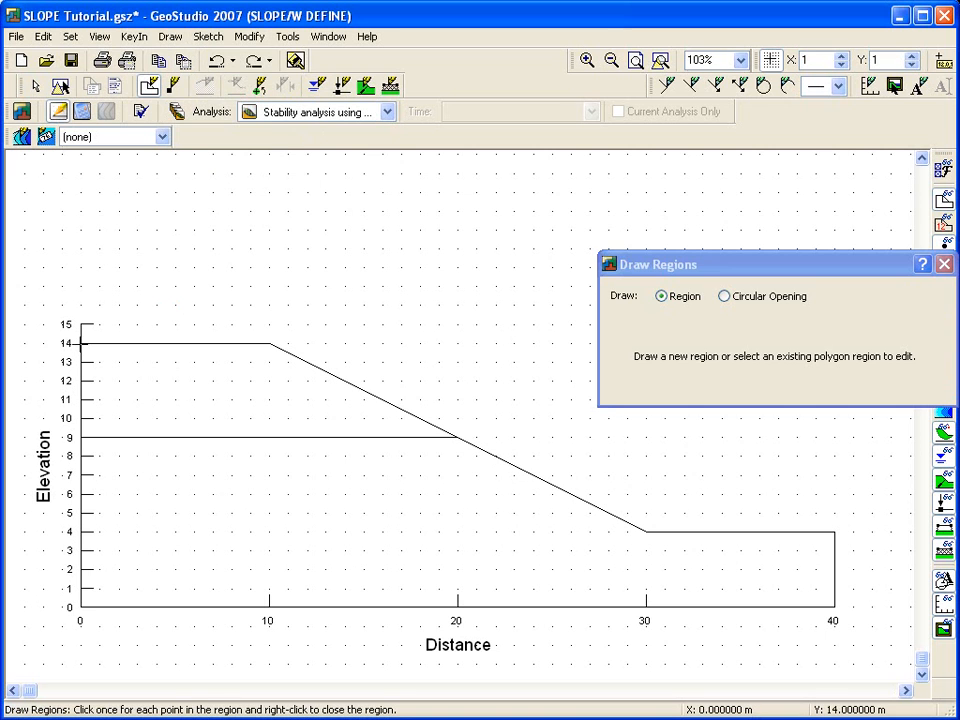
pyautogui.click(268, 343)
pyautogui.click(457, 437)
pyautogui.click(80, 437)
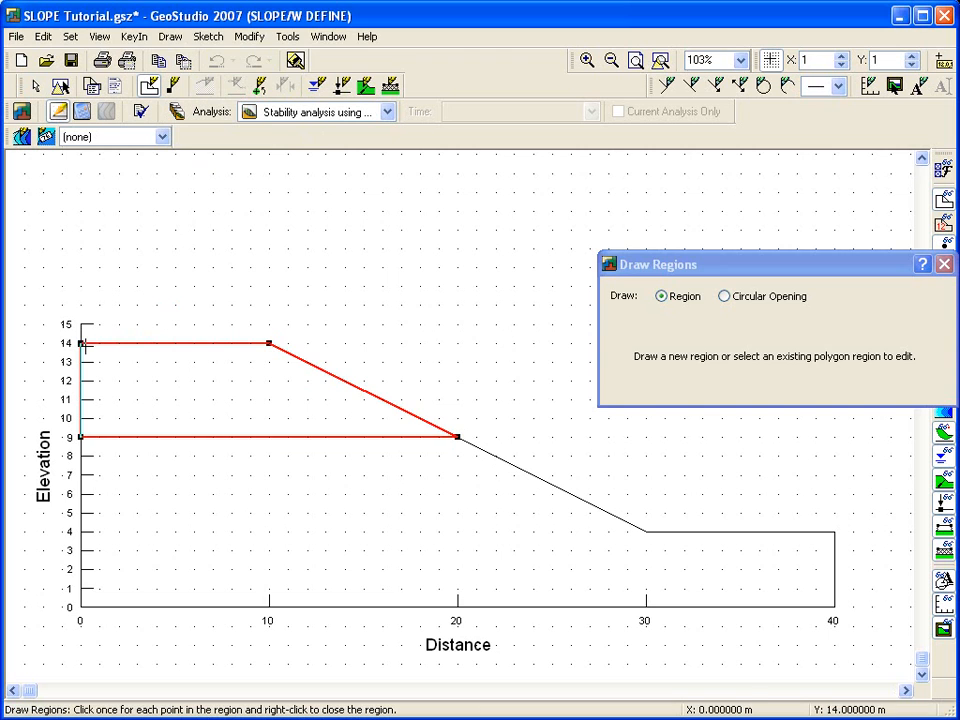
pyautogui.click(82, 344)
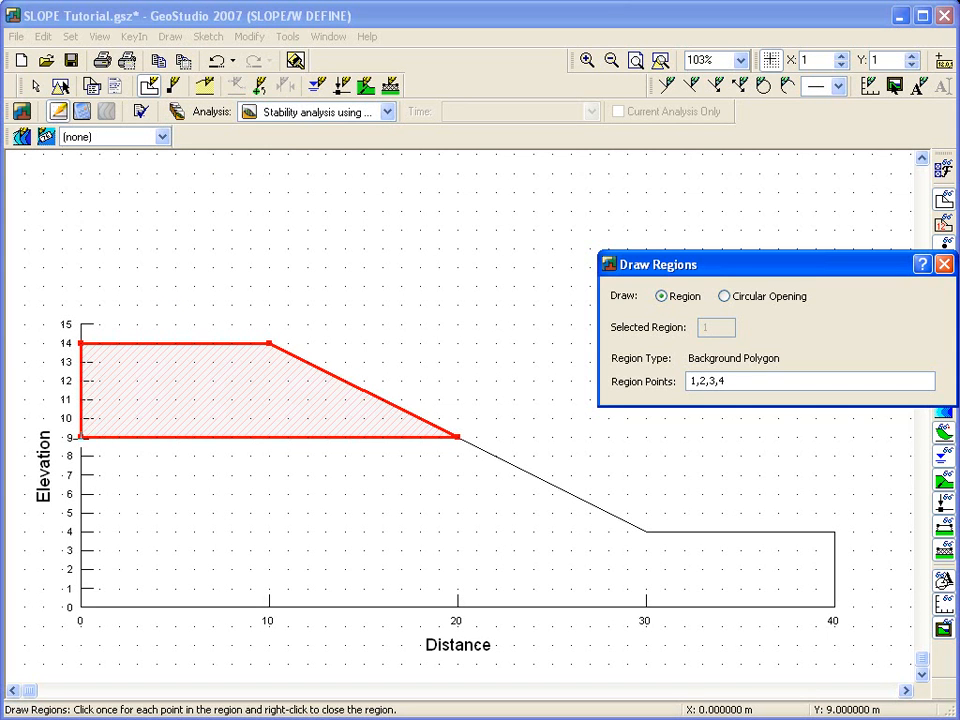
# Step: Draw the lower region through (20,9), (30,4), (40,4), (40,0), (0,0) and (0,9), then leave region drawing
pyautogui.click(457, 437)
pyautogui.click(646, 531)
pyautogui.click(834, 531)
pyautogui.click(834, 606)
pyautogui.click(80, 606)
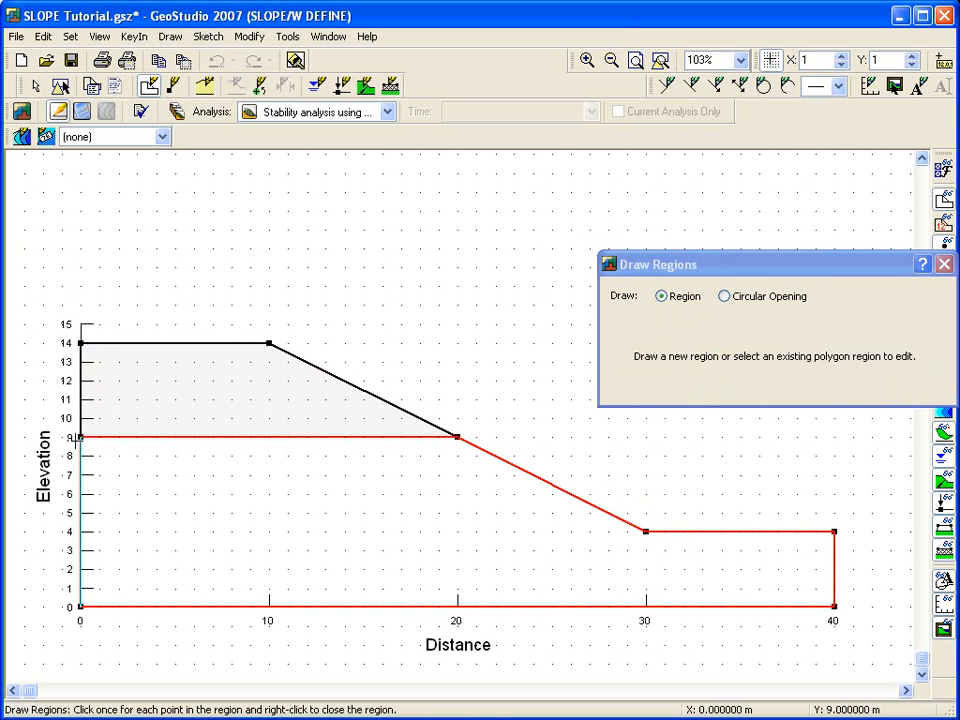
pyautogui.click(76, 445)
pyautogui.rightClick(433, 310)
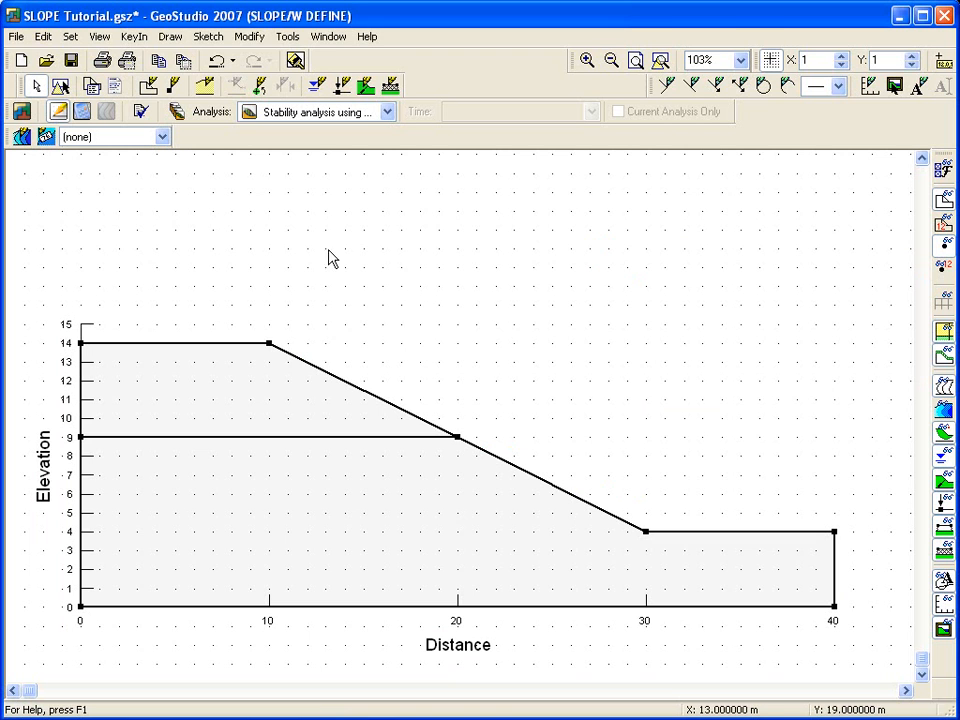
# Step: Add a new material named "Upper soil layer" using the Mohr-Coulomb model
pyautogui.click(172, 38)
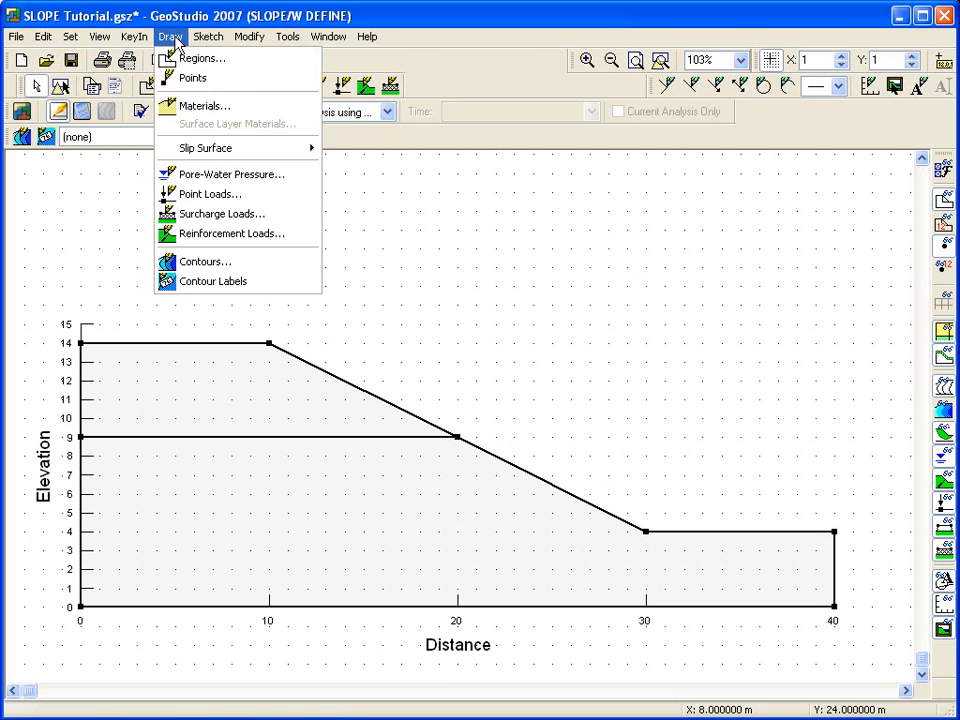
pyautogui.click(216, 108)
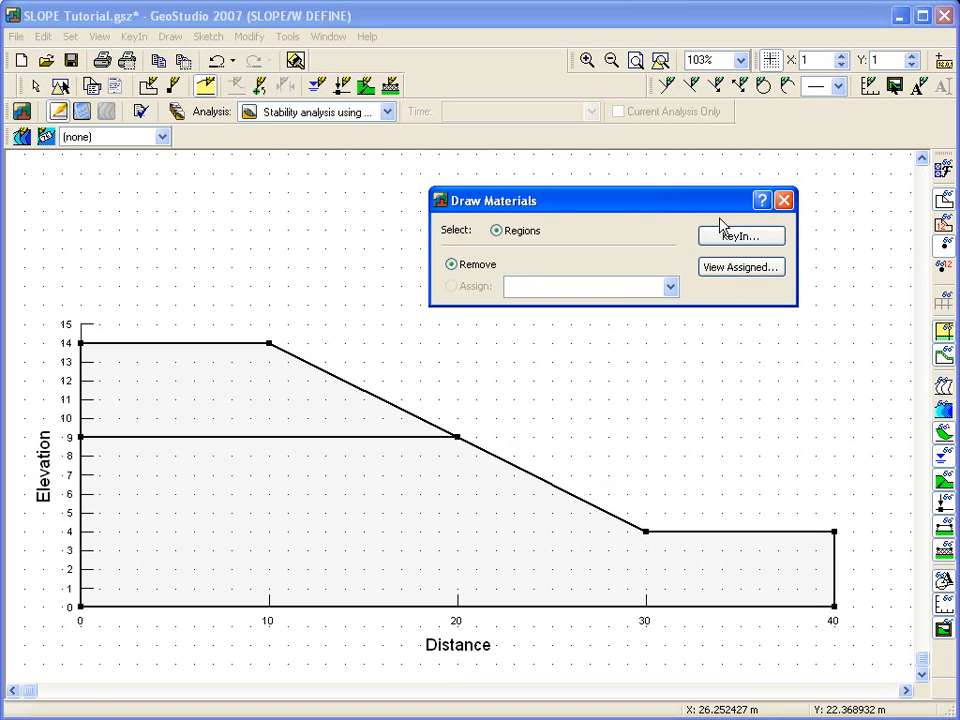
pyautogui.click(759, 236)
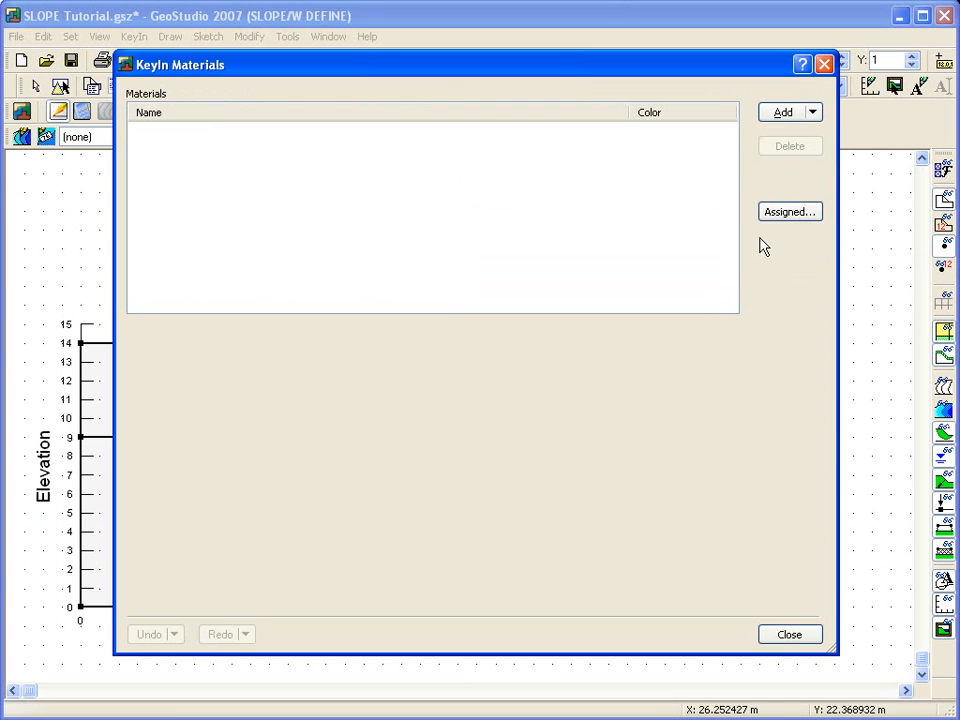
pyautogui.click(783, 113)
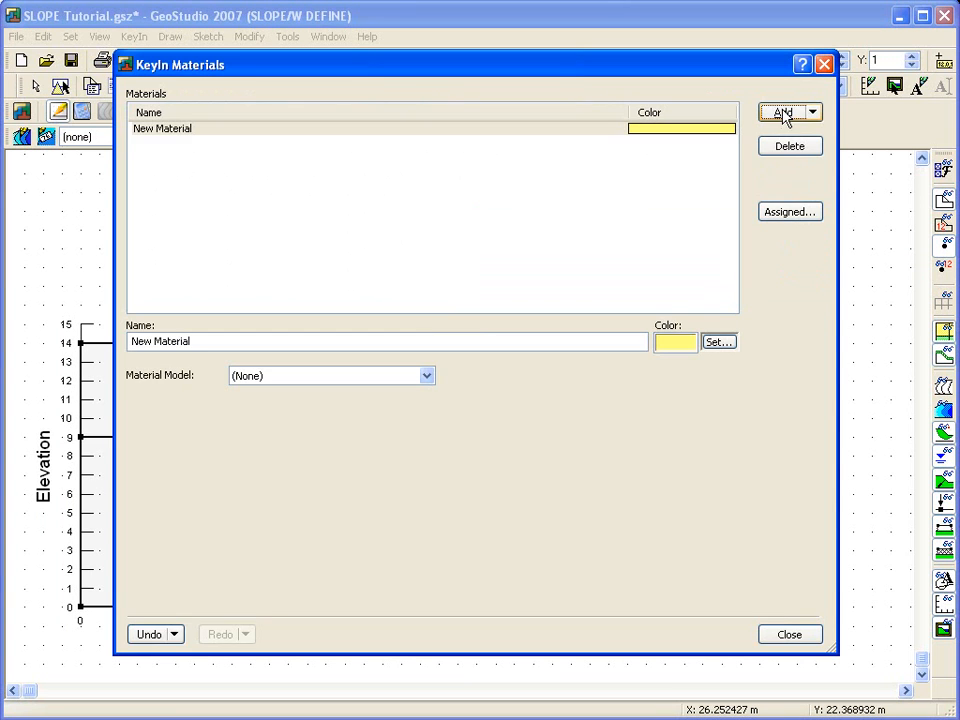
pyautogui.moveTo(240, 339); pyautogui.dragTo(103, 349)
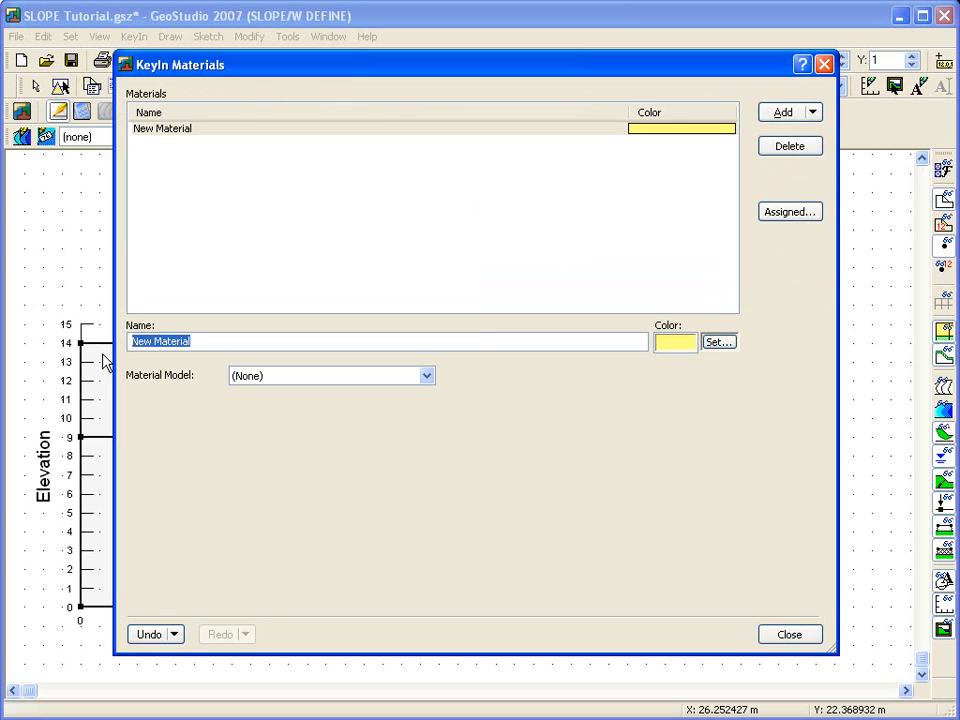
pyautogui.write('Upper soil layer')
pyautogui.click(318, 377)
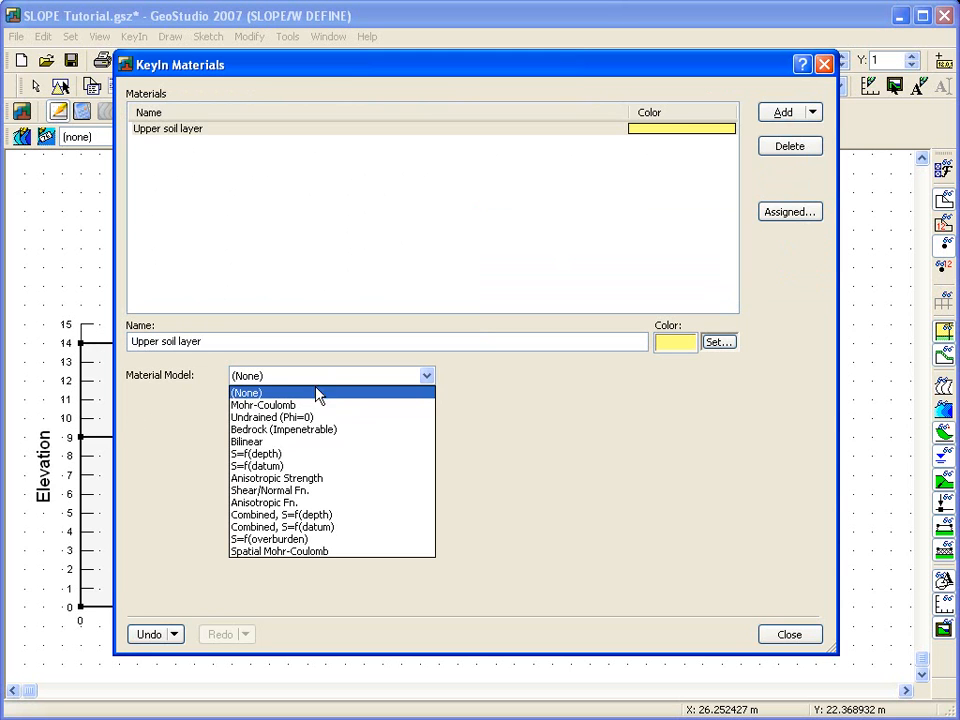
pyautogui.click(311, 405)
# Step: Set the upper soil layer's unit weight to 15 kN/m³, cohesion to 5 kPa and phi to 20°
pyautogui.moveTo(147, 443); pyautogui.dragTo(128, 443)
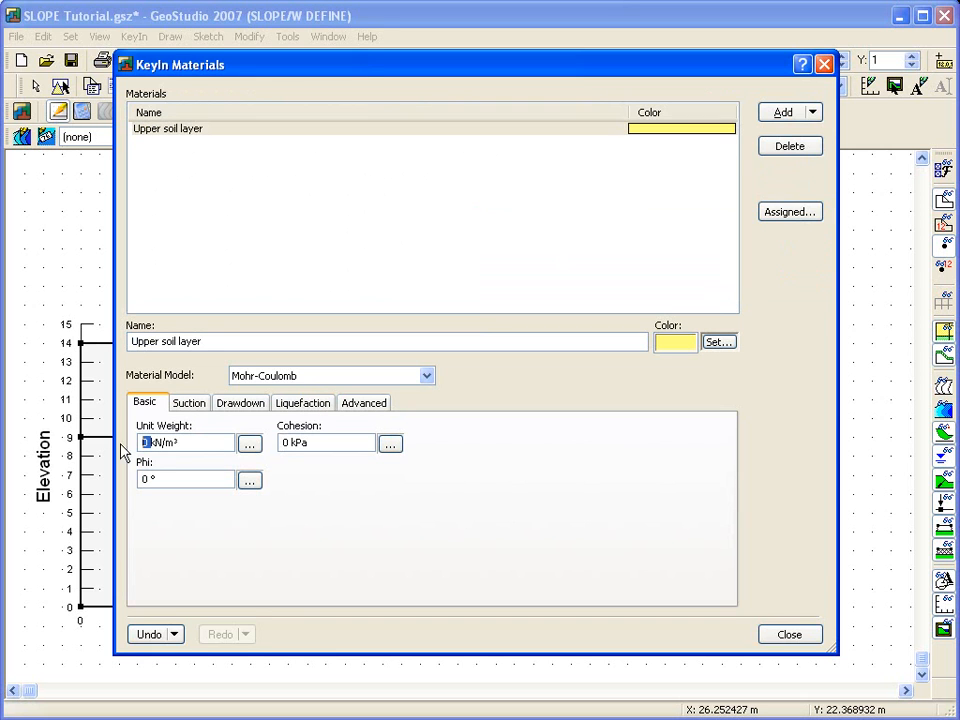
pyautogui.write('15')
pyautogui.press('Tab')
pyautogui.write('5')
pyautogui.press('Tab')
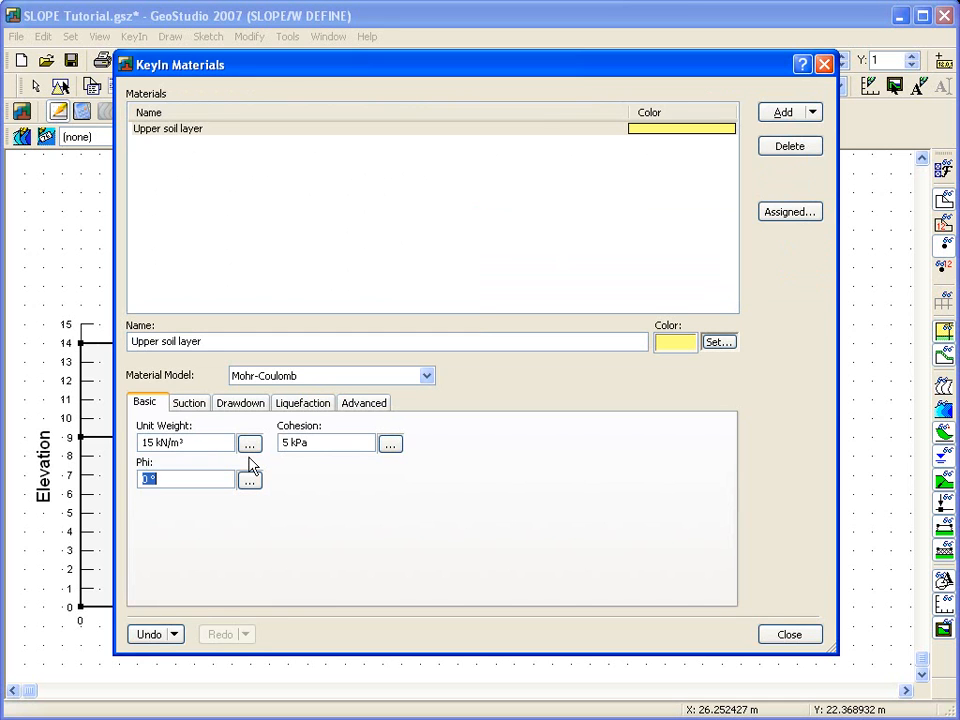
pyautogui.press('Tab')
# Step: Clone the upper soil material and rename the copy "Lower soil layer"
pyautogui.click(813, 113)
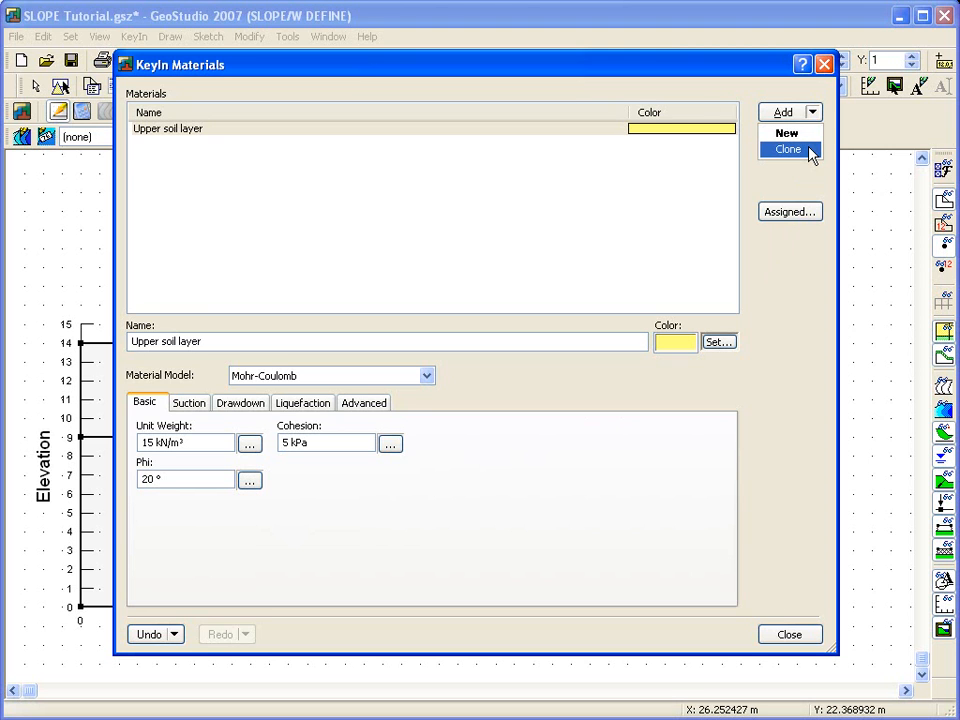
pyautogui.click(789, 149)
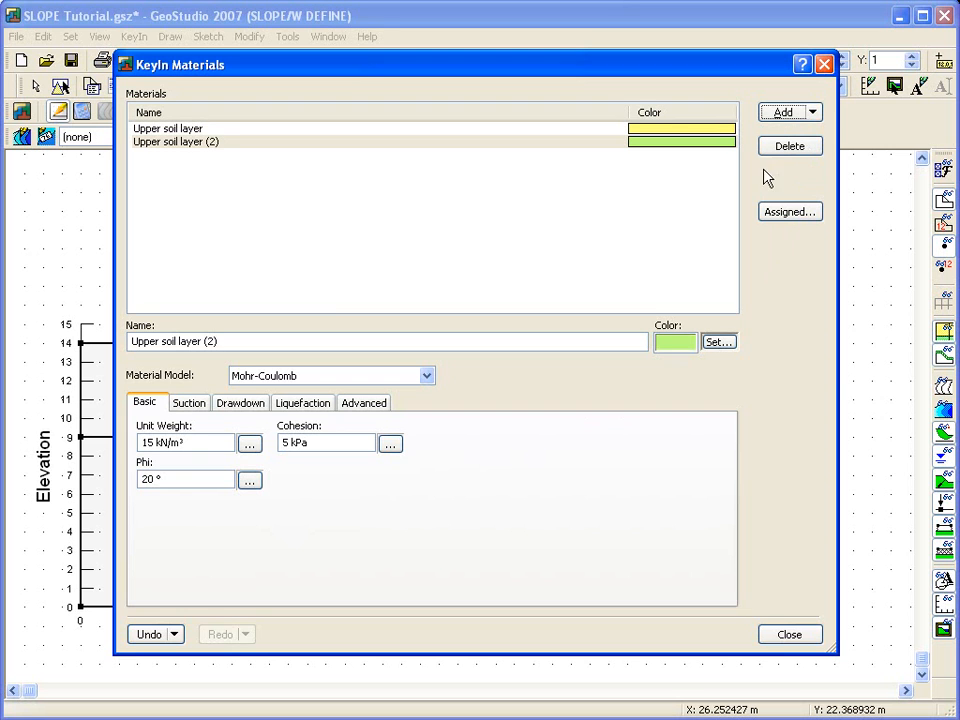
pyautogui.moveTo(159, 341); pyautogui.dragTo(60, 325)
pyautogui.write('Lower')
pyautogui.moveTo(203, 341); pyautogui.dragTo(221, 341)
pyautogui.press('BackSpace')
# Step: Set the lower soil layer's unit weight to 18 kN/m³, cohesion to 10 kPa and phi to 25°, then close the materials list
pyautogui.moveTo(166, 441); pyautogui.dragTo(103, 444)
pyautogui.write('18')
pyautogui.press('Tab')
pyautogui.write('10')
pyautogui.press('Tab')
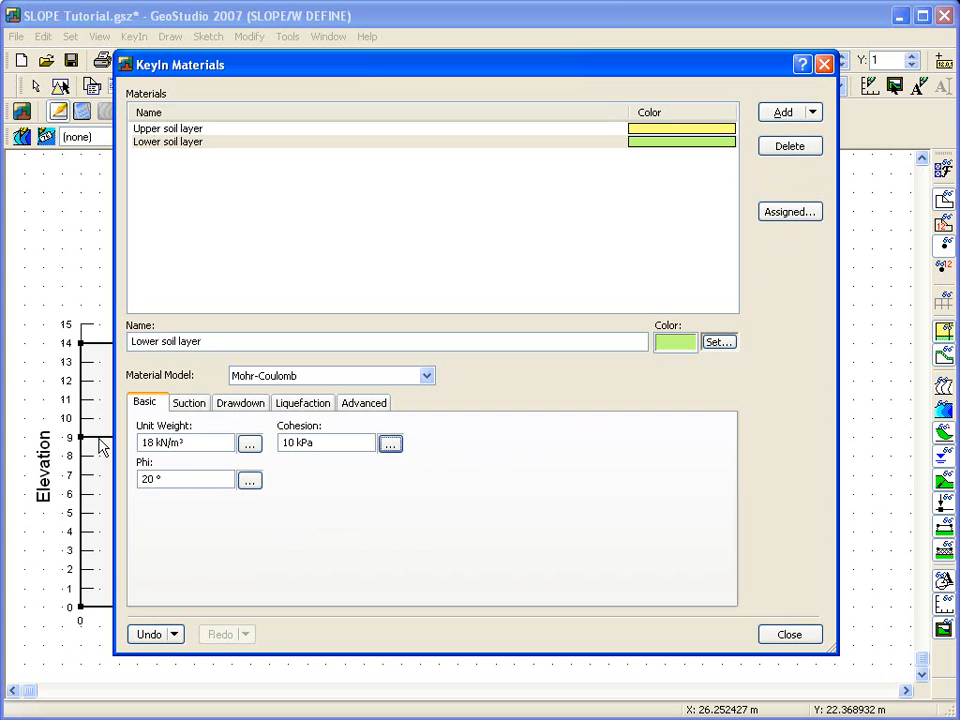
pyautogui.write('25')
pyautogui.click(789, 634)
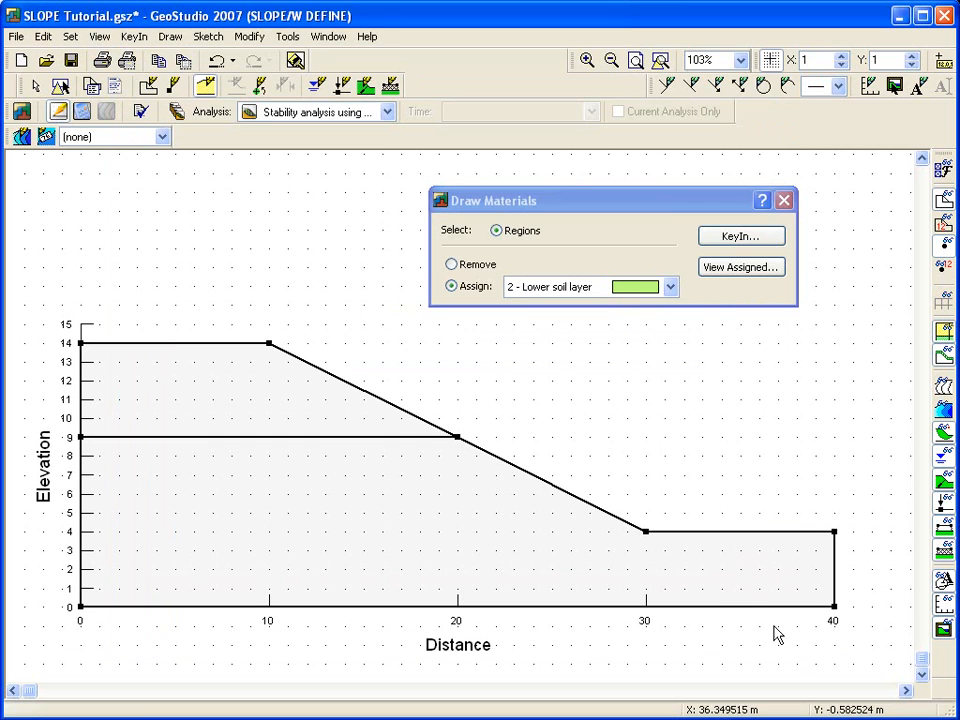
# Step: Assign the Lower soil layer material to the lower region and the Upper soil layer material to the upper region
pyautogui.click(424, 555)
pyautogui.click(553, 287)
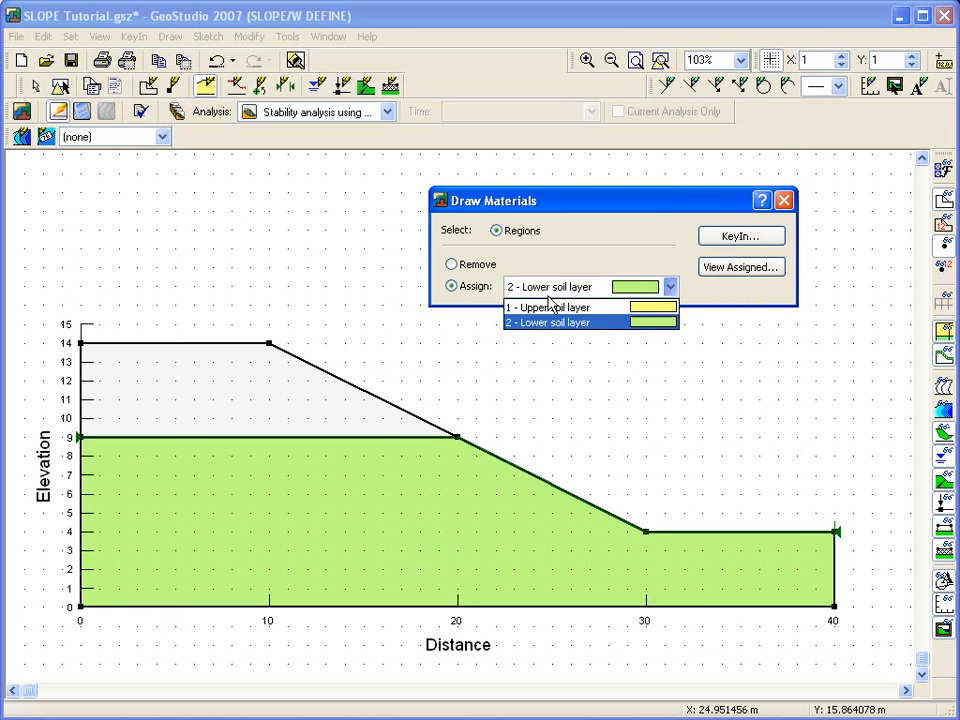
pyautogui.click(545, 305)
pyautogui.click(296, 387)
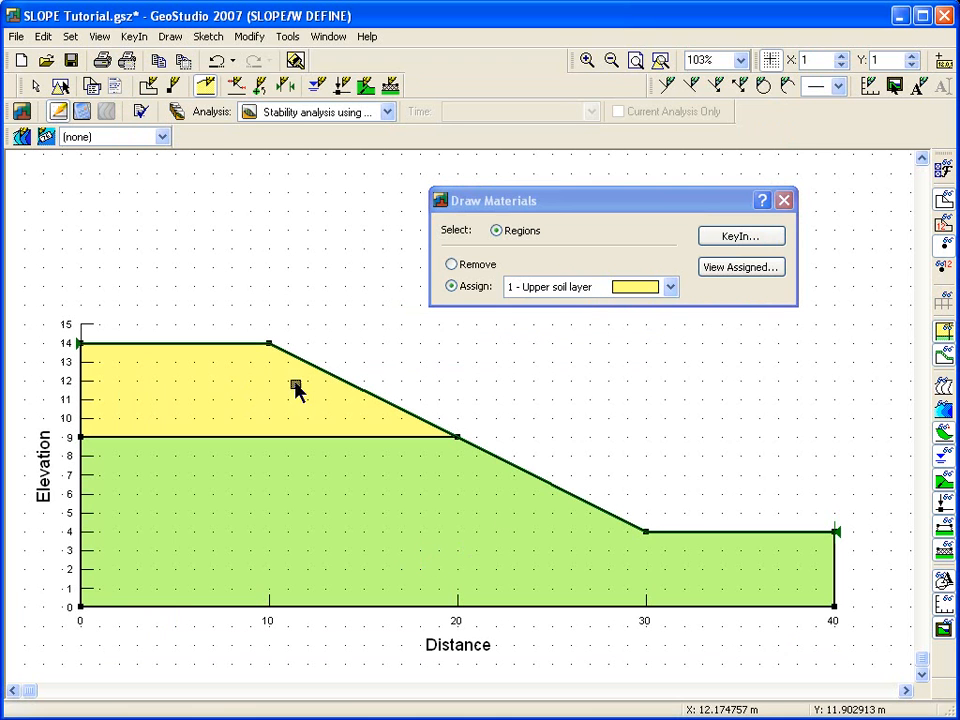
pyautogui.click(784, 200)
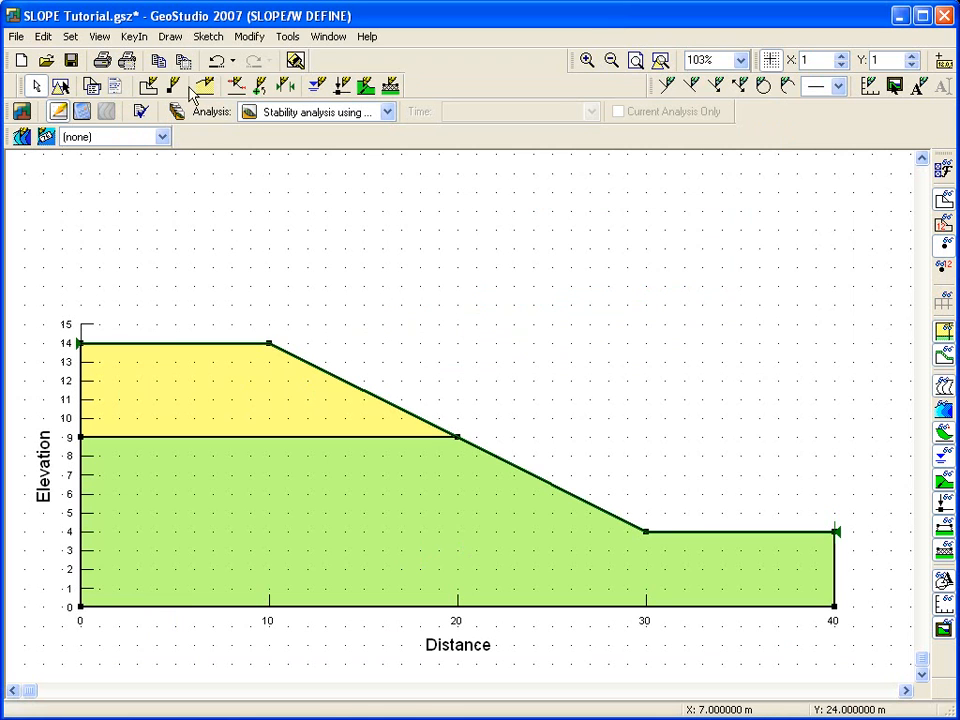
# Step: Draw piezometric line 1 for both soil layers through points (0,10), (16,8), (24,7) and (40,7)
pyautogui.click(176, 39)
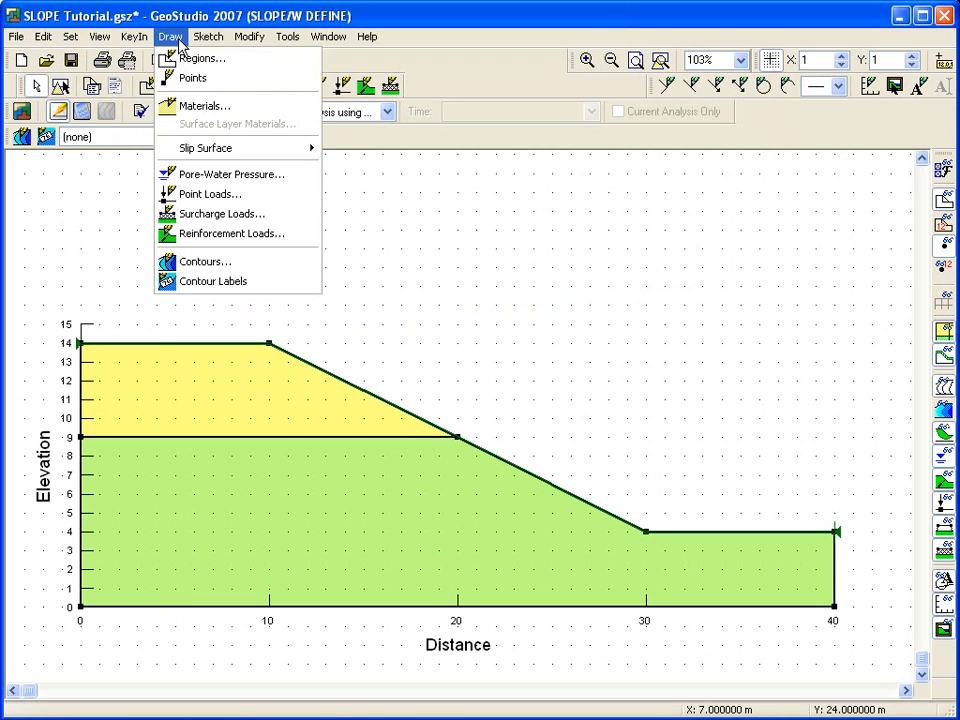
pyautogui.click(210, 175)
pyautogui.click(666, 183)
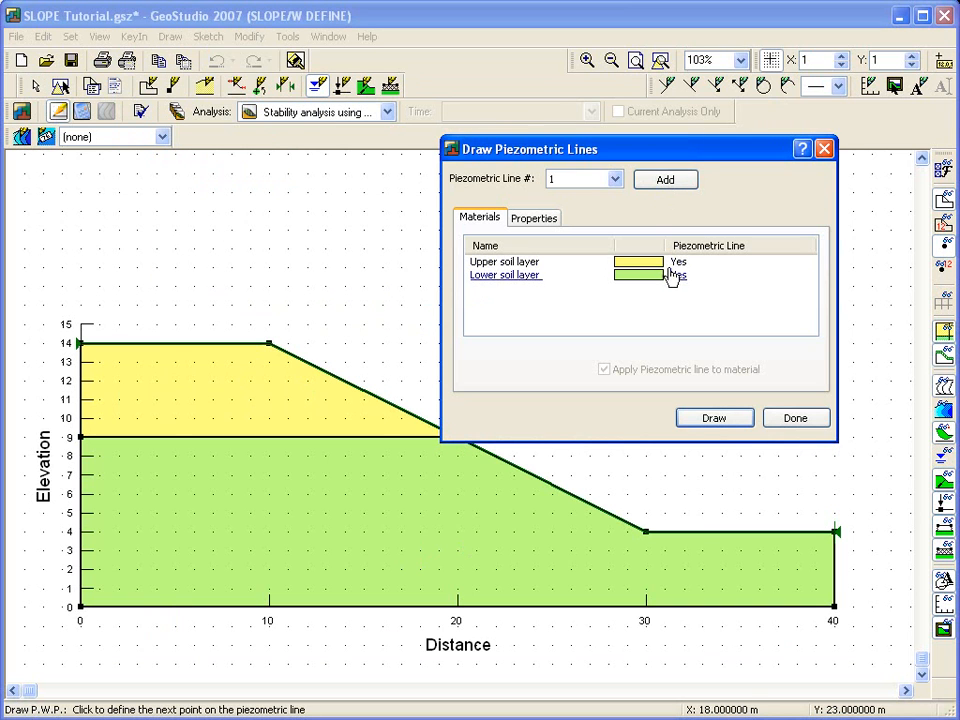
pyautogui.click(704, 418)
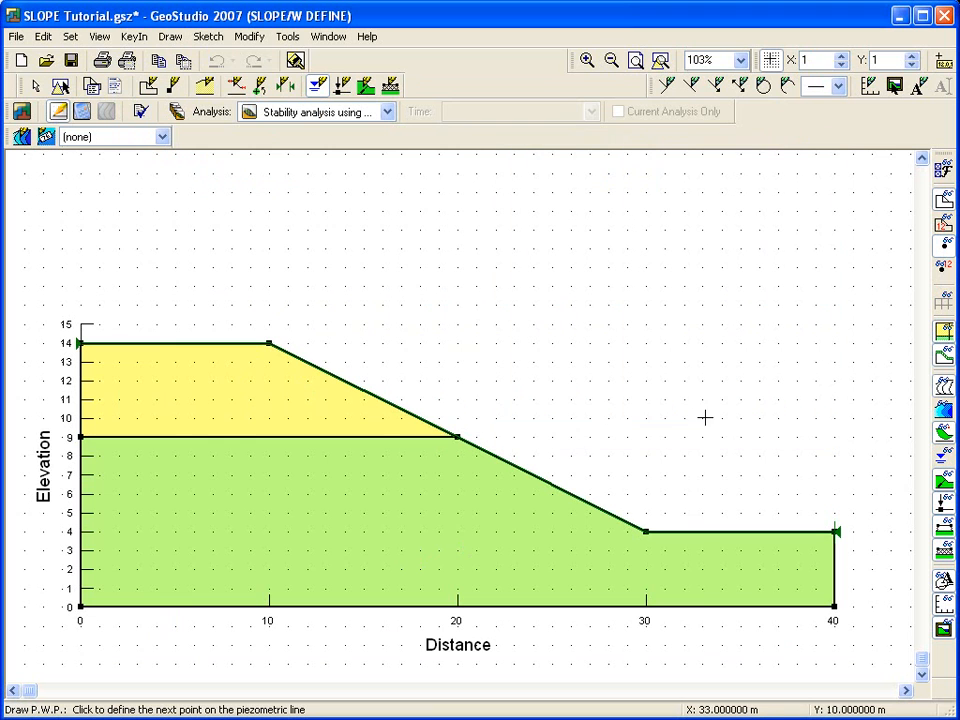
pyautogui.click(80, 418)
pyautogui.click(384, 457)
pyautogui.click(534, 475)
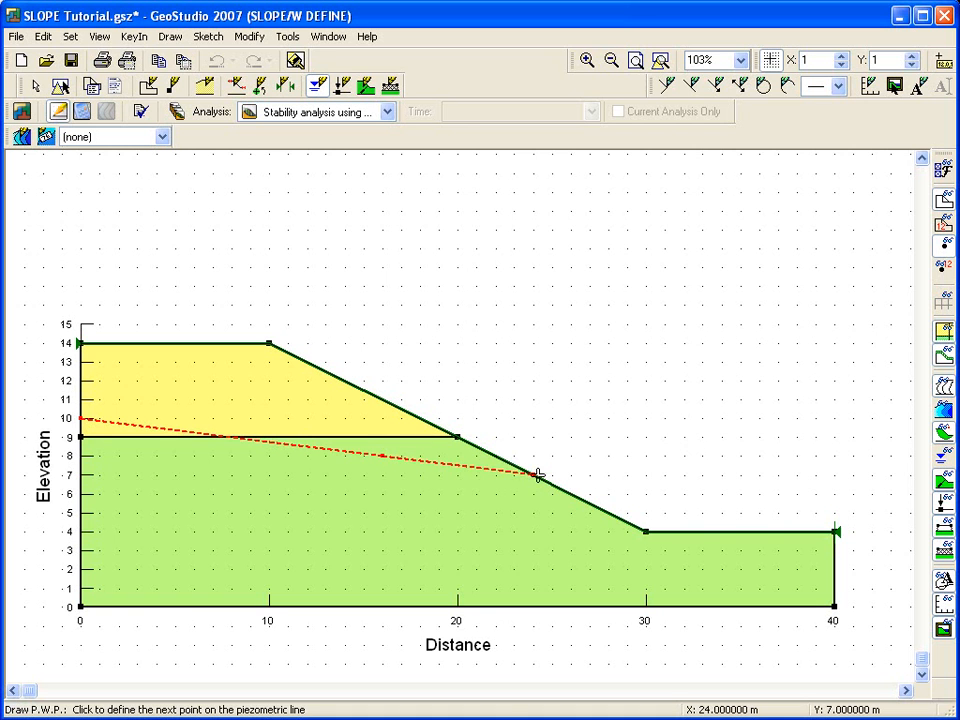
pyautogui.click(836, 475)
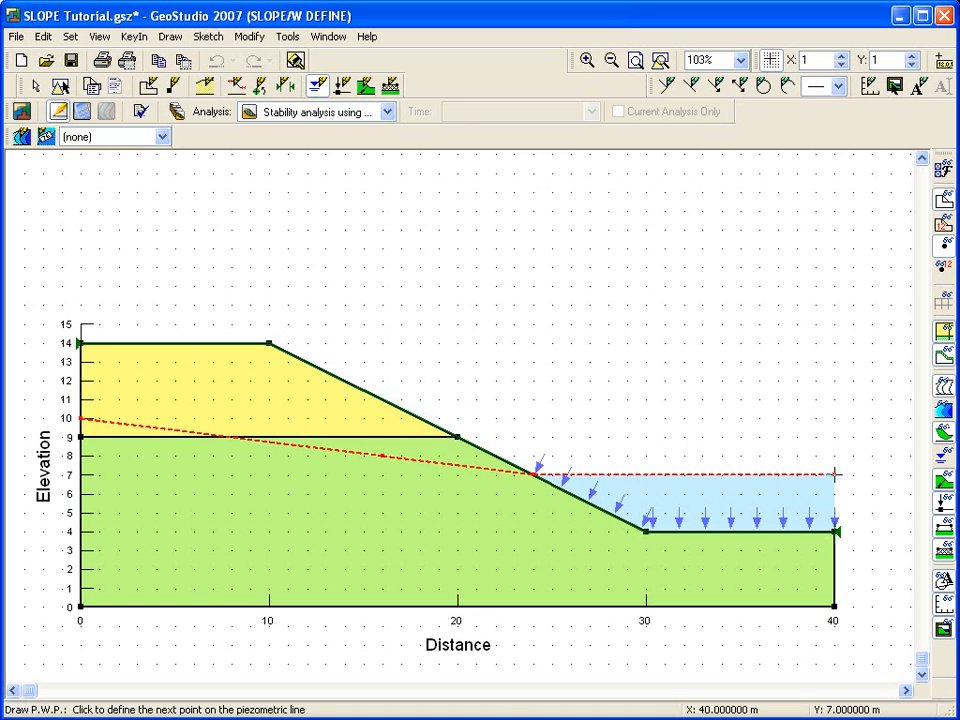
pyautogui.rightClick(836, 475)
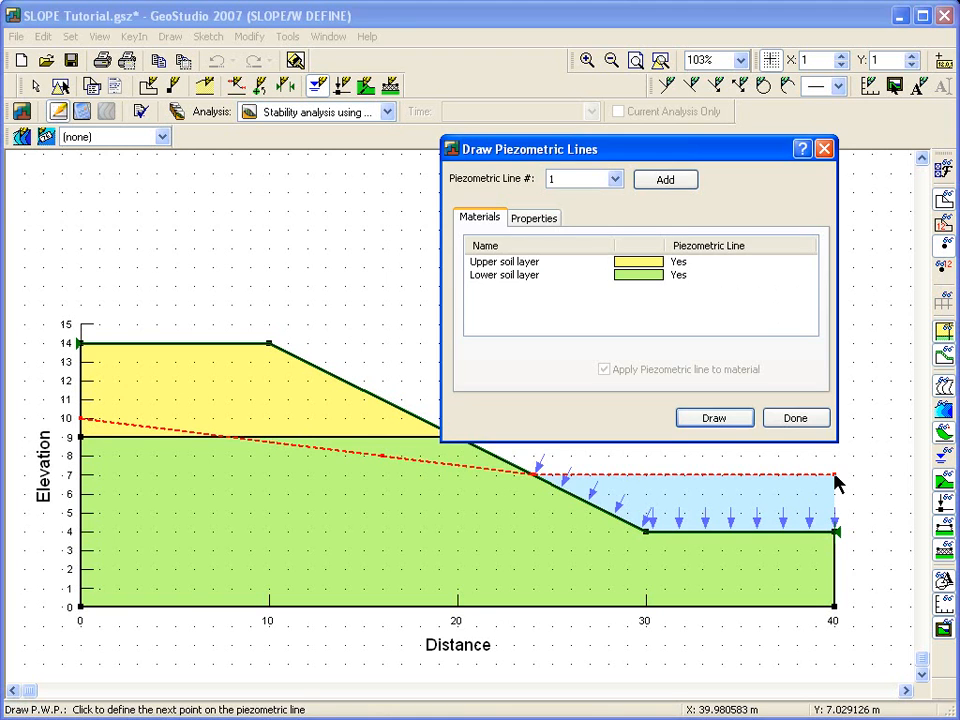
pyautogui.click(797, 420)
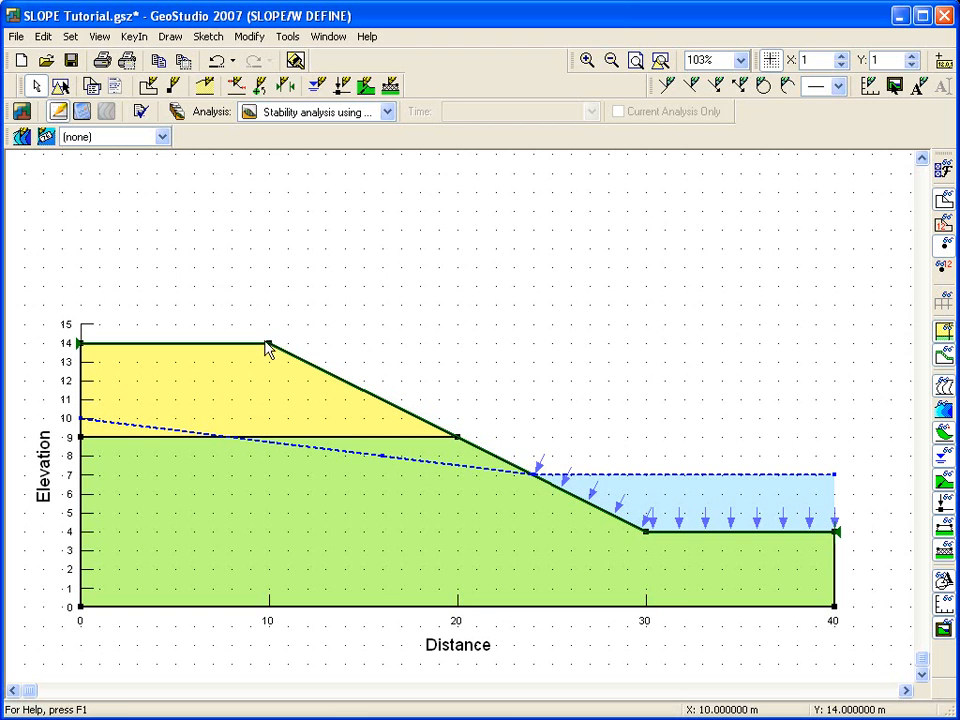
# Step: Define the slip surface entry range along the crest from about x 1 to 9 m and the exit range along the toe from about x 30 to 35 m
pyautogui.click(175, 40)
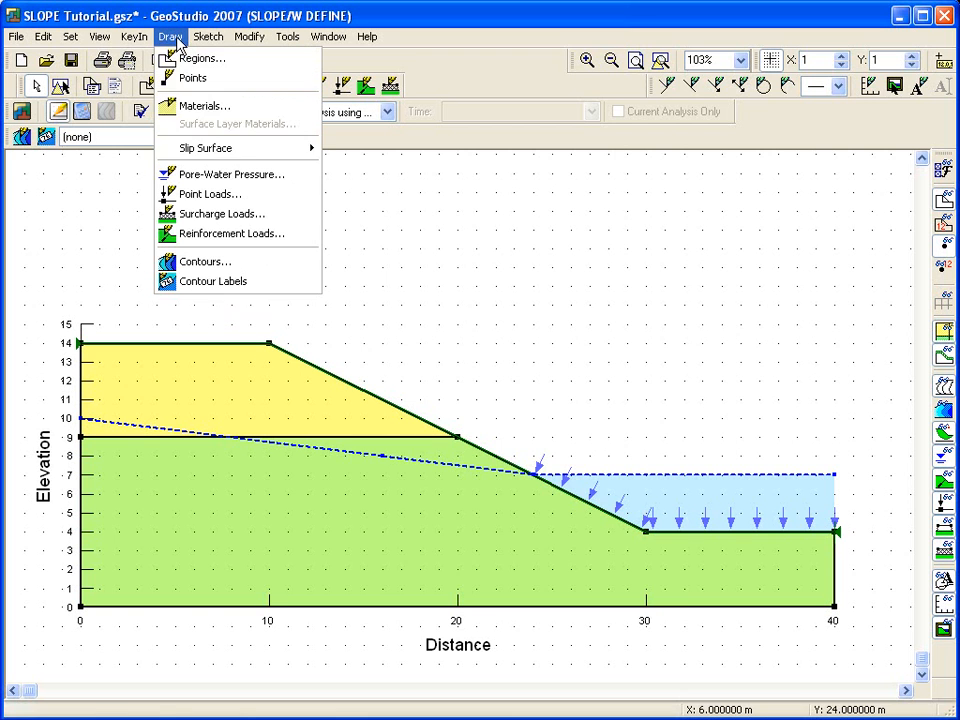
pyautogui.moveTo(249, 158)
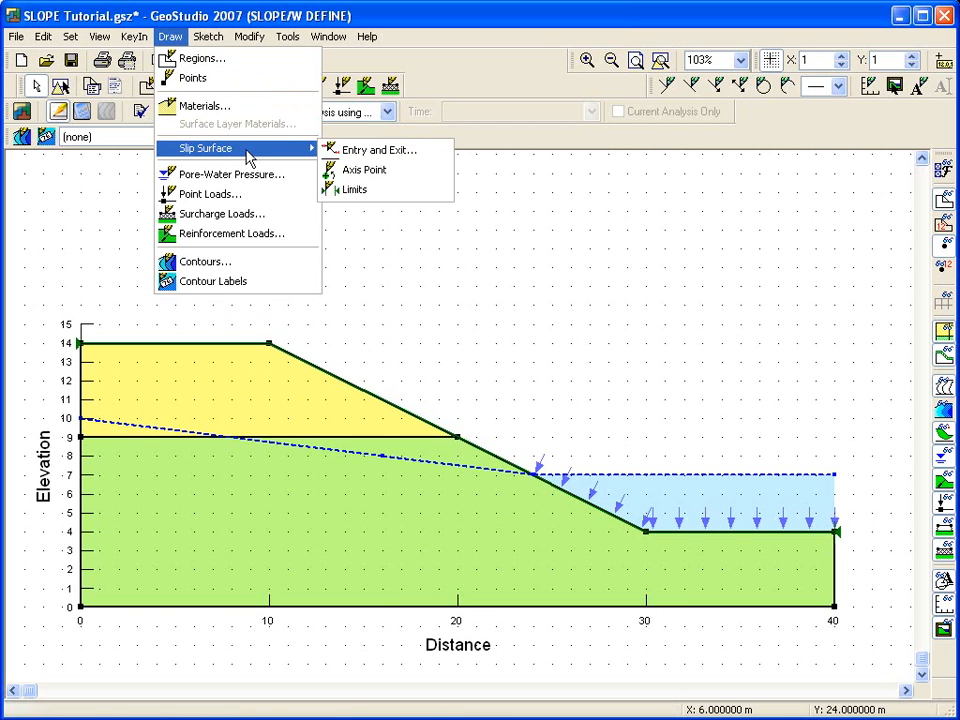
pyautogui.click(386, 150)
pyautogui.moveTo(422, 169); pyautogui.dragTo(380, 12)
pyautogui.moveTo(98, 343); pyautogui.dragTo(244, 343)
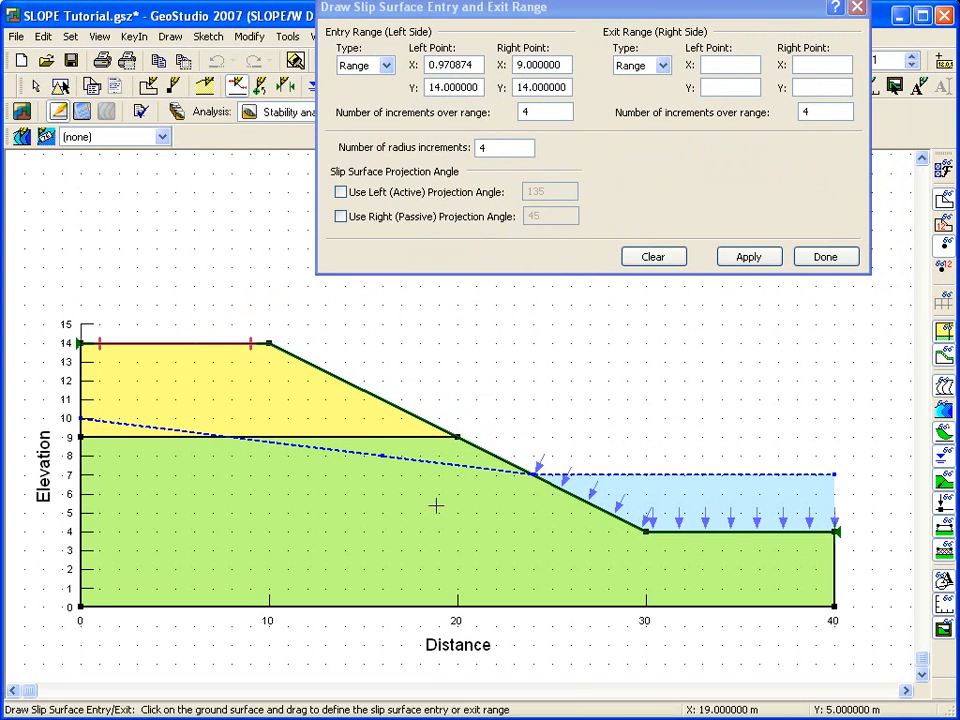
pyautogui.moveTo(645, 532); pyautogui.dragTo(739, 532)
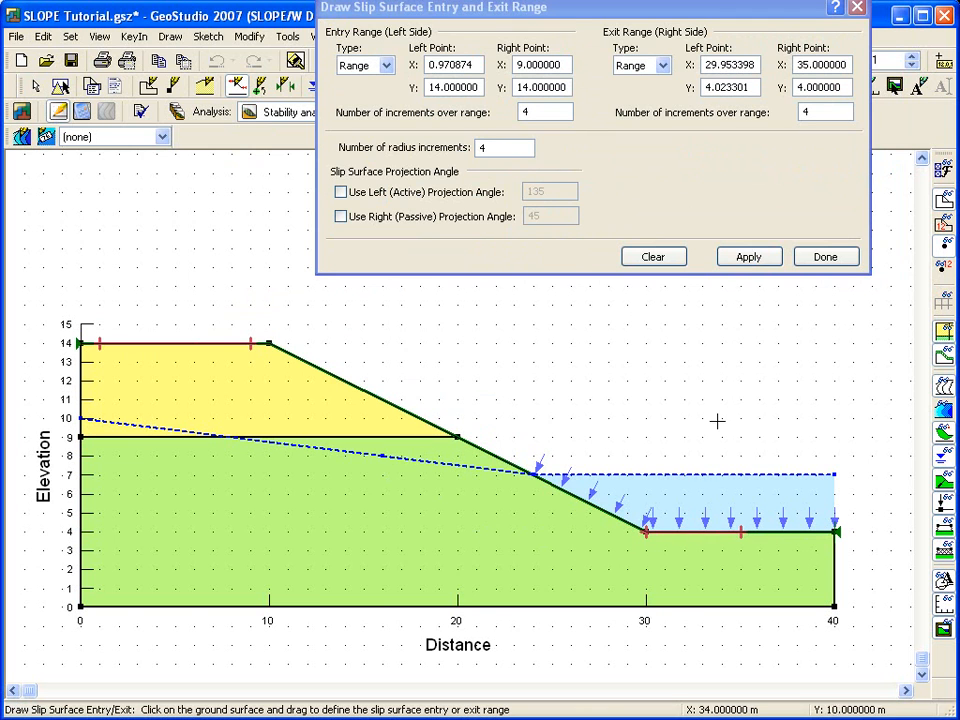
pyautogui.click(745, 260)
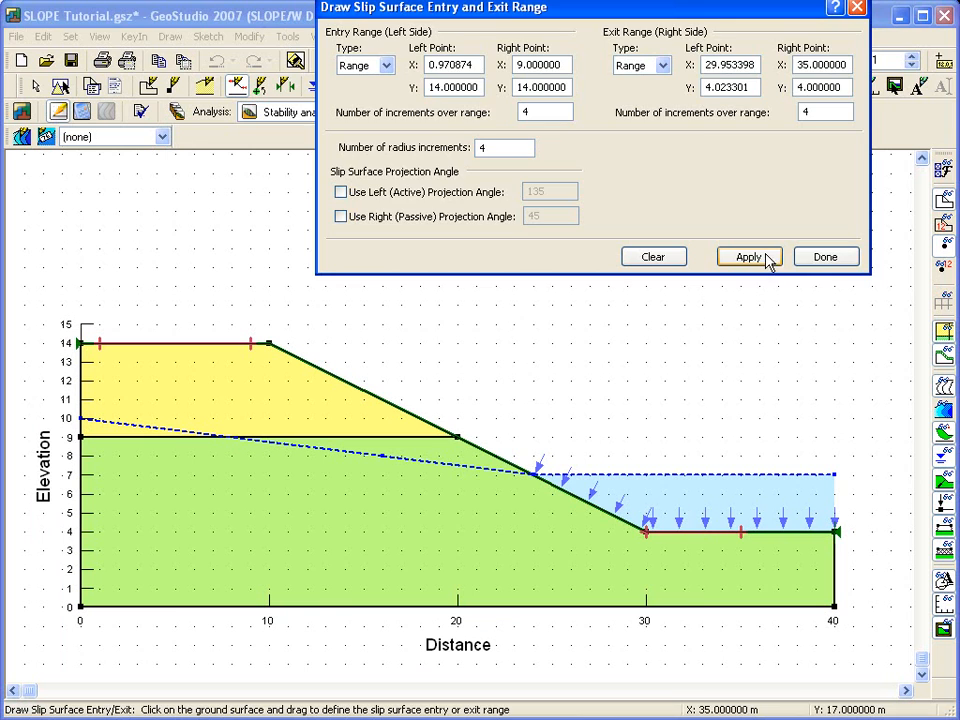
pyautogui.click(826, 259)
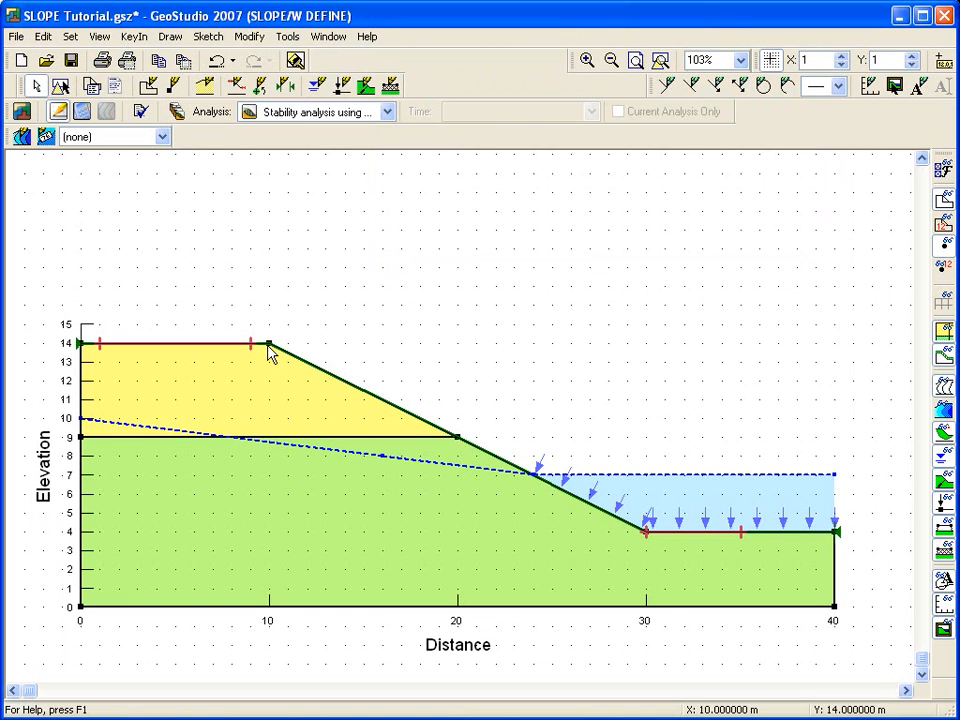
# Step: Undo the last action
pyautogui.hotkey('ctrl', 'z')
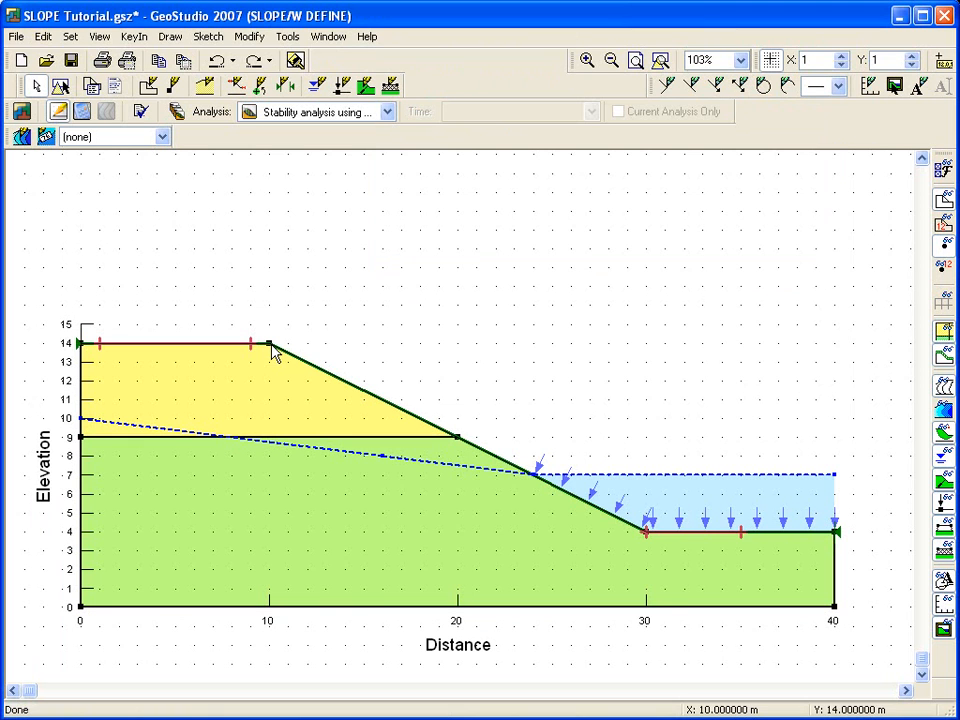
# Step: Inspect the object information for the upper soil region, the lower soil region and piezometric line 1
pyautogui.click(99, 36)
pyautogui.click(118, 60)
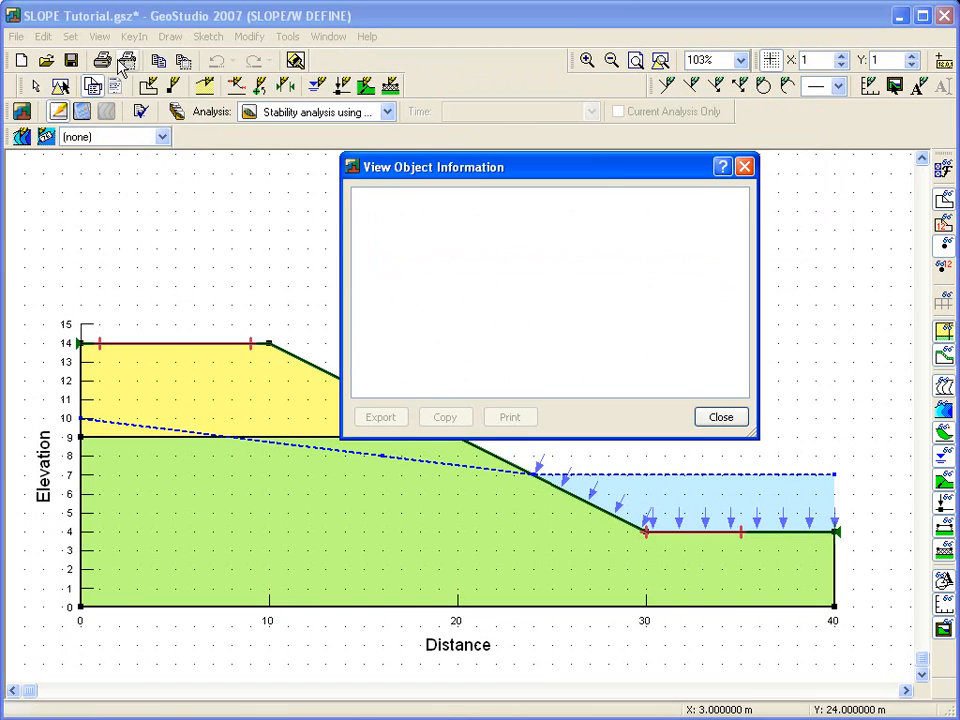
pyautogui.click(226, 390)
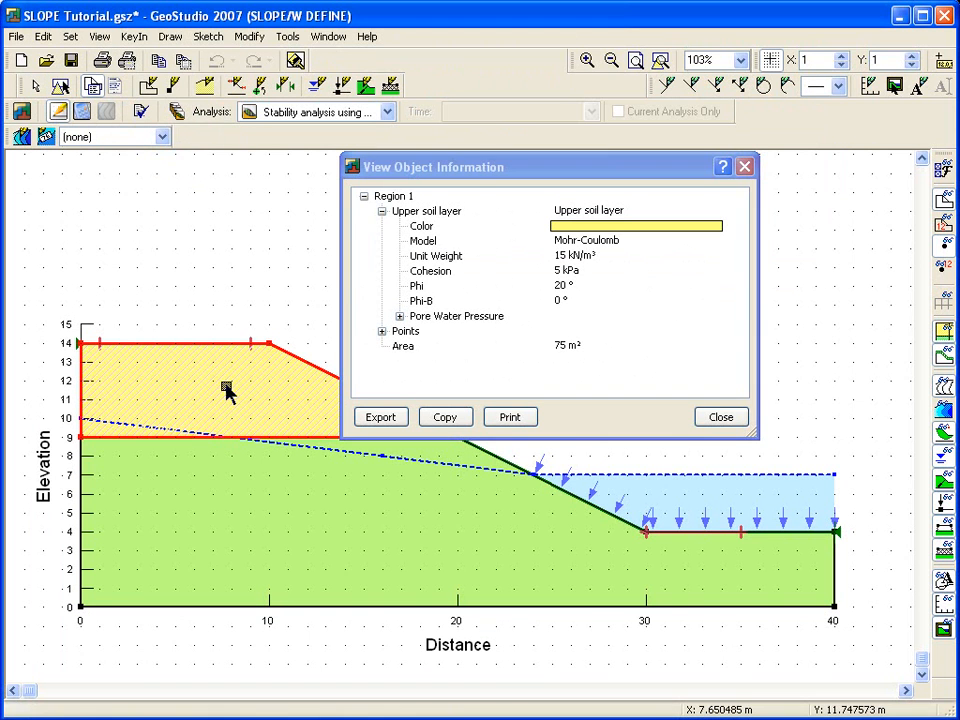
pyautogui.click(315, 562)
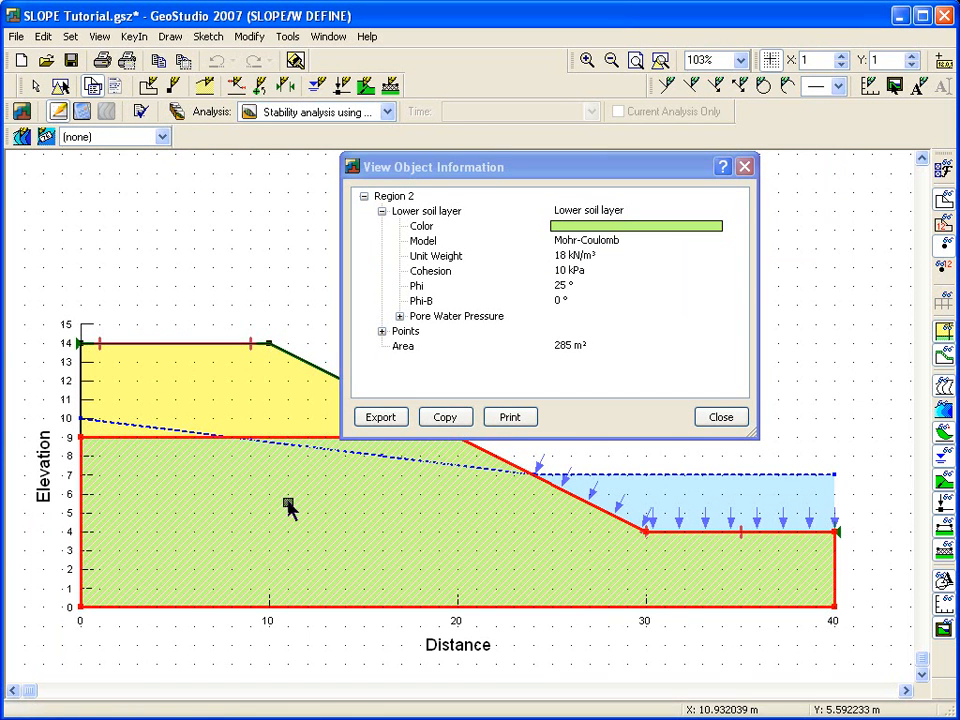
pyautogui.click(399, 316)
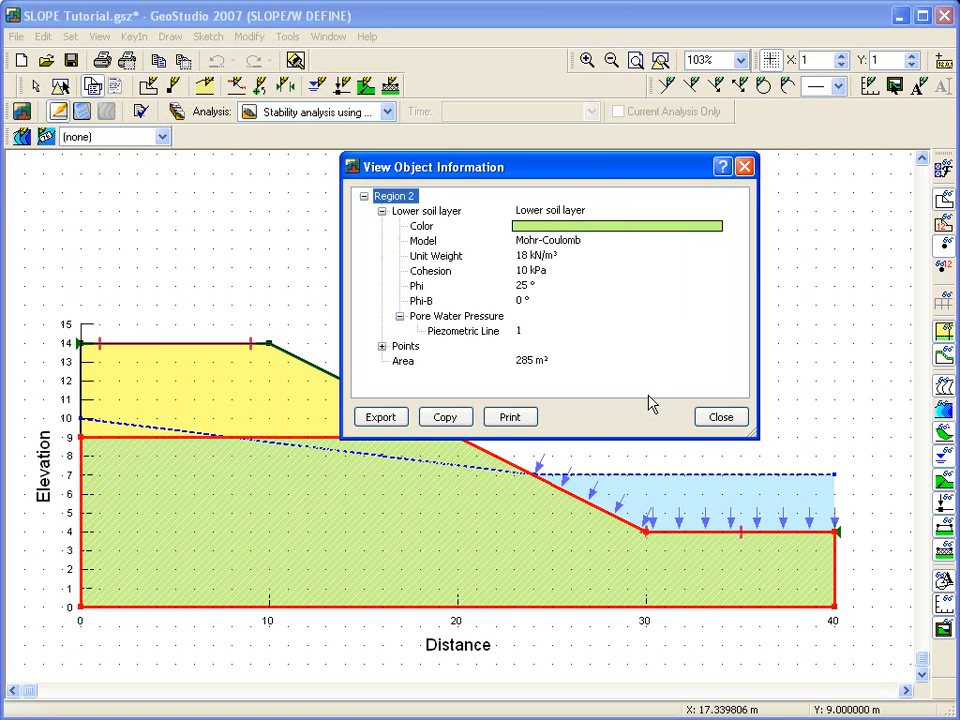
pyautogui.click(151, 428)
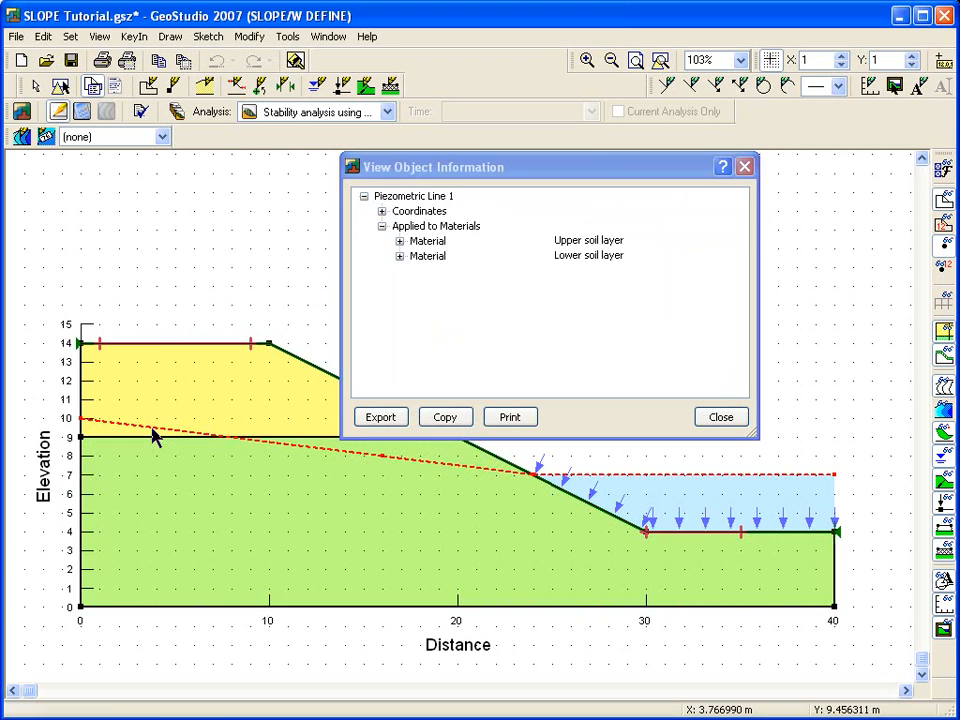
pyautogui.click(400, 257)
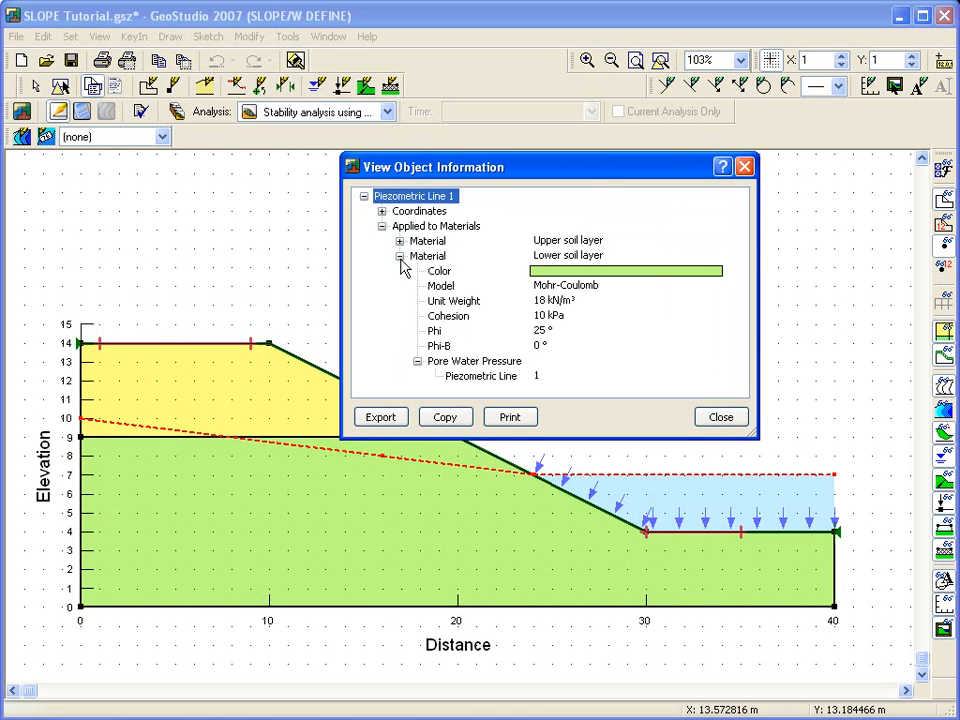
pyautogui.click(718, 418)
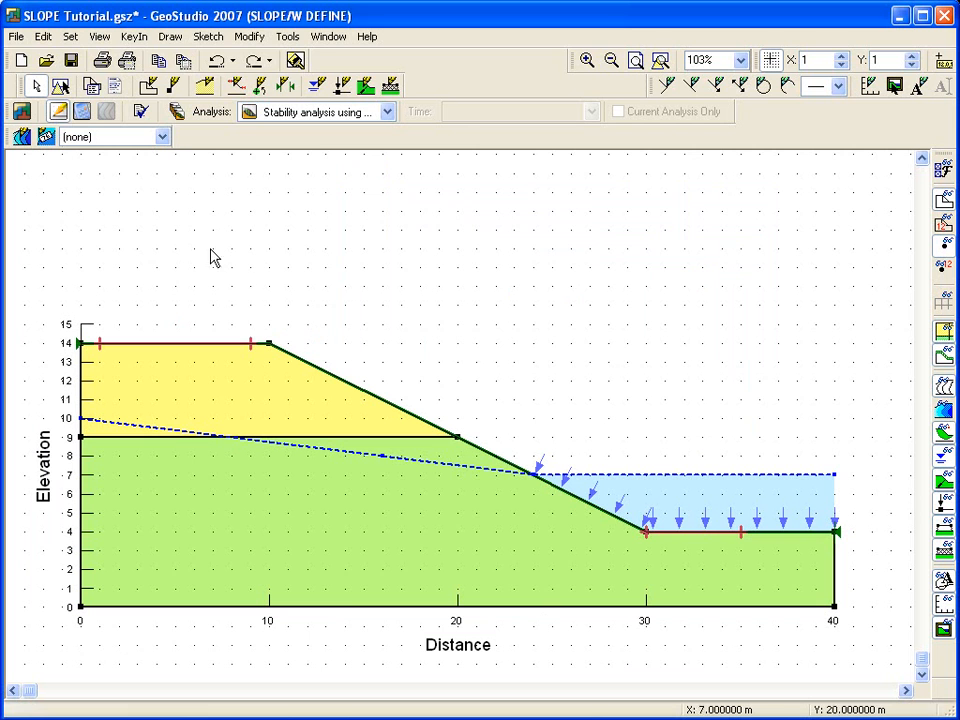
# Step: Draw shaded contours of pore-water pressure over the model
pyautogui.click(168, 37)
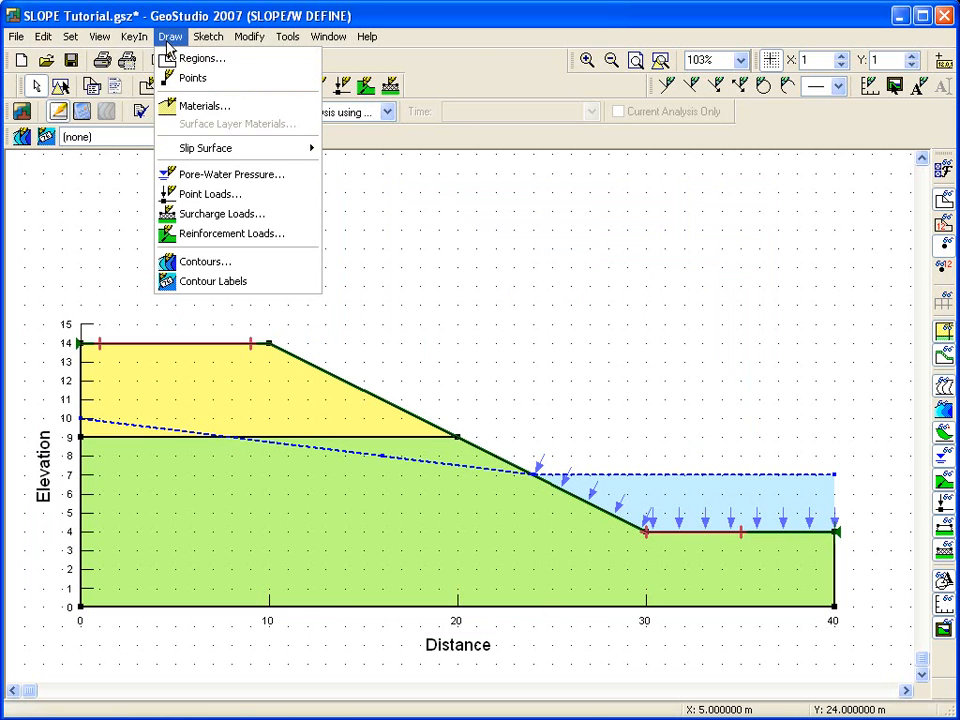
pyautogui.click(224, 261)
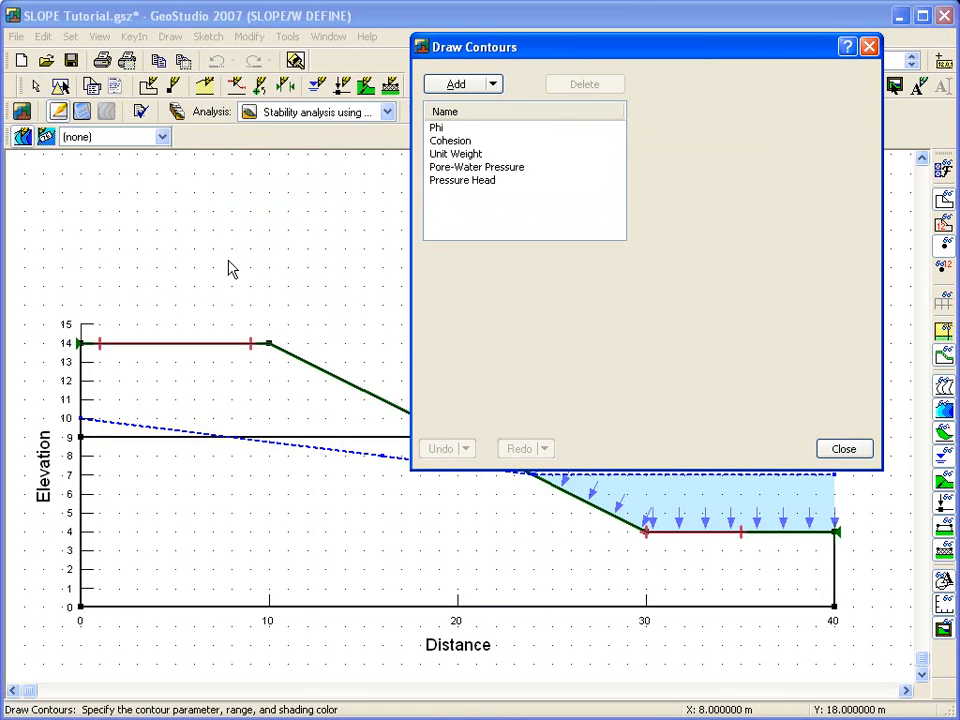
pyautogui.click(478, 168)
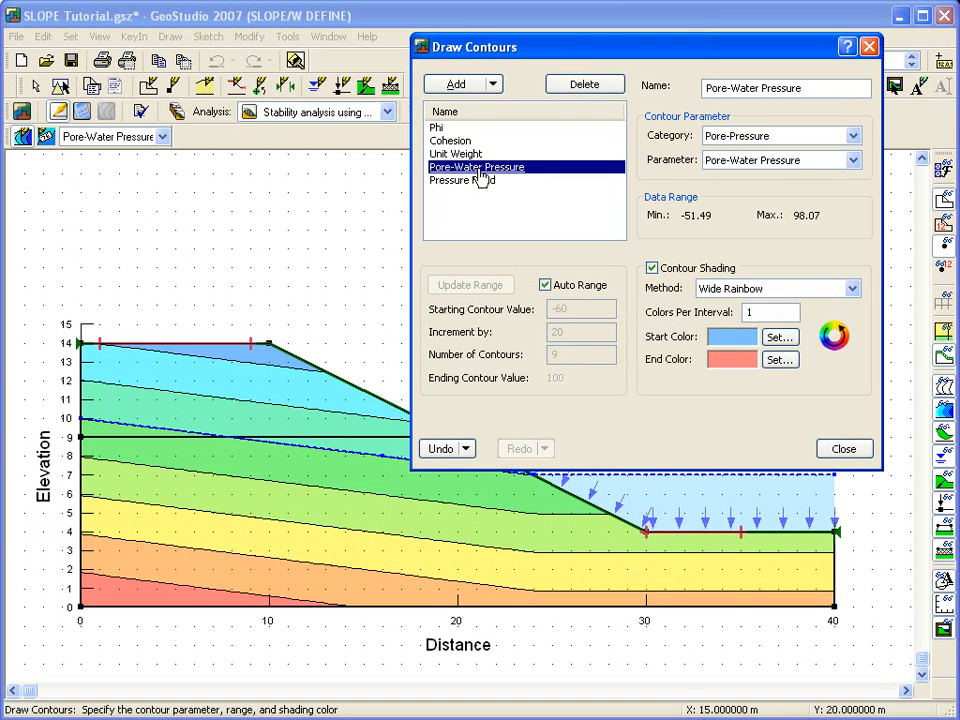
pyautogui.click(846, 449)
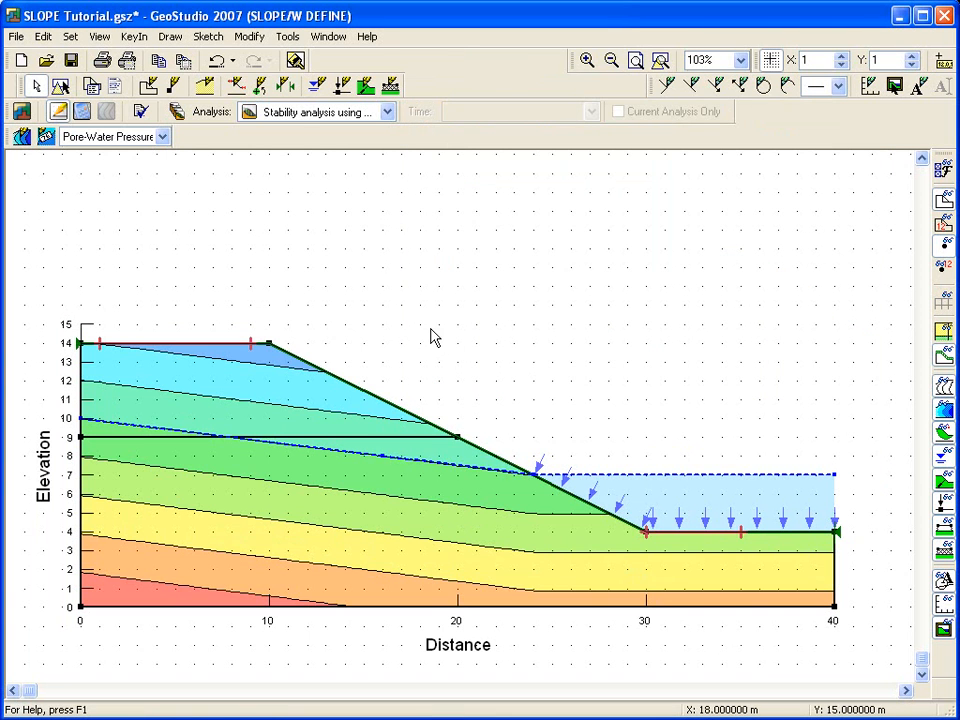
# Step: Add contour labels to each pore-water pressure contour line near the left side of the slope
pyautogui.click(179, 44)
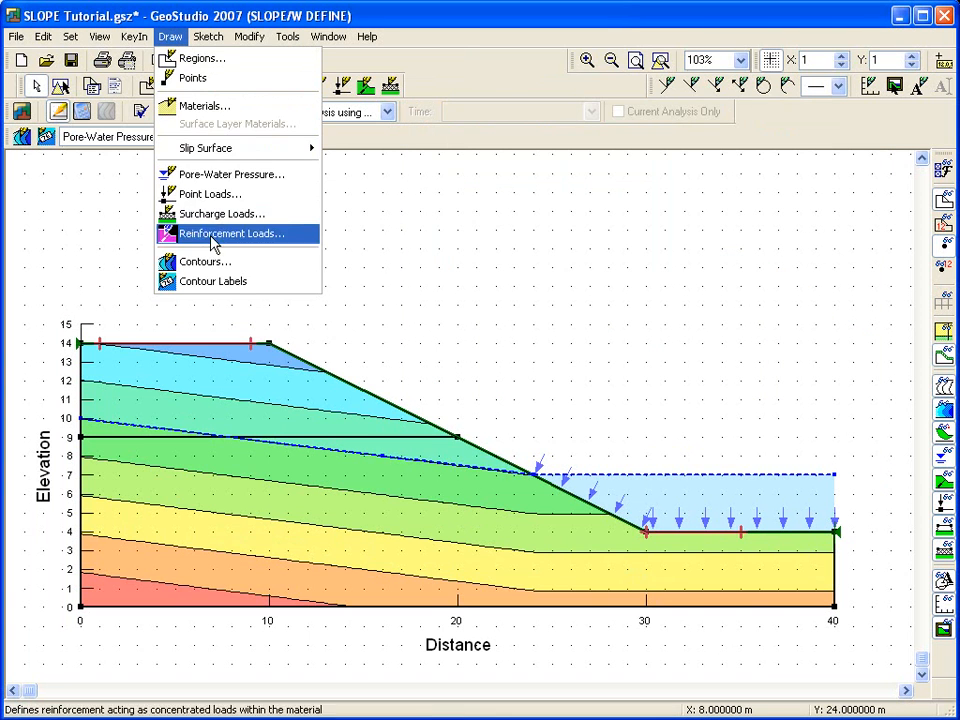
pyautogui.click(214, 282)
pyautogui.click(158, 427)
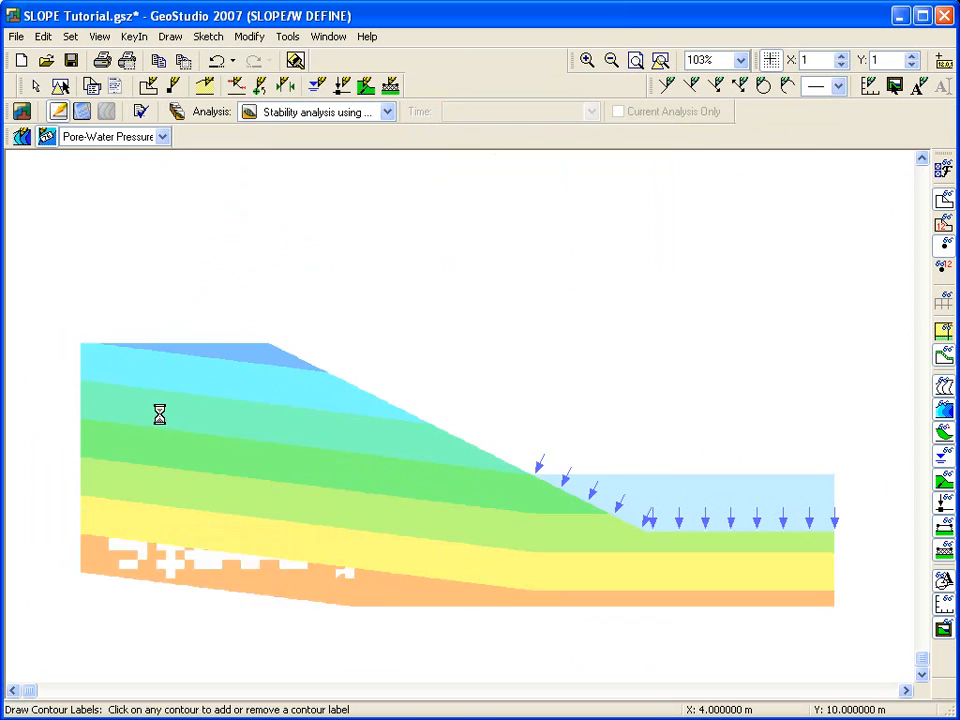
pyautogui.click(163, 390)
pyautogui.click(165, 352)
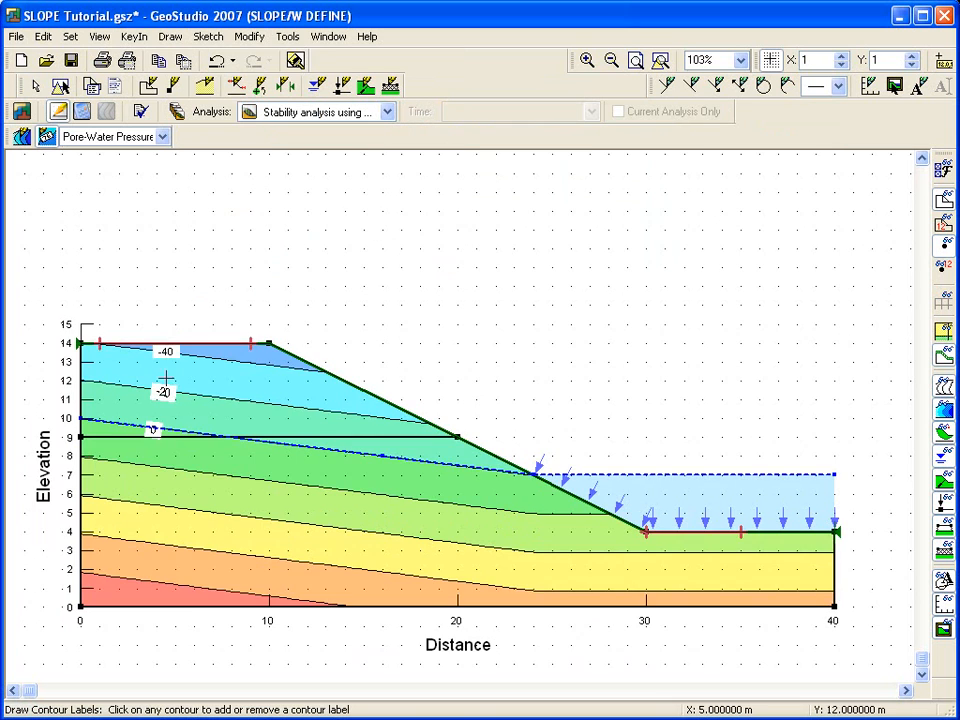
pyautogui.click(154, 468)
pyautogui.click(150, 503)
pyautogui.click(141, 542)
pyautogui.click(137, 580)
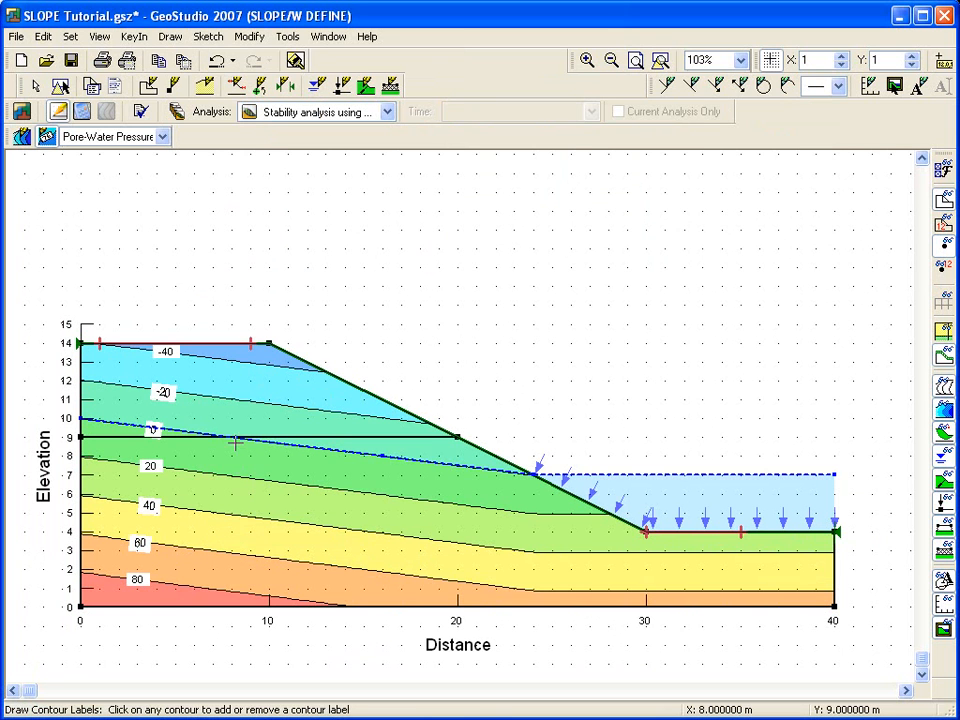
pyautogui.press('Escape')
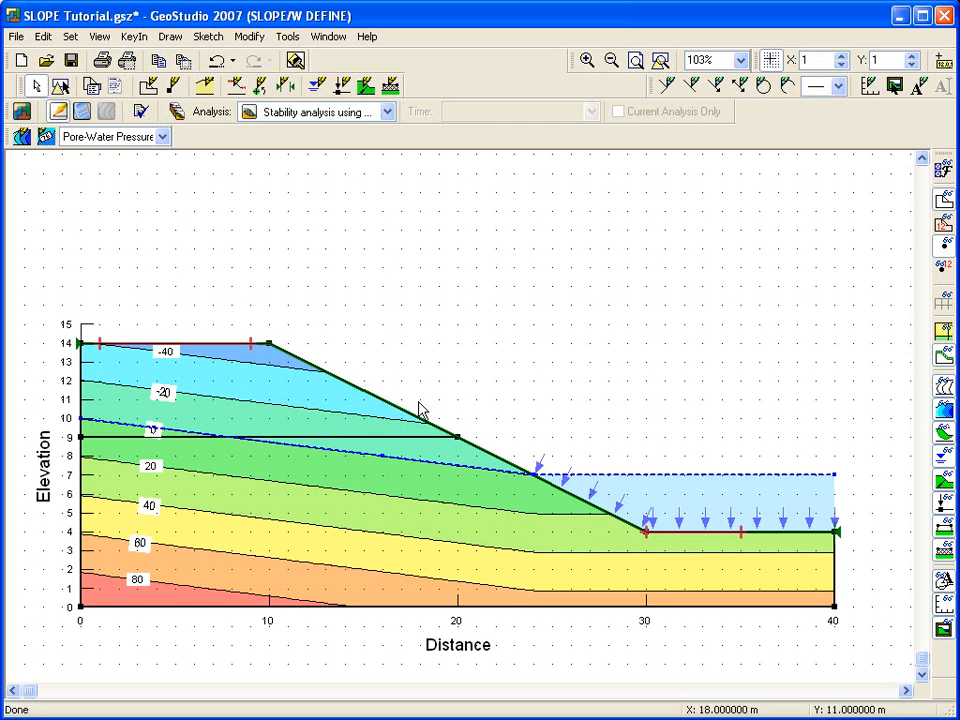
# Step: Switch the display back to material colours and hide the pore-water pressure contours
pyautogui.click(943, 332)
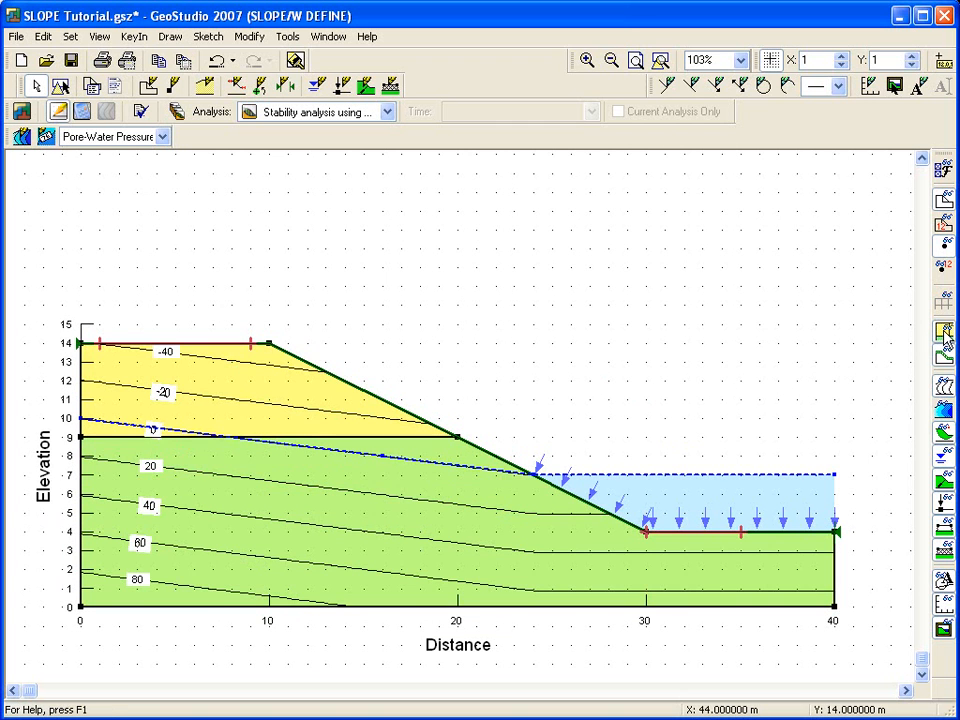
pyautogui.click(945, 388)
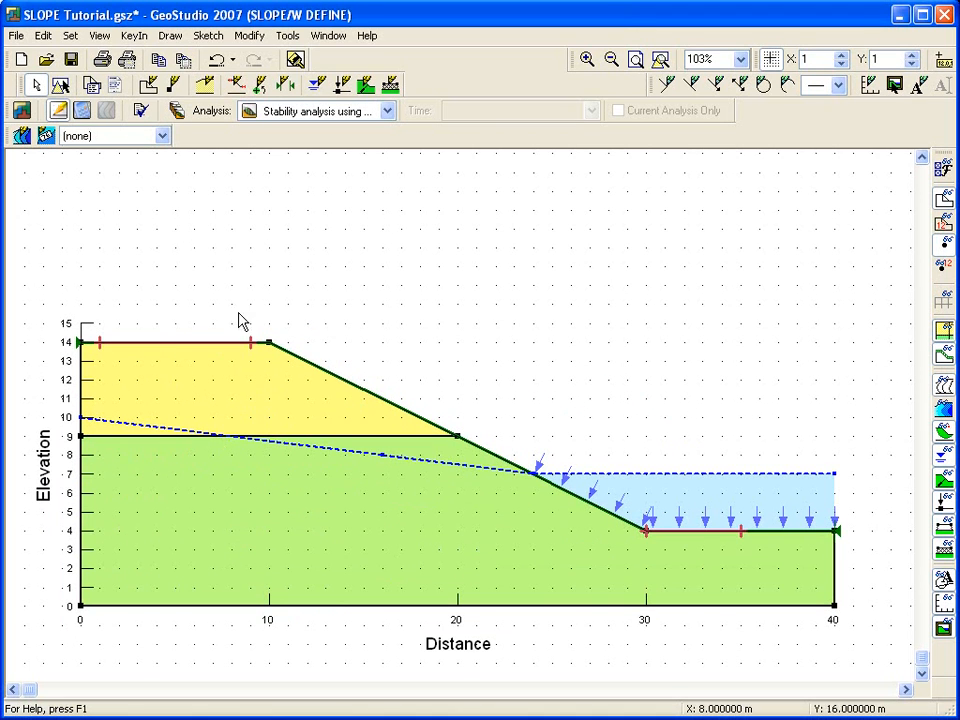
# Step: Verify and optimize the model data before solving
pyautogui.click(287, 37)
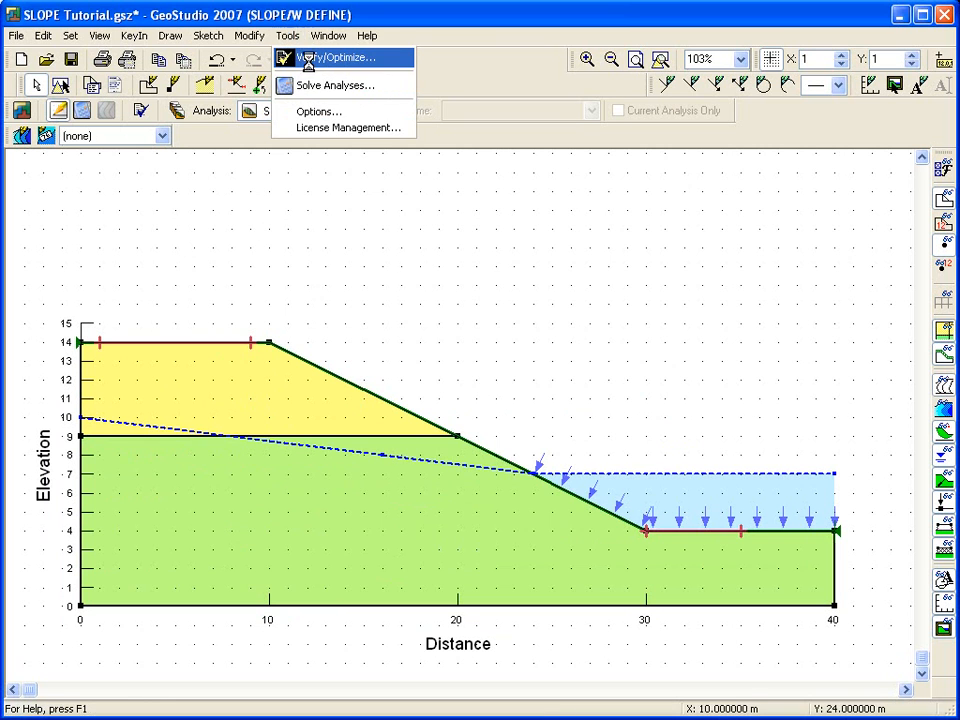
pyautogui.click(286, 58)
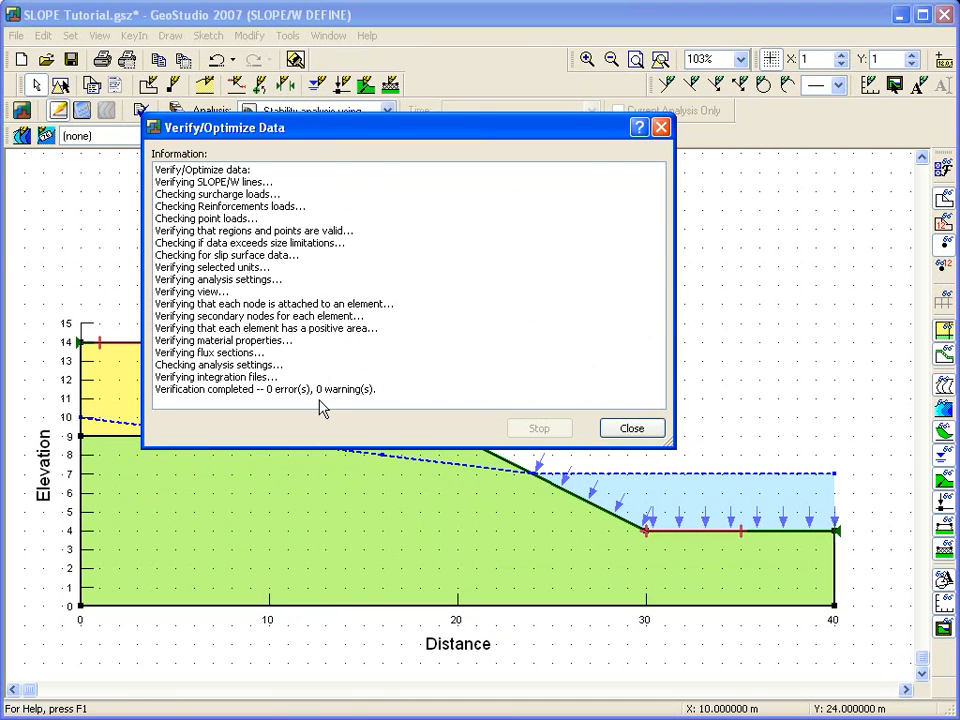
pyautogui.click(616, 430)
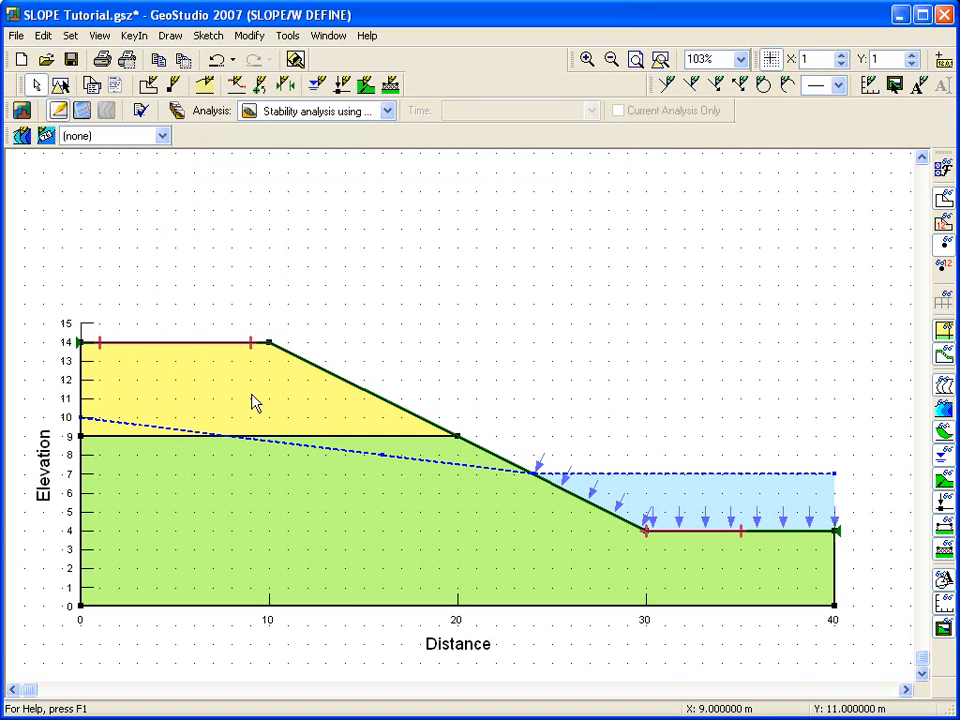
# Step: Save the file and solve the stability analysis with SOLVE kept open after the analysis
pyautogui.click(83, 112)
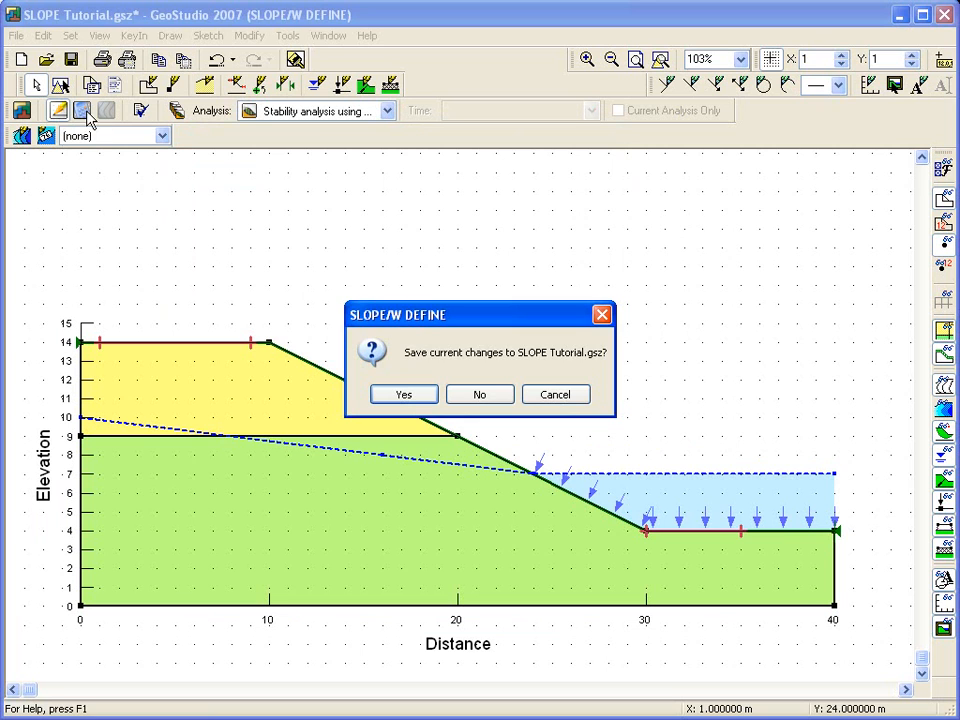
pyautogui.click(412, 393)
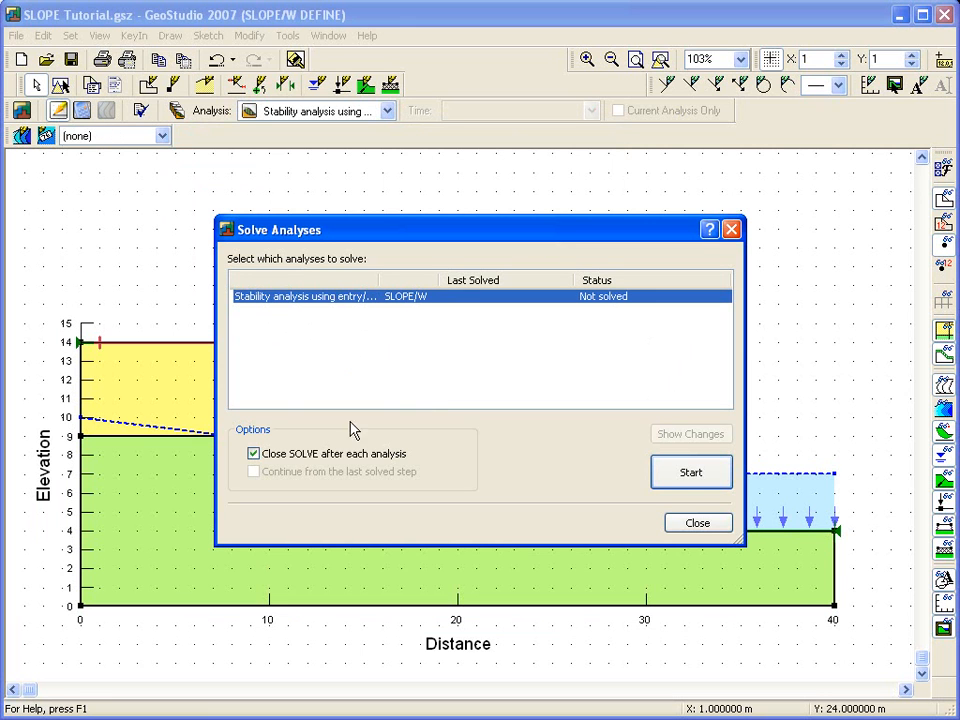
pyautogui.click(264, 455)
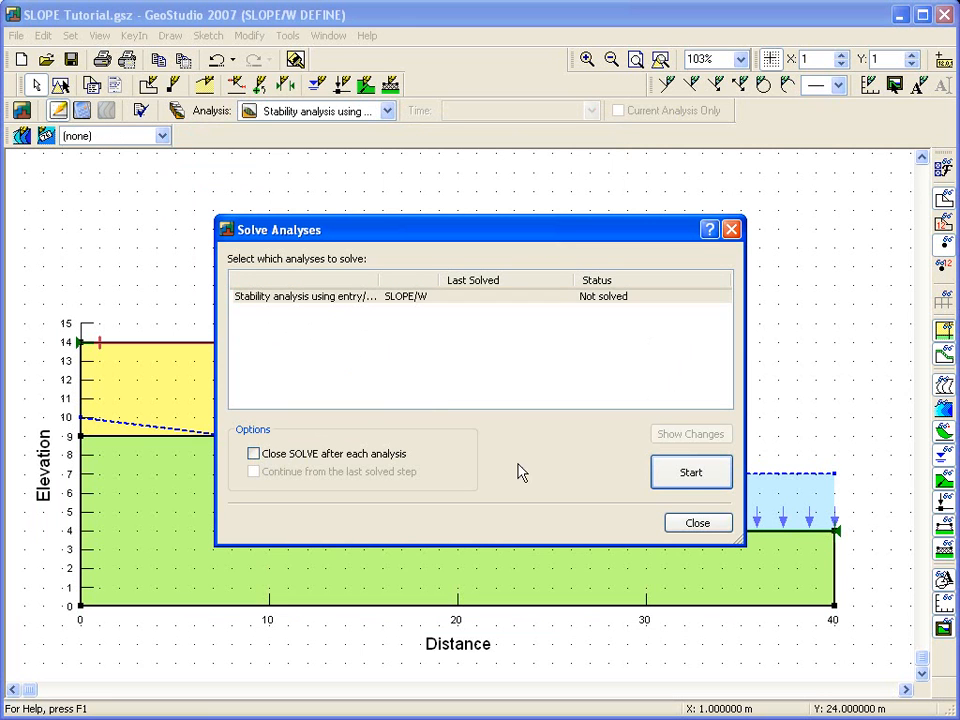
pyautogui.click(686, 472)
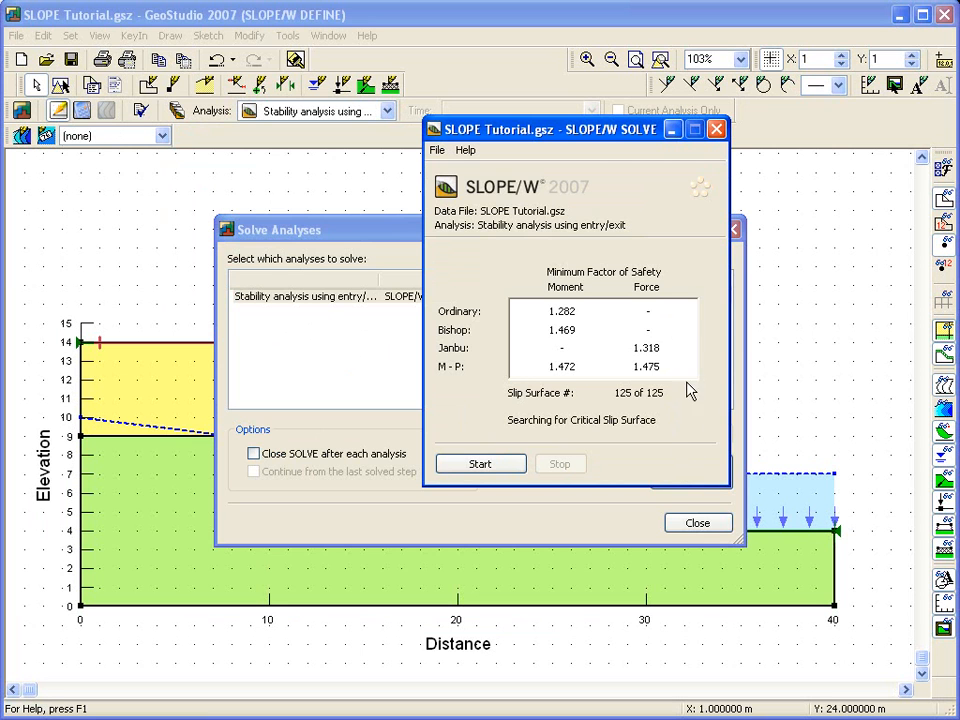
pyautogui.click(698, 526)
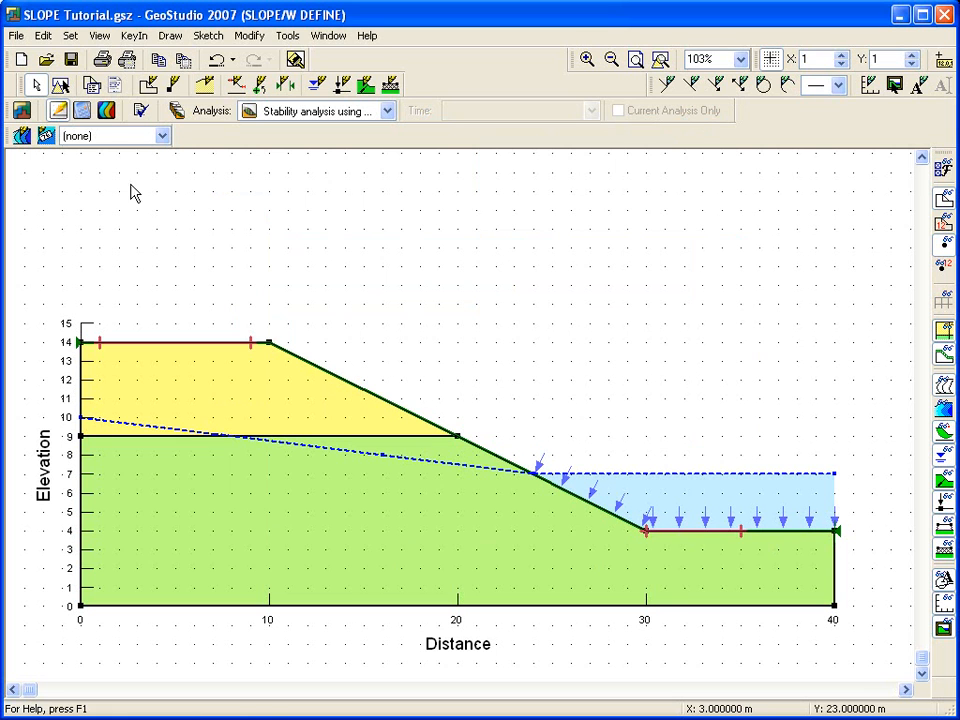
# Step: Open the results view and browse the trial slip surfaces in the list, ending on the critical slip surface
pyautogui.click(115, 114)
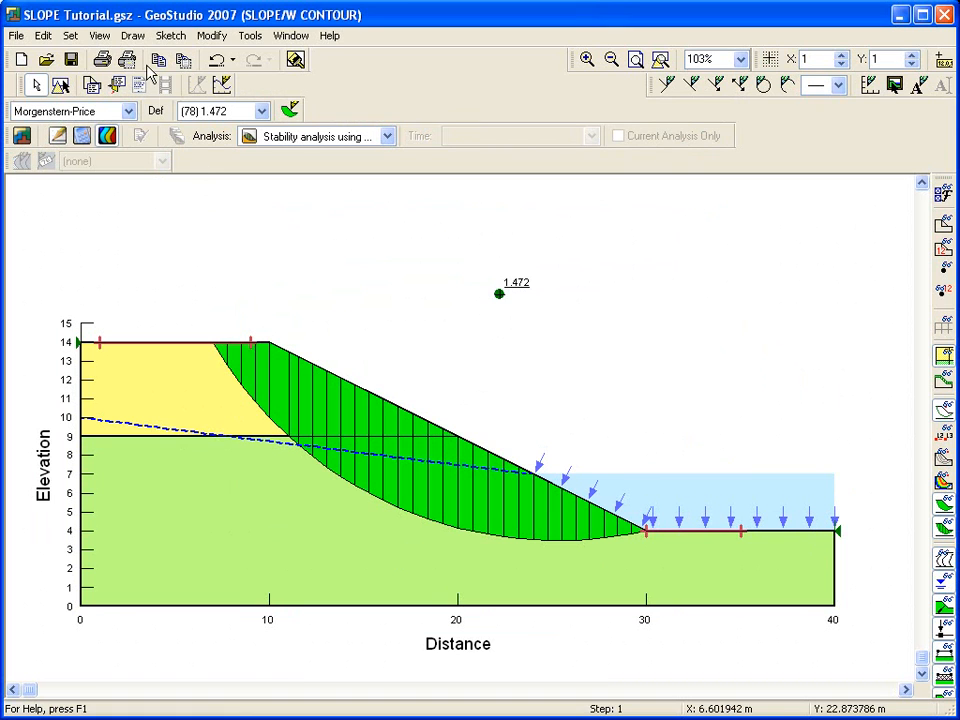
pyautogui.click(133, 36)
pyautogui.click(176, 103)
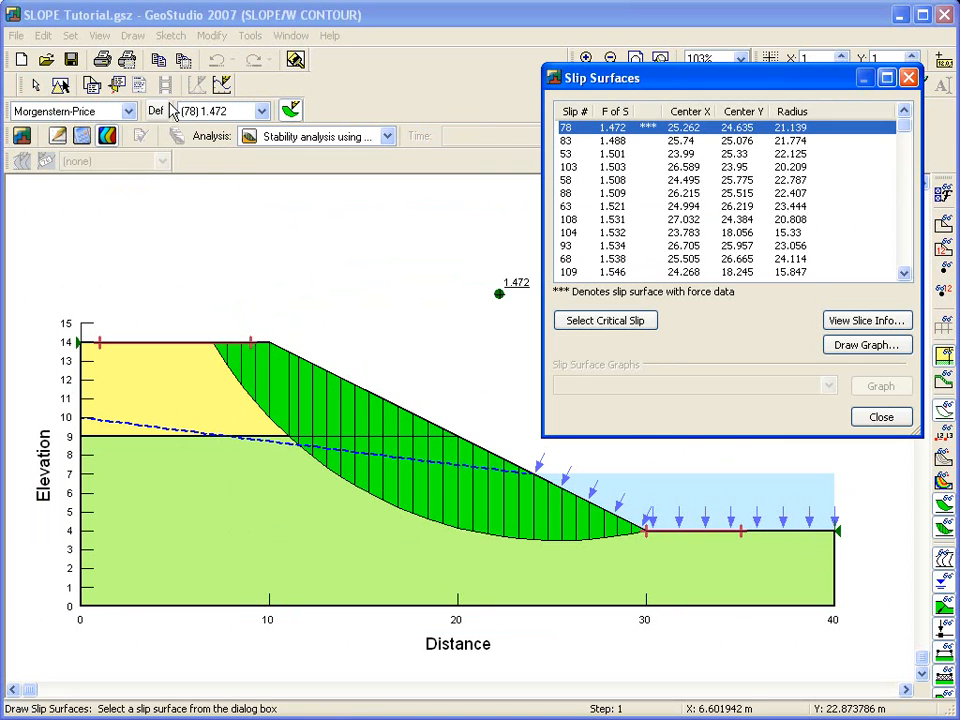
pyautogui.moveTo(663, 86); pyautogui.dragTo(680, 62)
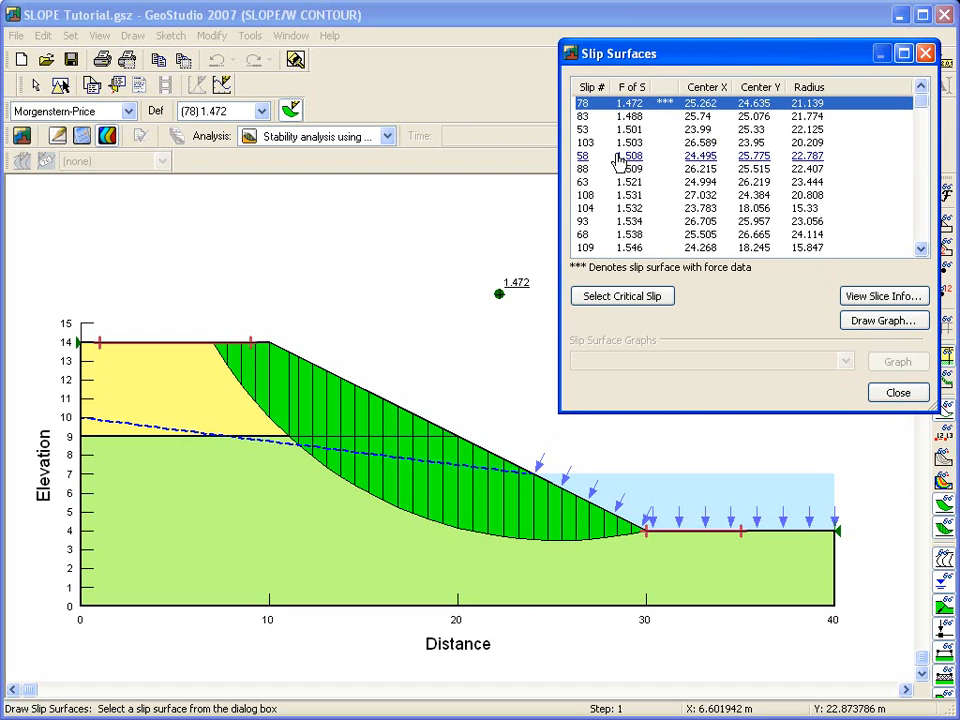
pyautogui.click(620, 163)
pyautogui.click(620, 195)
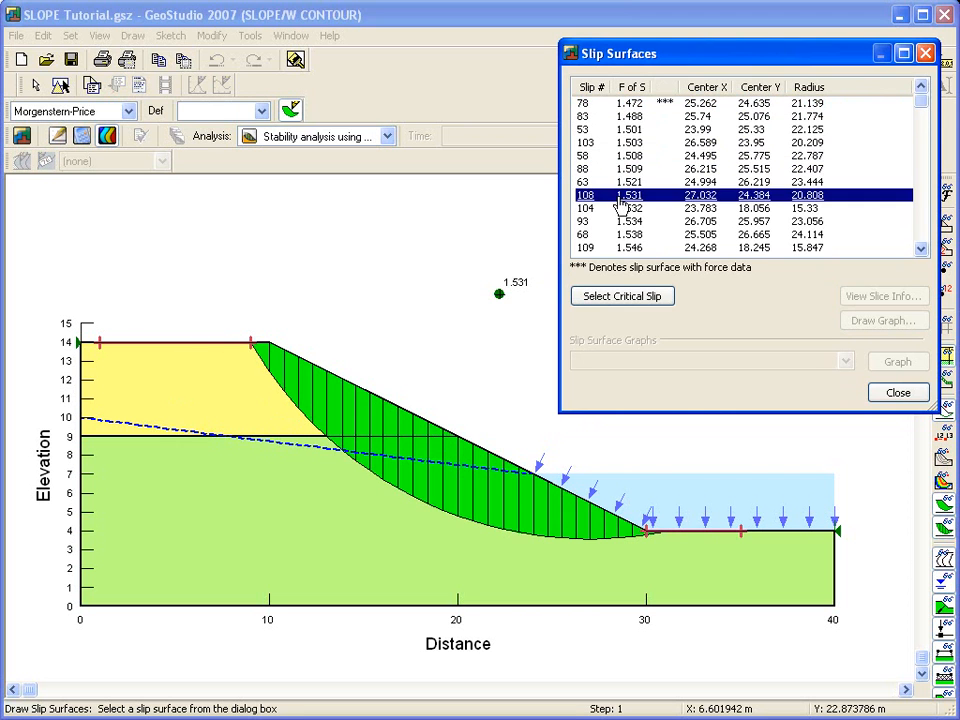
pyautogui.click(622, 238)
pyautogui.scroll(-5, 622, 232)
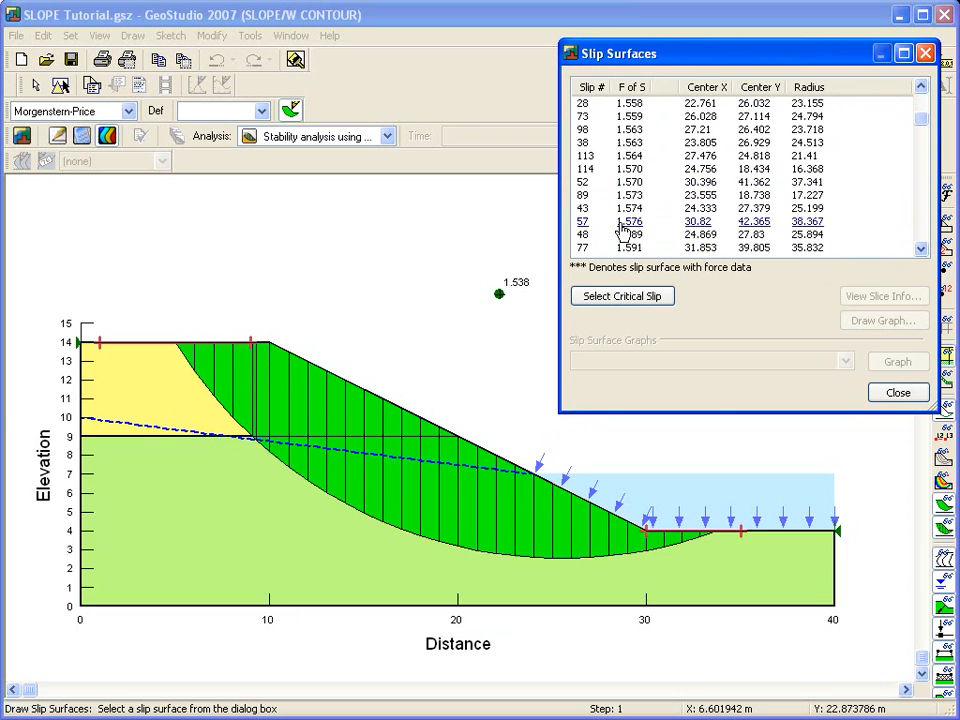
pyautogui.click(621, 224)
pyautogui.scroll(-4, 622, 228)
pyautogui.click(621, 224)
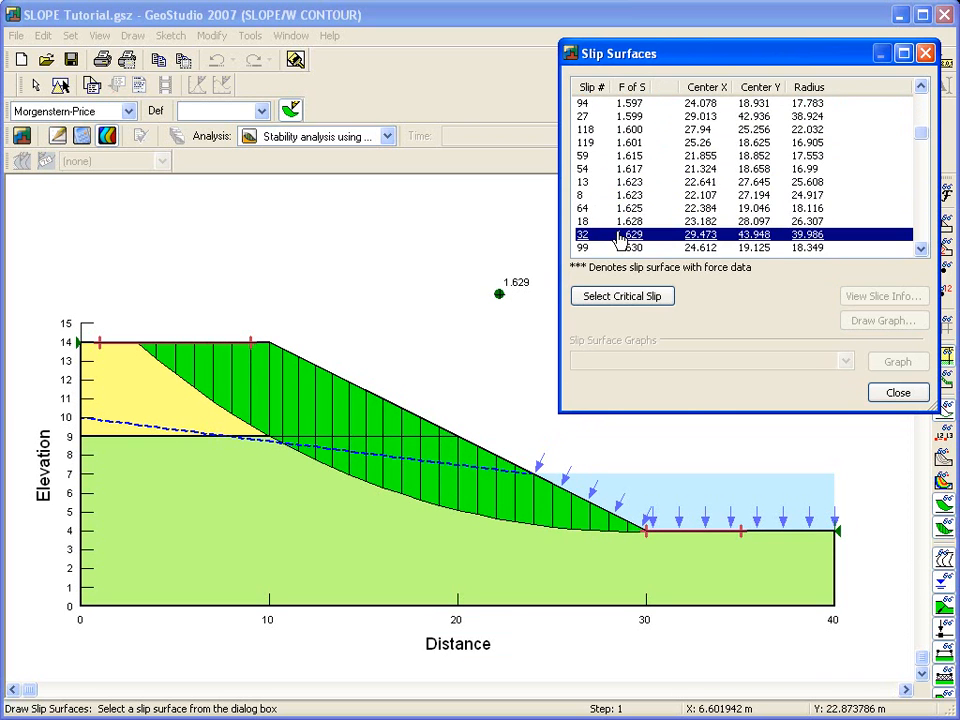
pyautogui.scroll(-3, 621, 232)
pyautogui.click(621, 237)
pyautogui.click(626, 183)
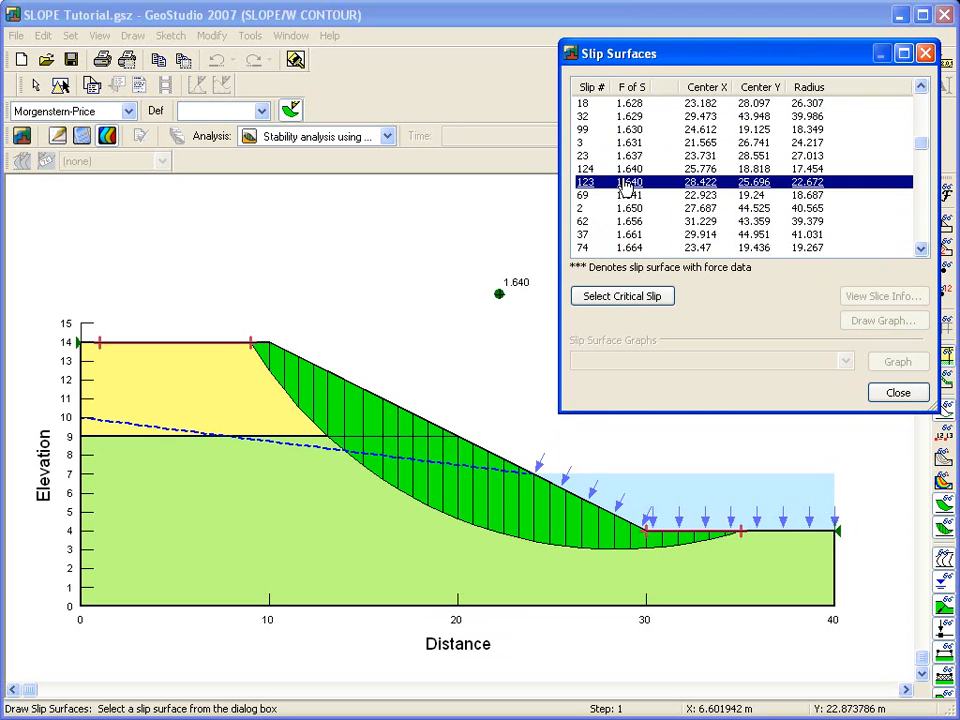
pyautogui.click(617, 300)
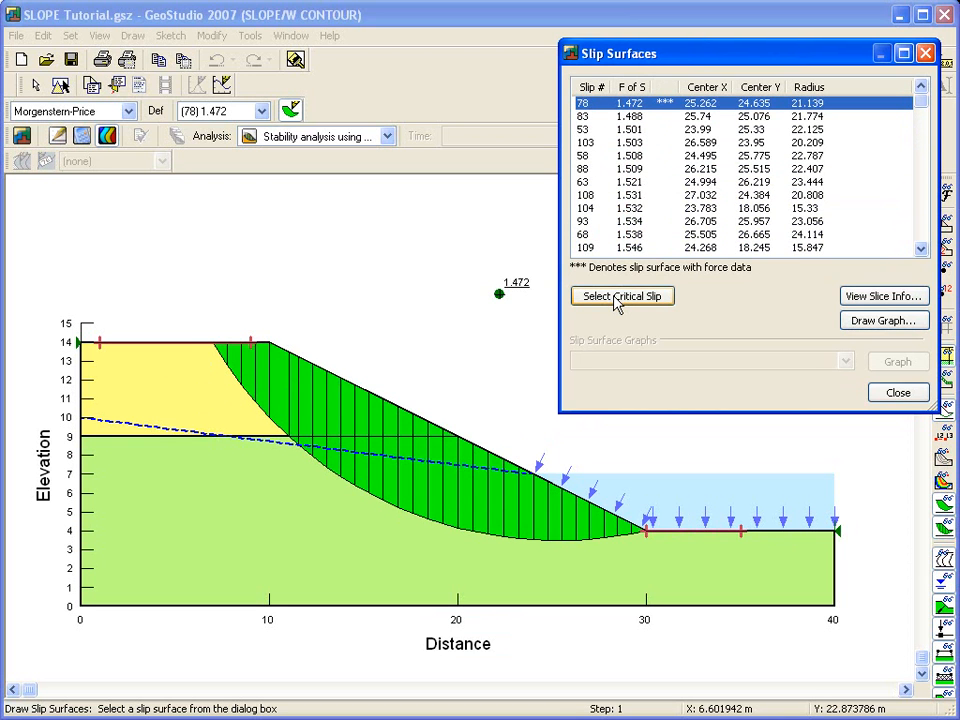
# Step: Examine the free body diagram and force polygon for several slices of the critical slip surface
pyautogui.click(873, 300)
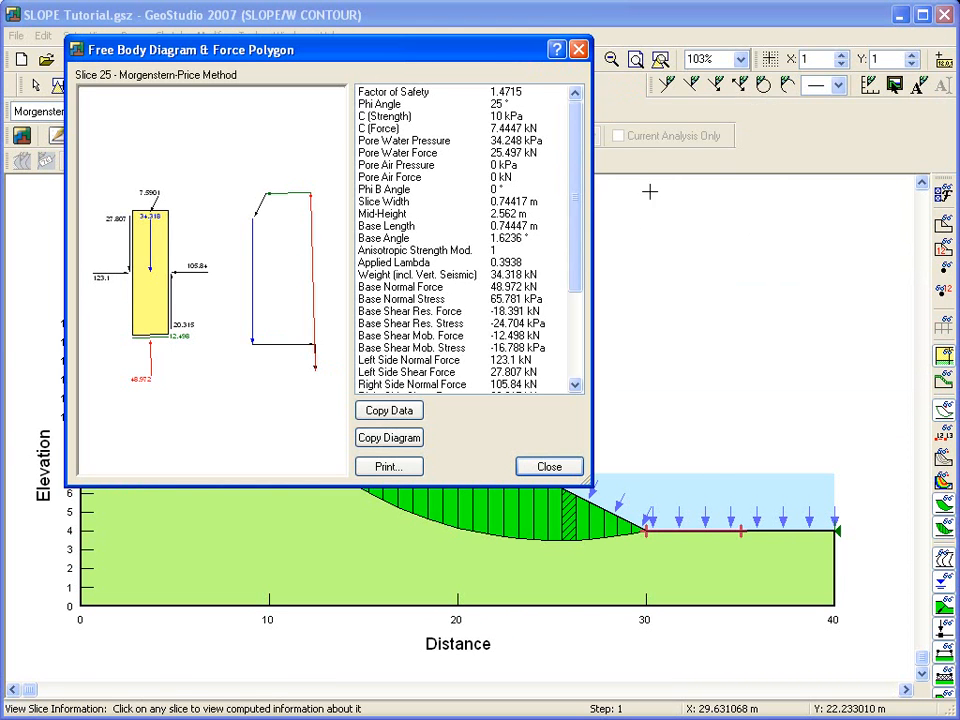
pyautogui.moveTo(440, 52); pyautogui.dragTo(397, 22)
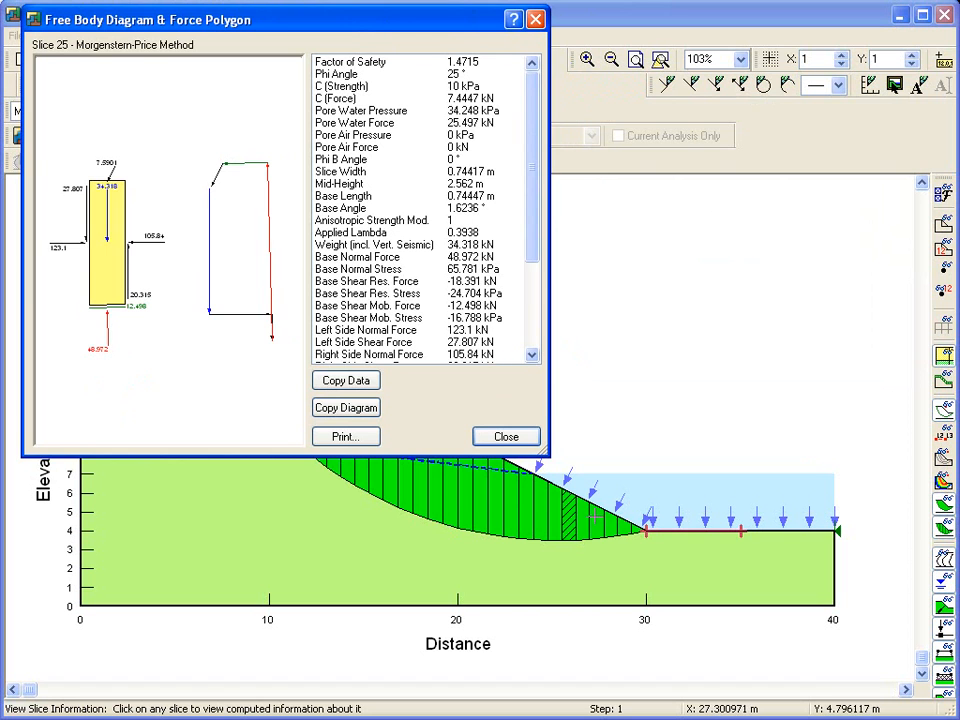
pyautogui.click(592, 529)
pyautogui.click(622, 531)
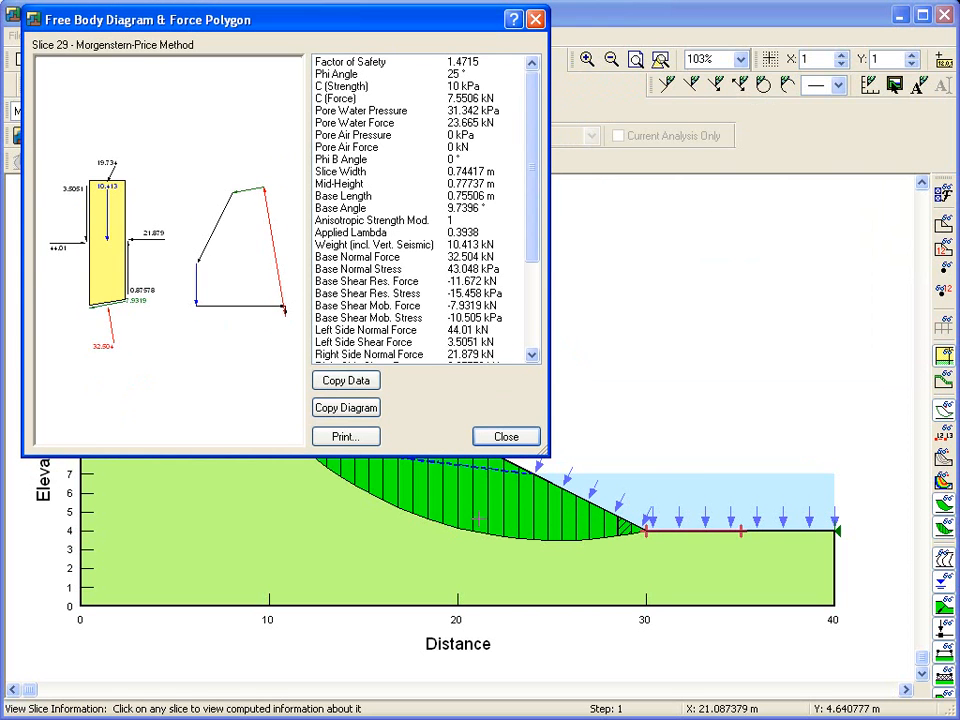
pyautogui.click(437, 510)
pyautogui.moveTo(253, 19); pyautogui.dragTo(567, 74)
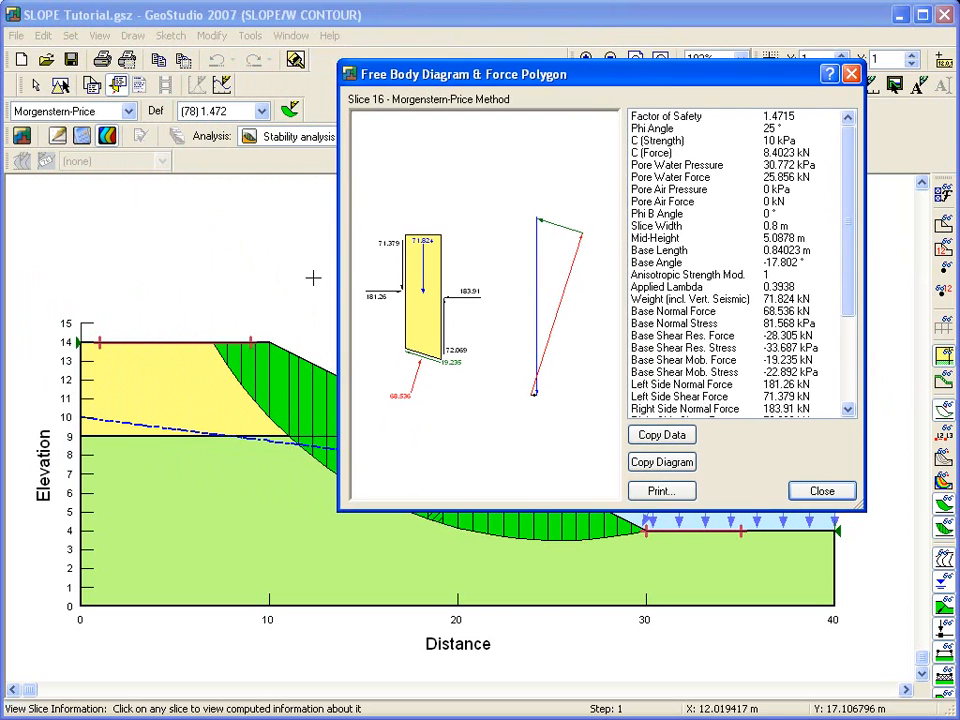
pyautogui.click(238, 362)
pyautogui.click(272, 378)
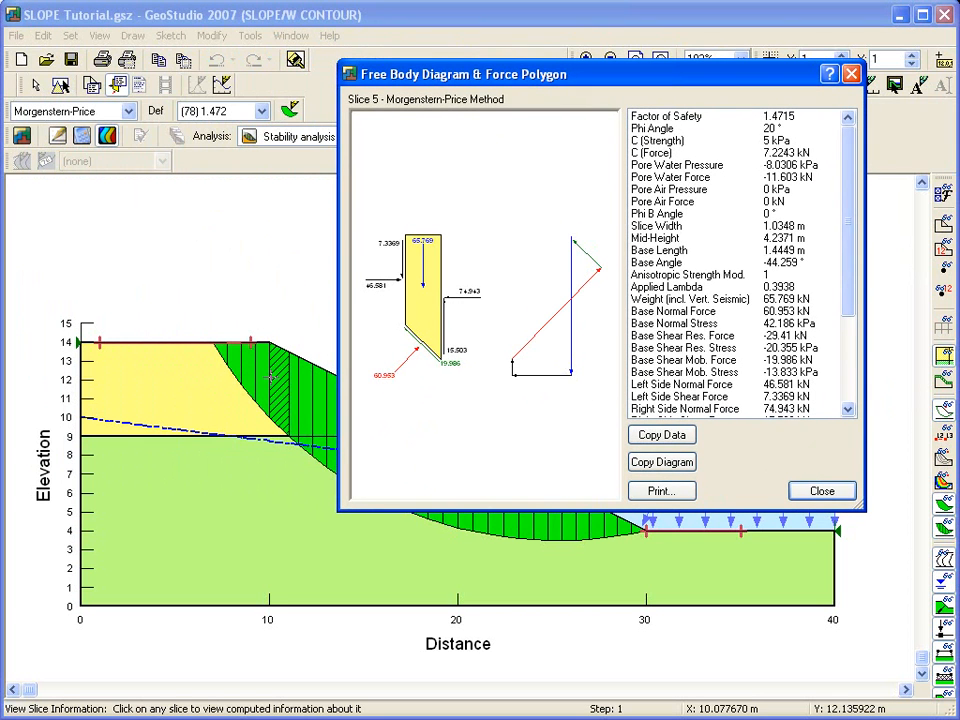
pyautogui.moveTo(852, 292); pyautogui.dragTo(846, 264)
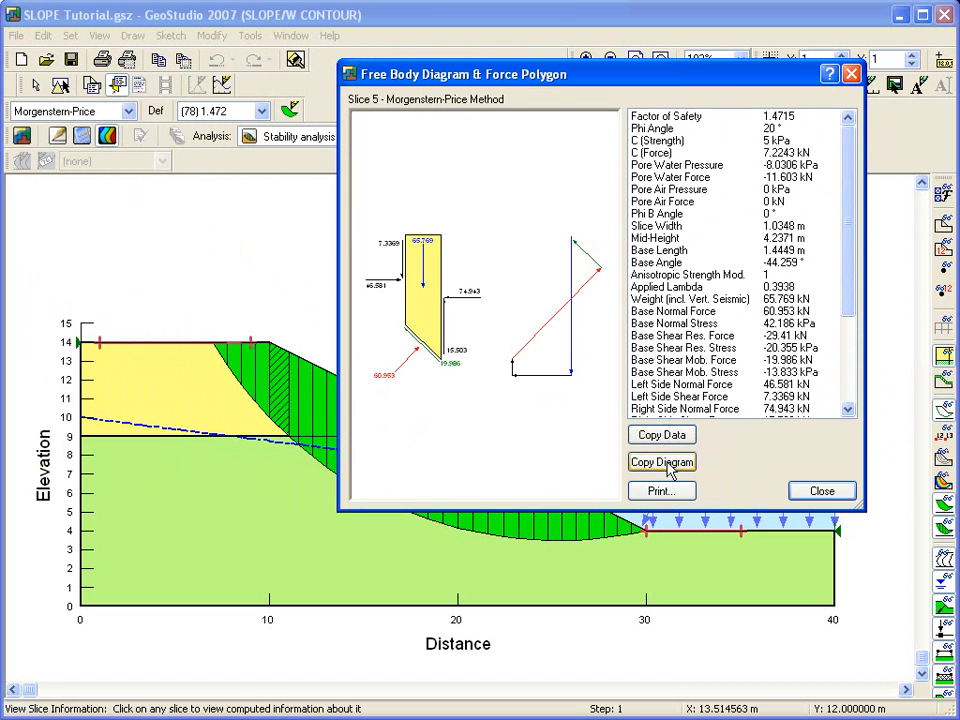
pyautogui.click(822, 489)
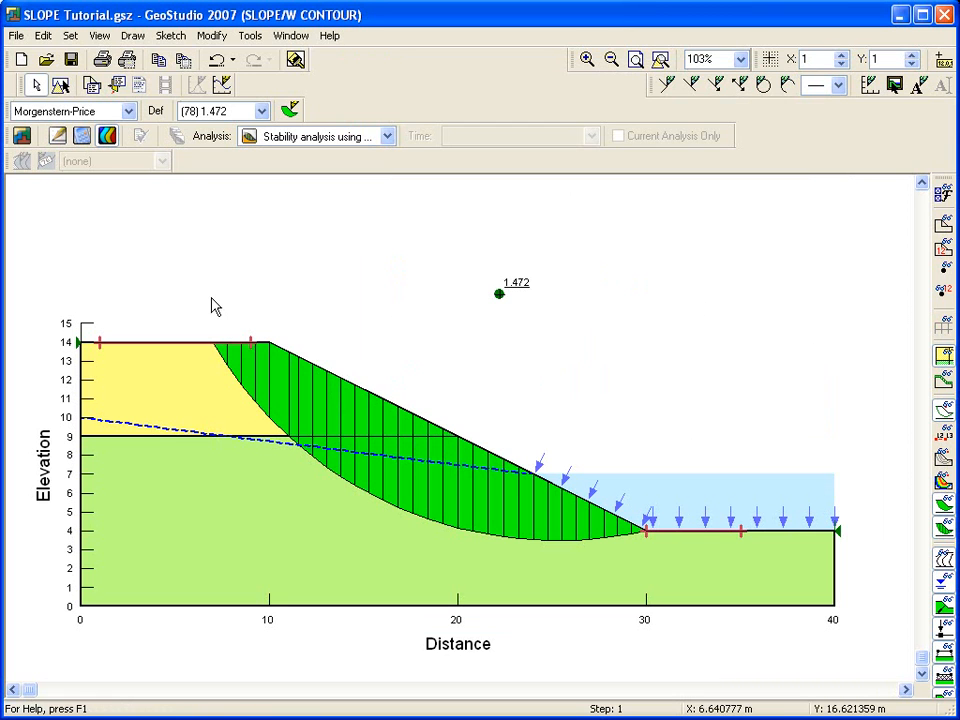
# Step: Display the critical slip surface for the Ordinary, Bishop and Janbu methods, returning to Morgenstern-Price
pyautogui.click(129, 112)
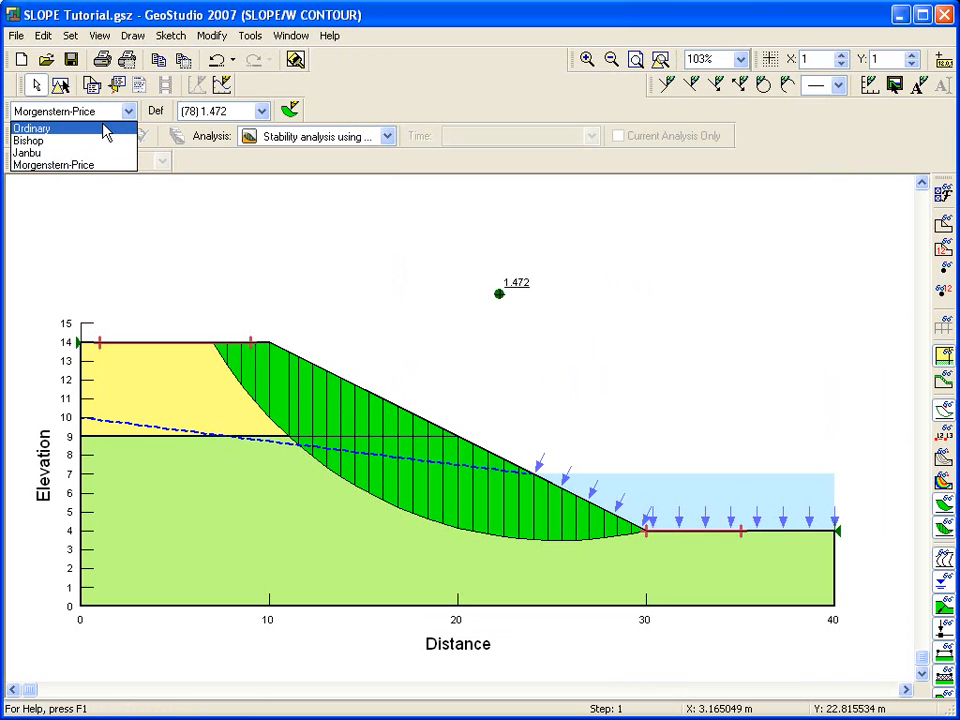
pyautogui.click(106, 130)
pyautogui.click(129, 114)
pyautogui.click(110, 142)
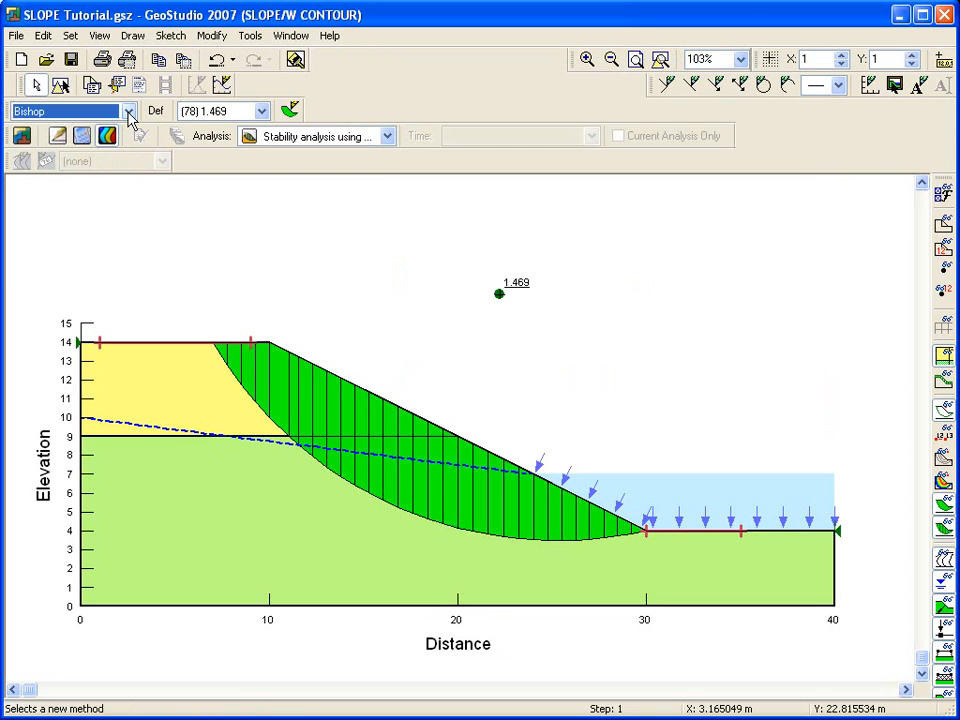
pyautogui.click(129, 114)
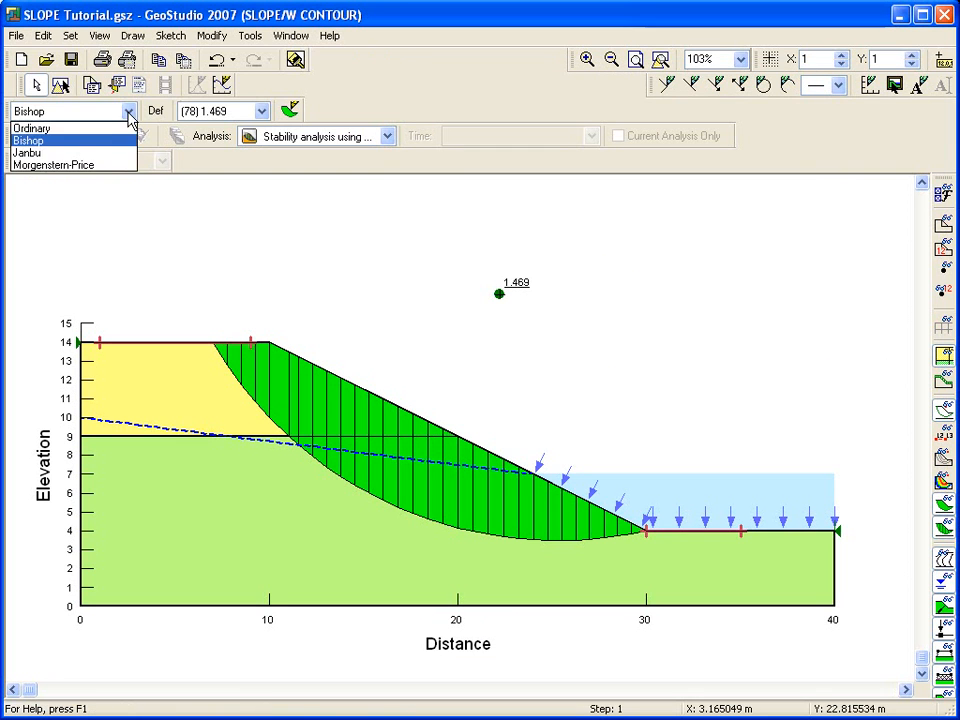
pyautogui.click(110, 166)
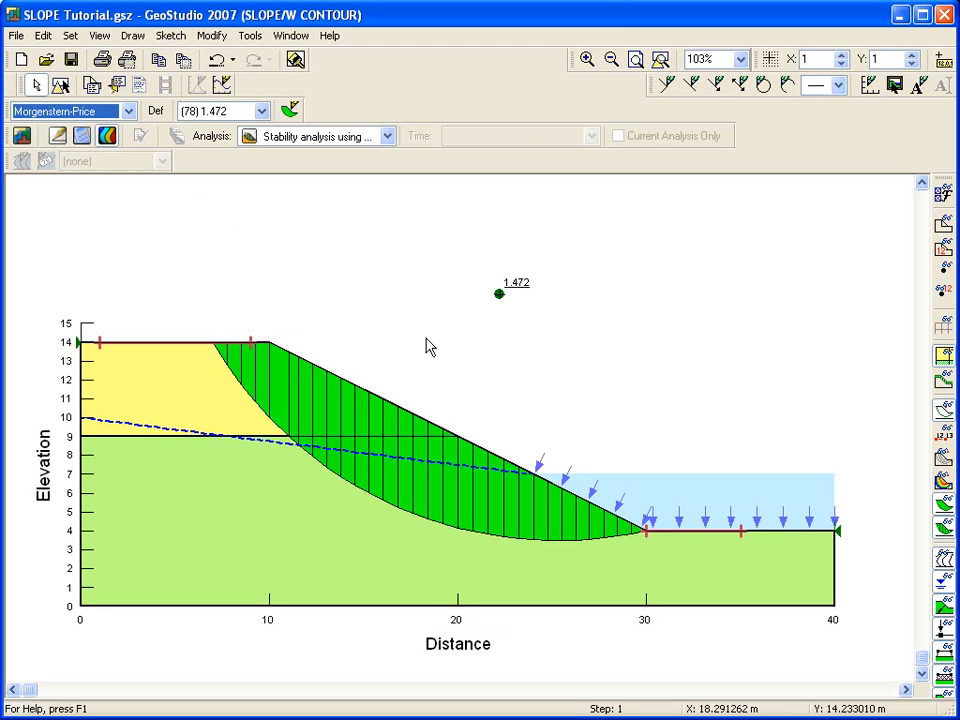
# Step: Create a slice-data graph named Pore-water pressure plotting Pore-Water Pressure versus X, and close the graph dialog
pyautogui.click(140, 38)
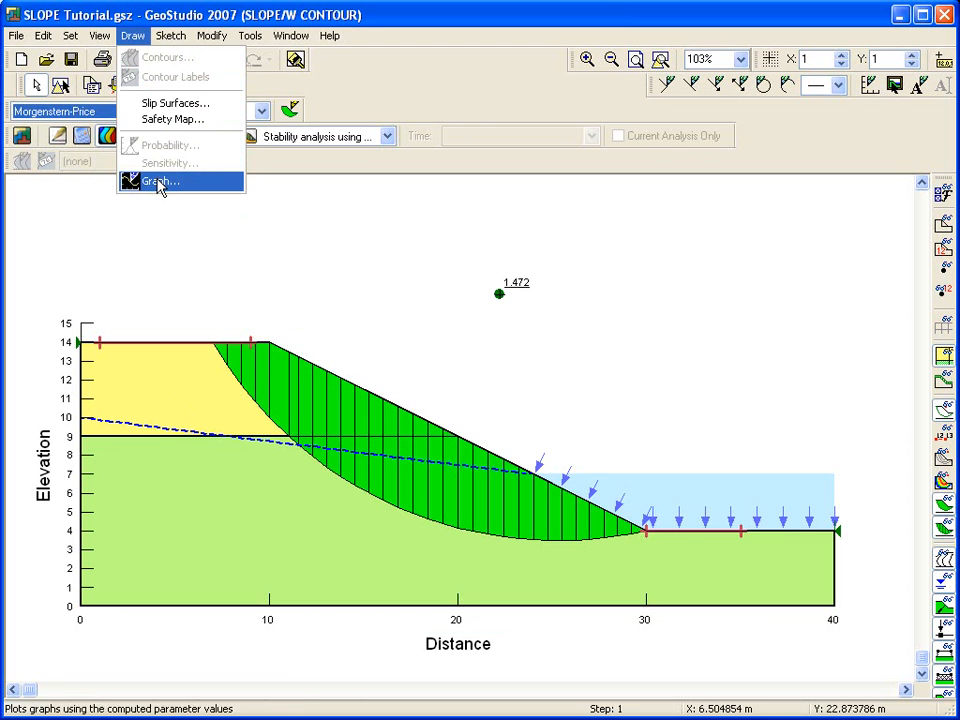
pyautogui.click(128, 180)
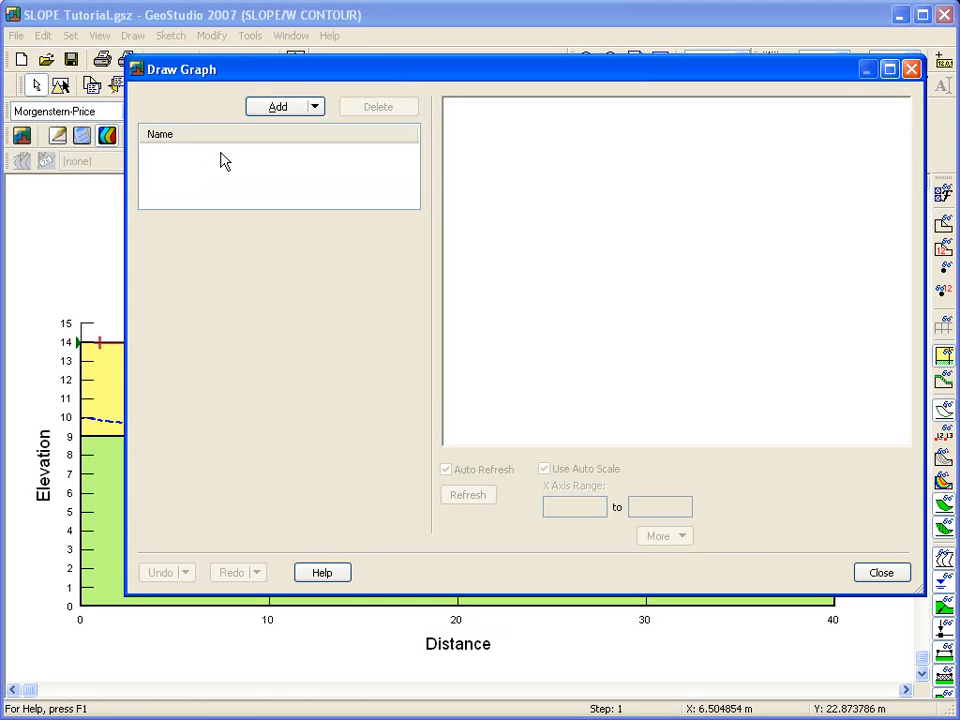
pyautogui.click(289, 112)
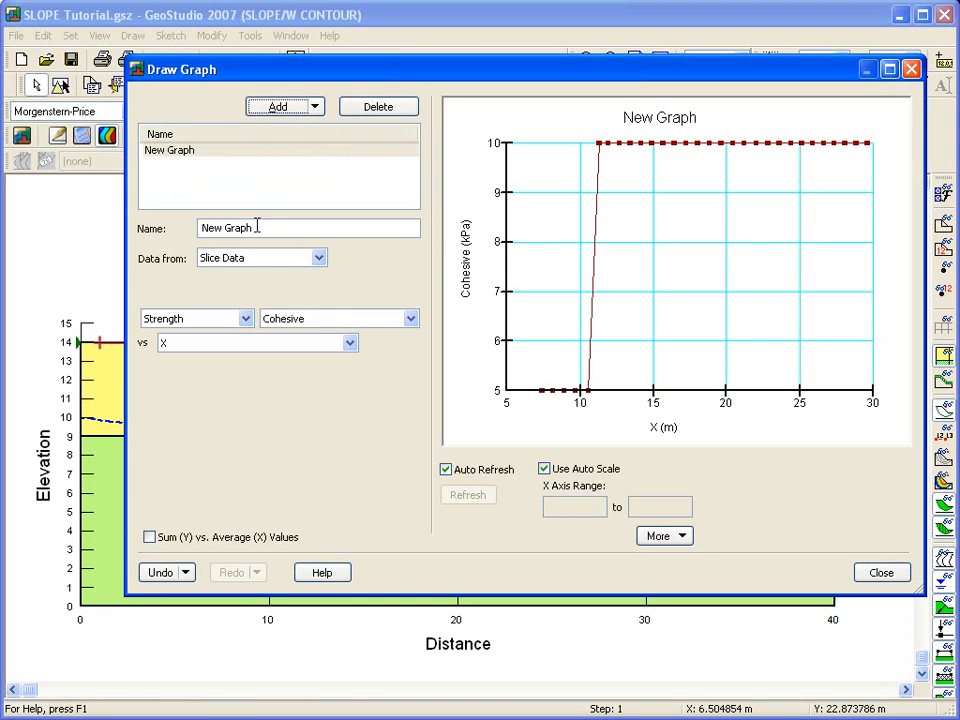
pyautogui.moveTo(257, 226); pyautogui.dragTo(184, 242)
pyautogui.write('Pore-water pressure')
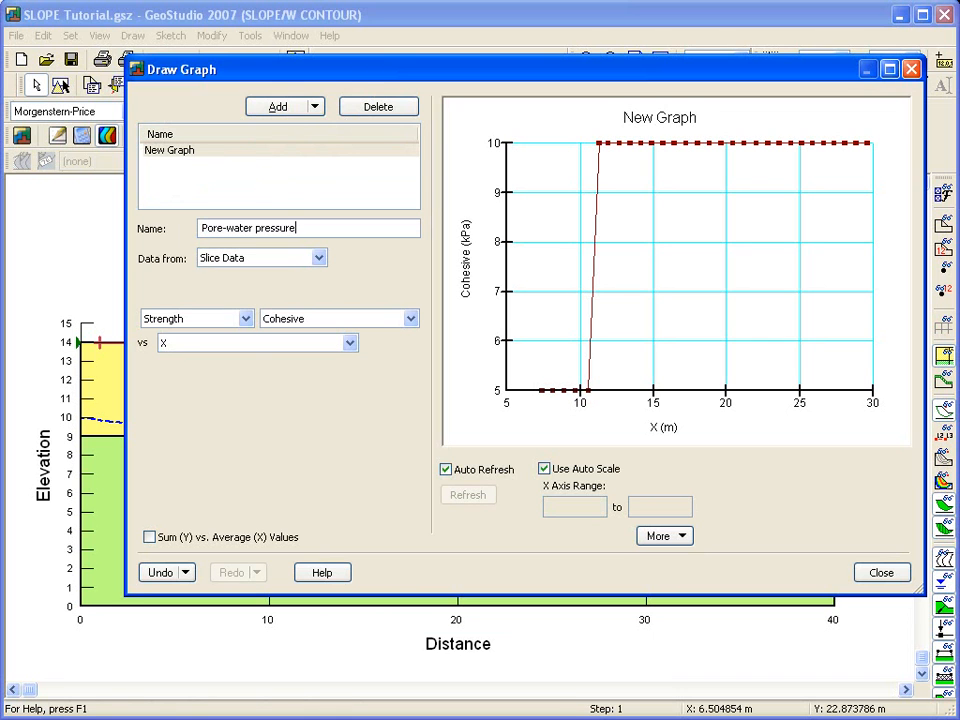
pyautogui.click(212, 322)
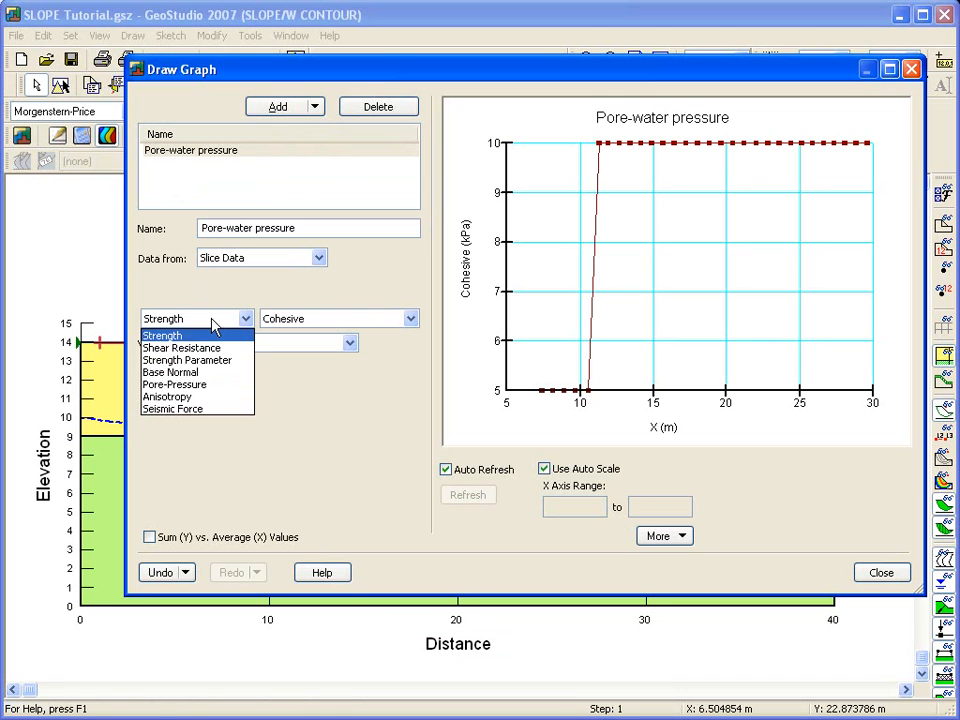
pyautogui.click(208, 385)
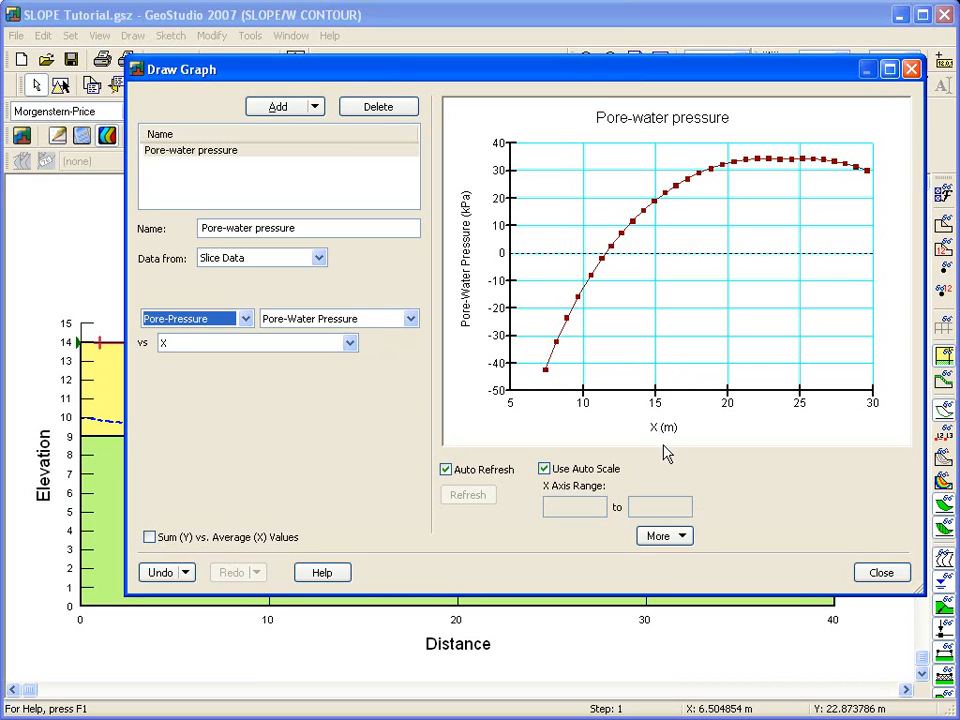
pyautogui.click(683, 537)
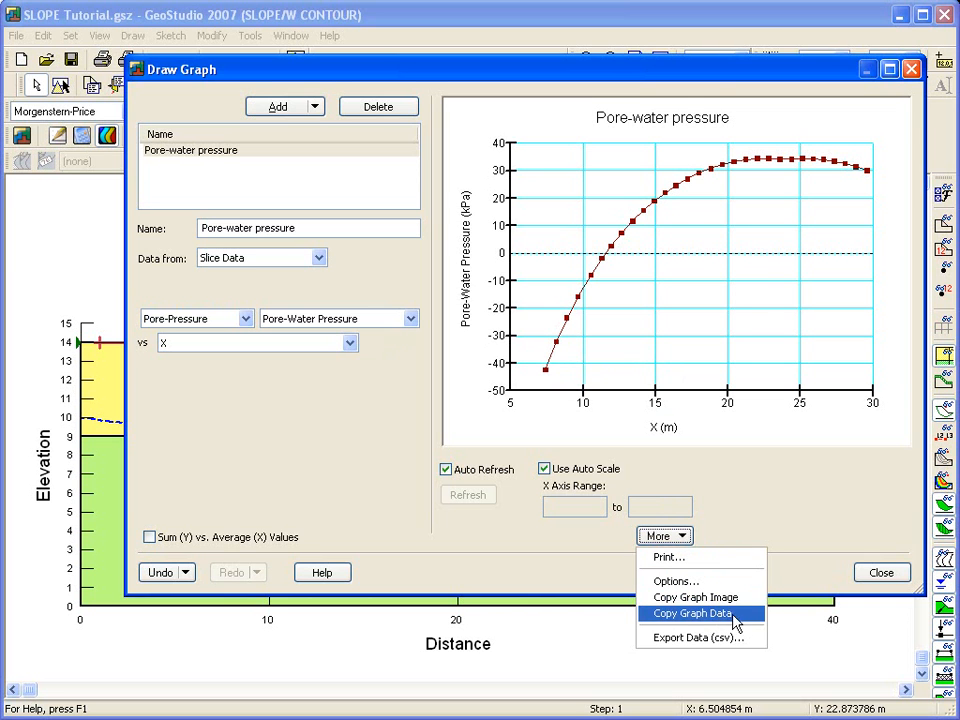
pyautogui.click(882, 574)
pyautogui.click(883, 575)
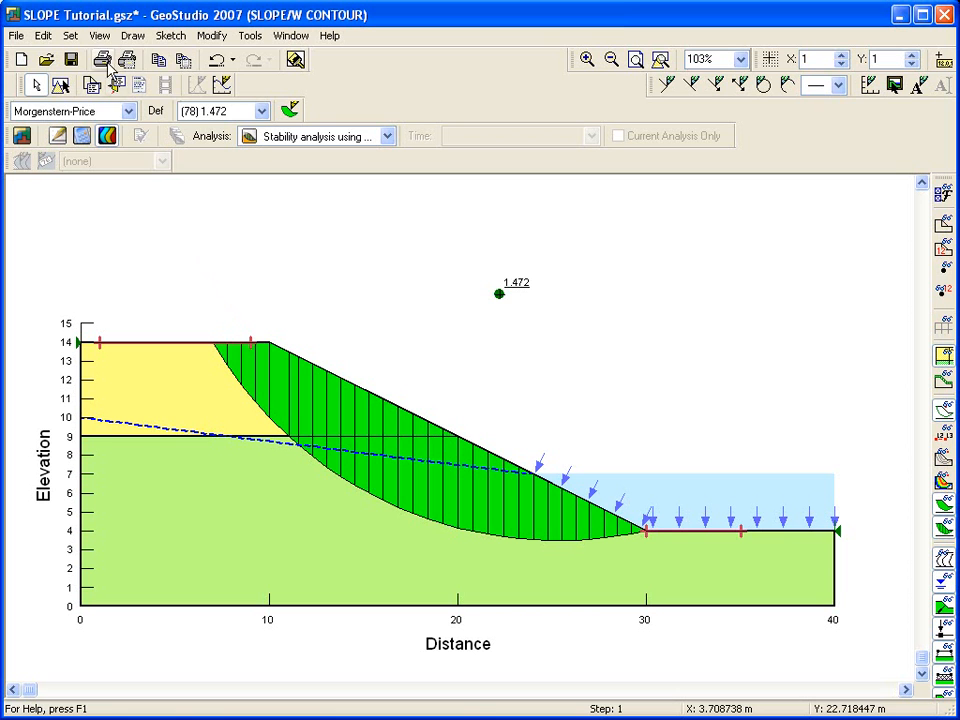
# Step: Turn on display of multiple slip surfaces and set the number shown to 10
pyautogui.click(103, 38)
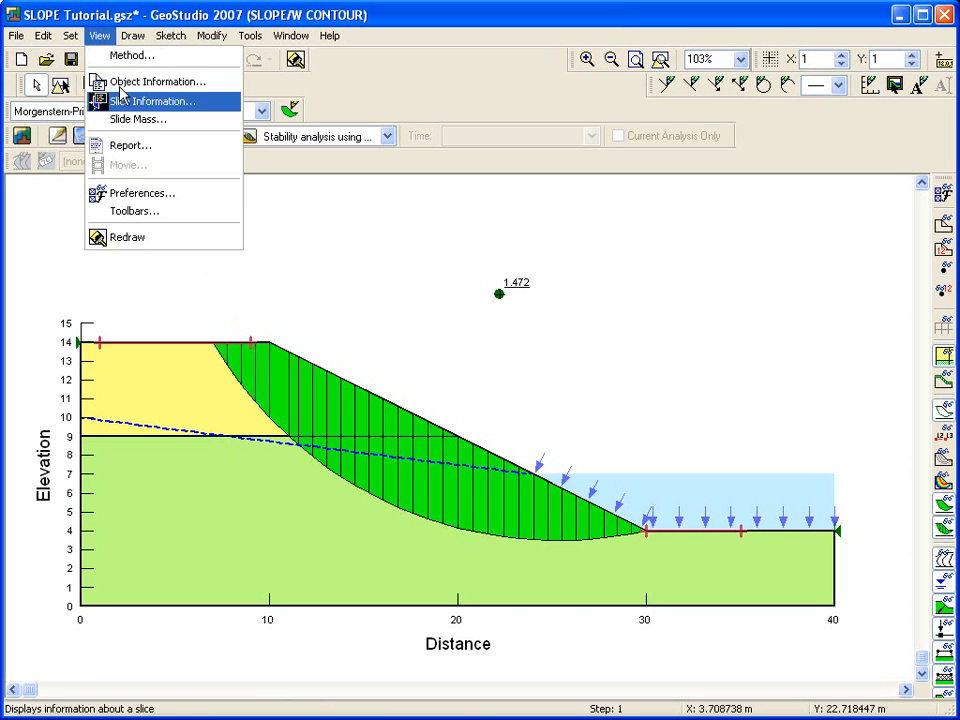
pyautogui.click(163, 196)
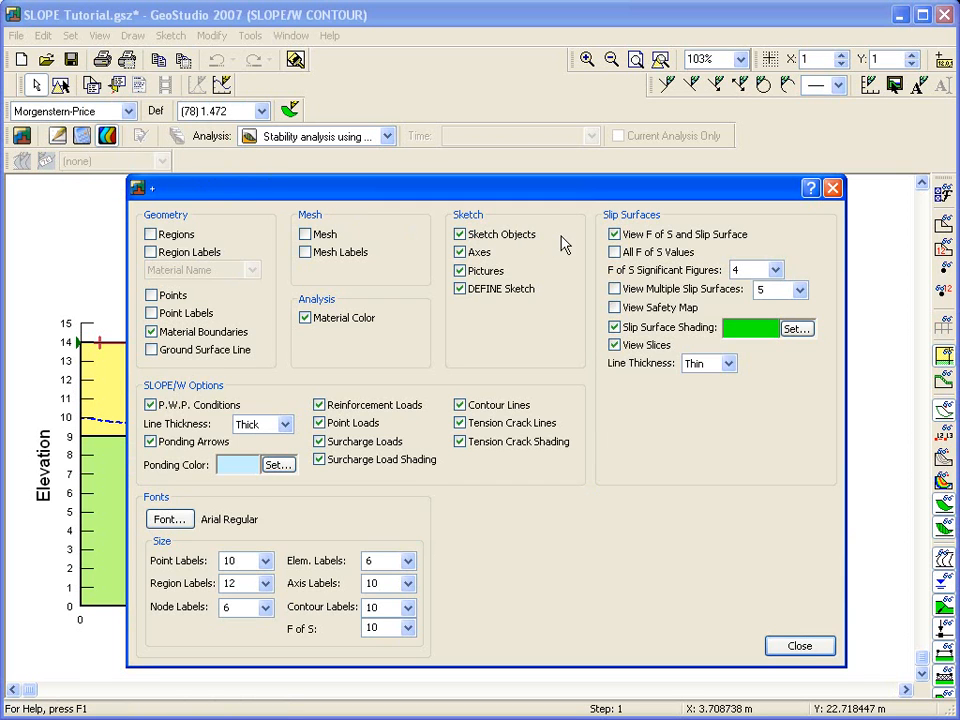
pyautogui.click(615, 290)
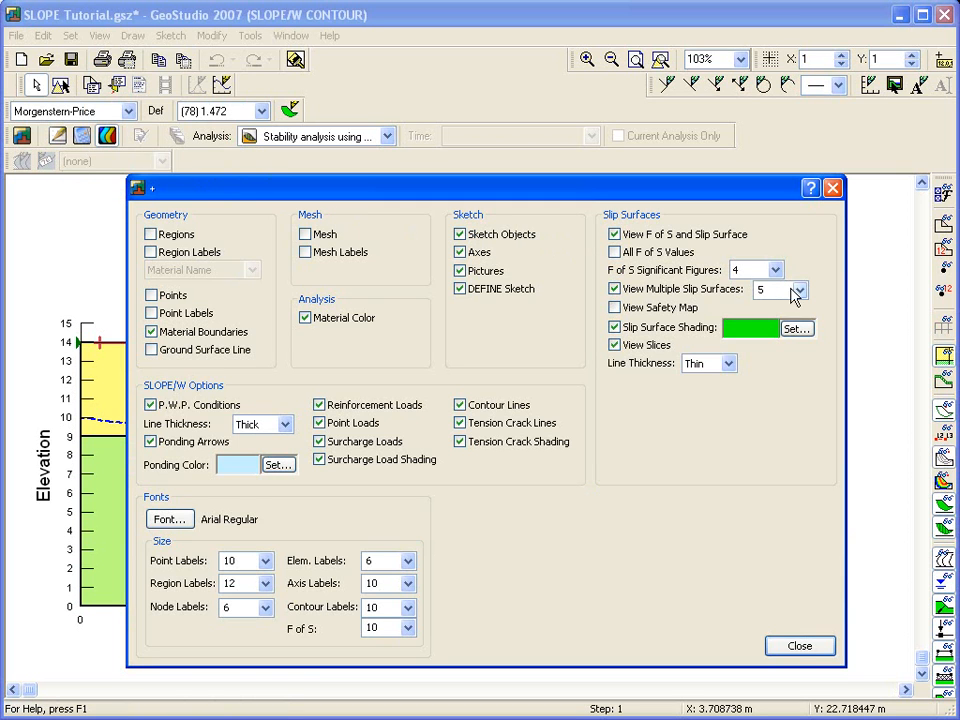
pyautogui.doubleClick(783, 289)
pyautogui.write('10')
pyautogui.click(799, 646)
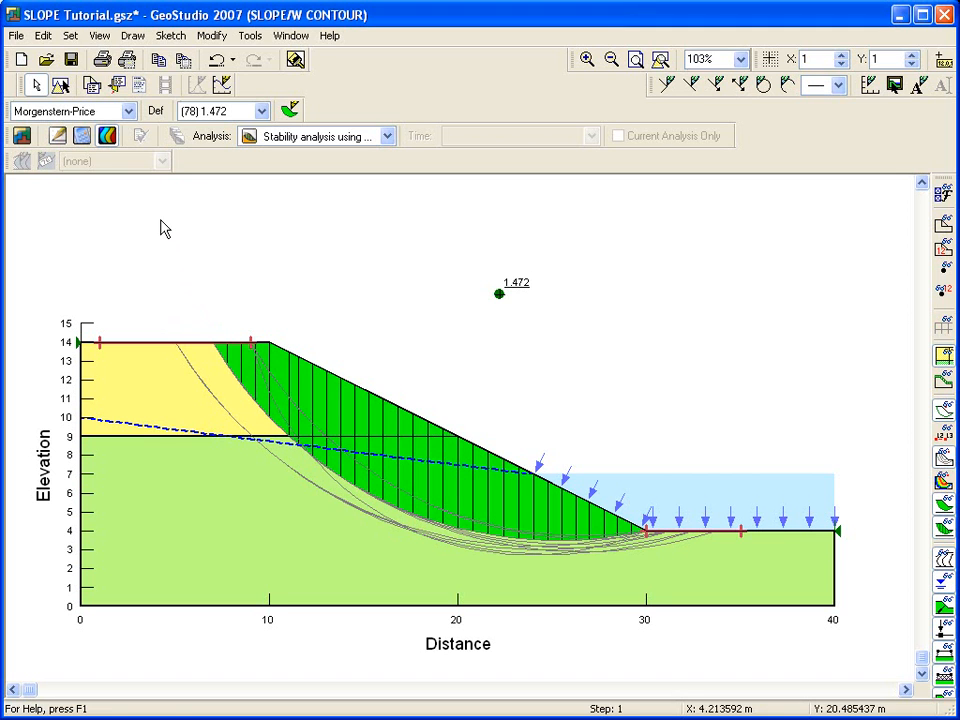
# Step: Draw a safety map of the trial slip surfaces with Wide Rainbow shading, then turn off the slip surface shading
pyautogui.click(134, 37)
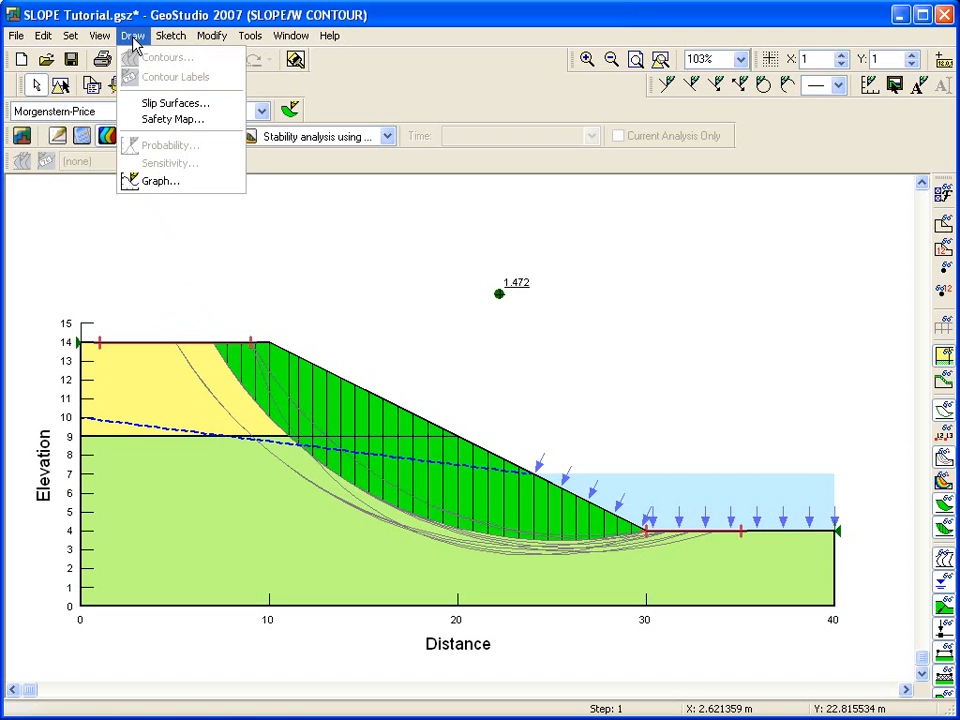
pyautogui.click(186, 120)
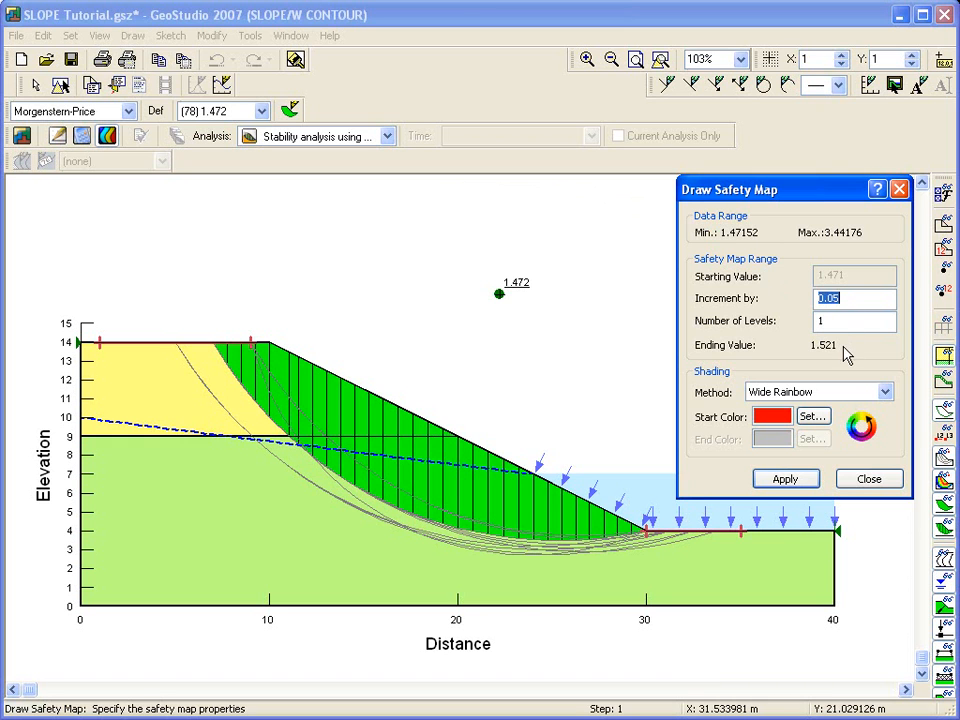
pyautogui.click(795, 481)
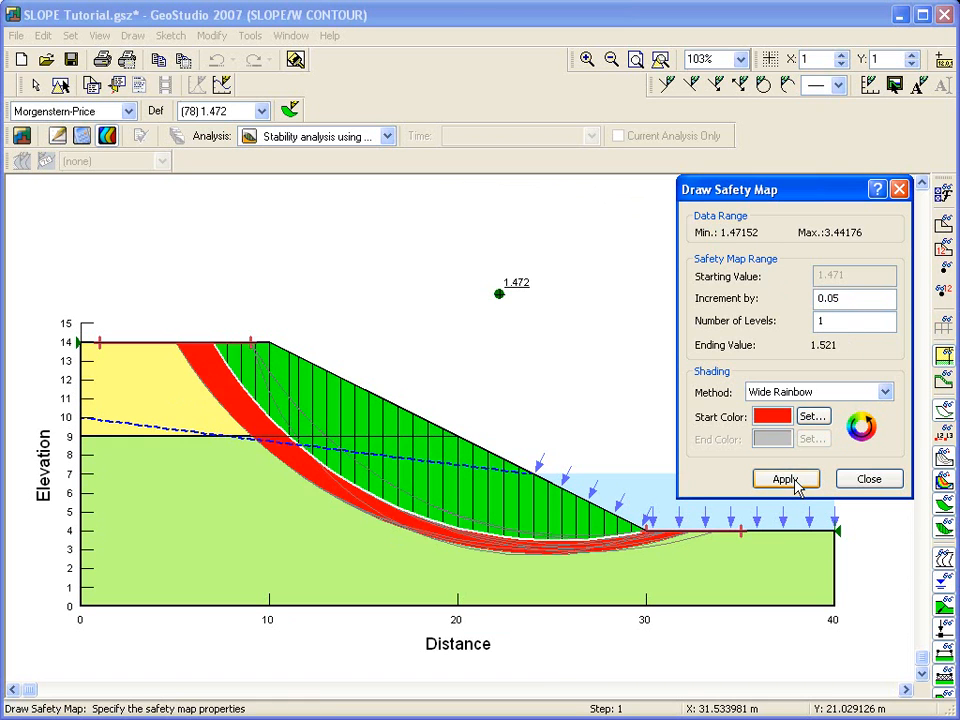
pyautogui.click(867, 480)
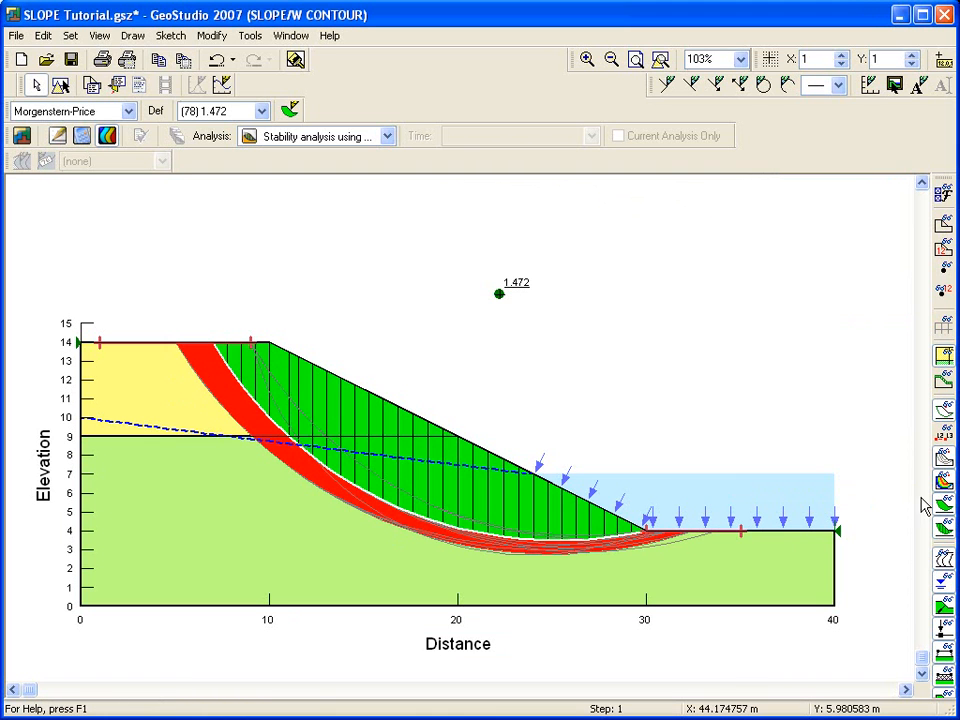
pyautogui.click(943, 508)
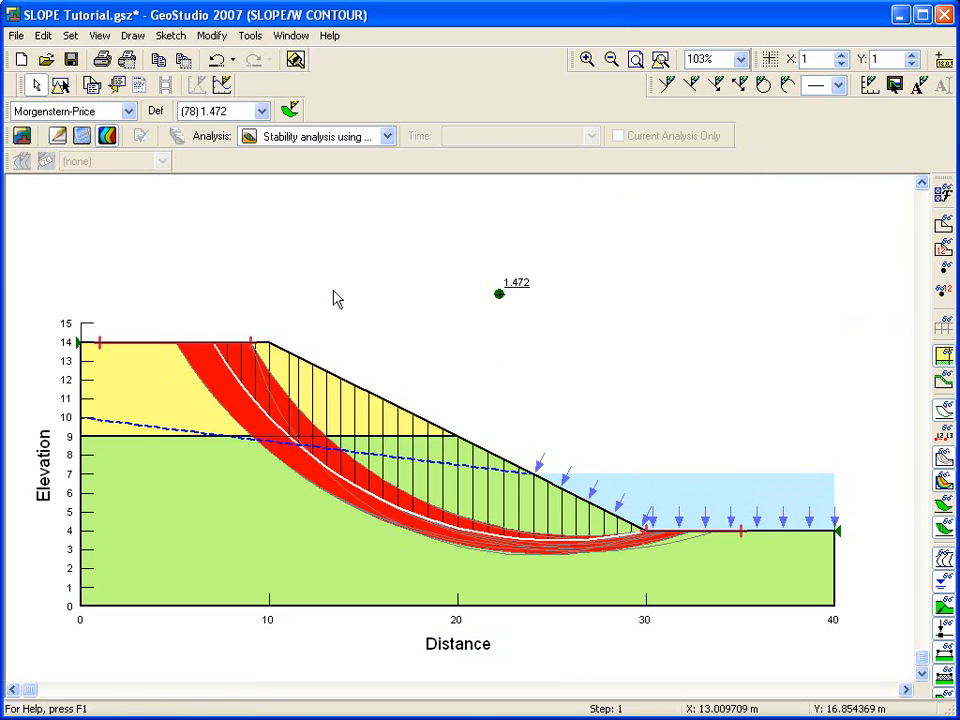
# Step: Generate the analysis report as SLOPE Tutorial.html, scroll through its settings and materials in Word, and close it
pyautogui.click(102, 37)
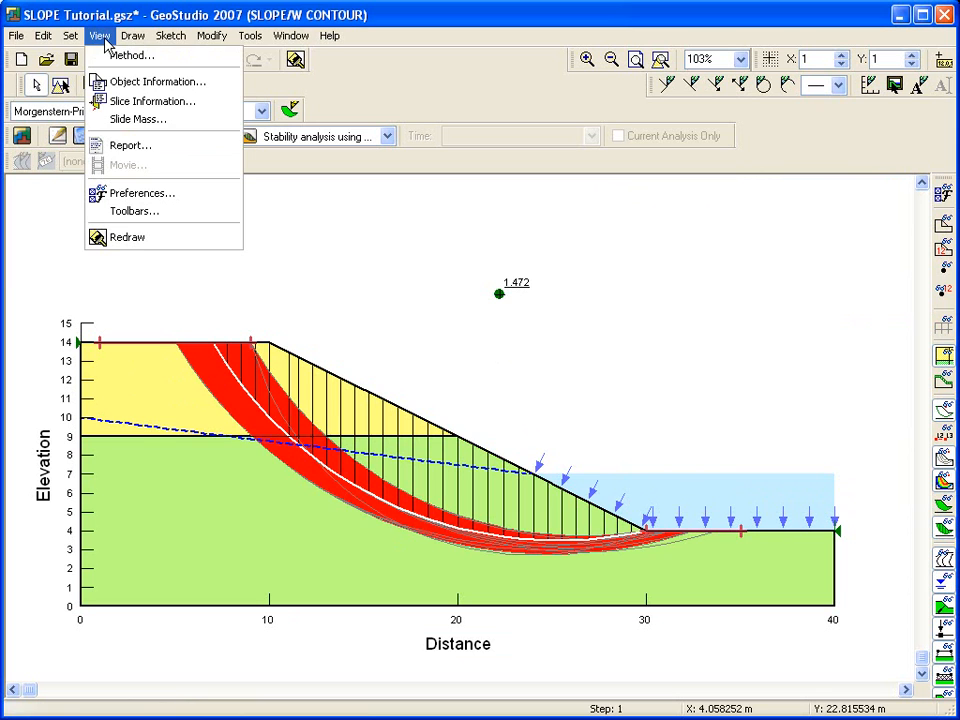
pyautogui.click(150, 147)
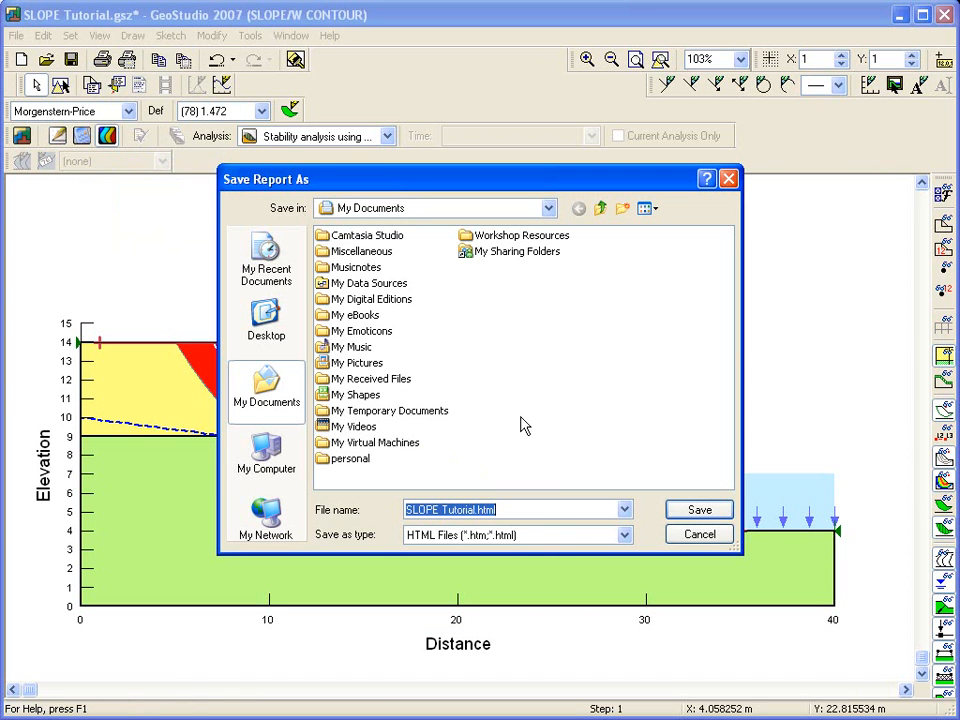
pyautogui.click(700, 510)
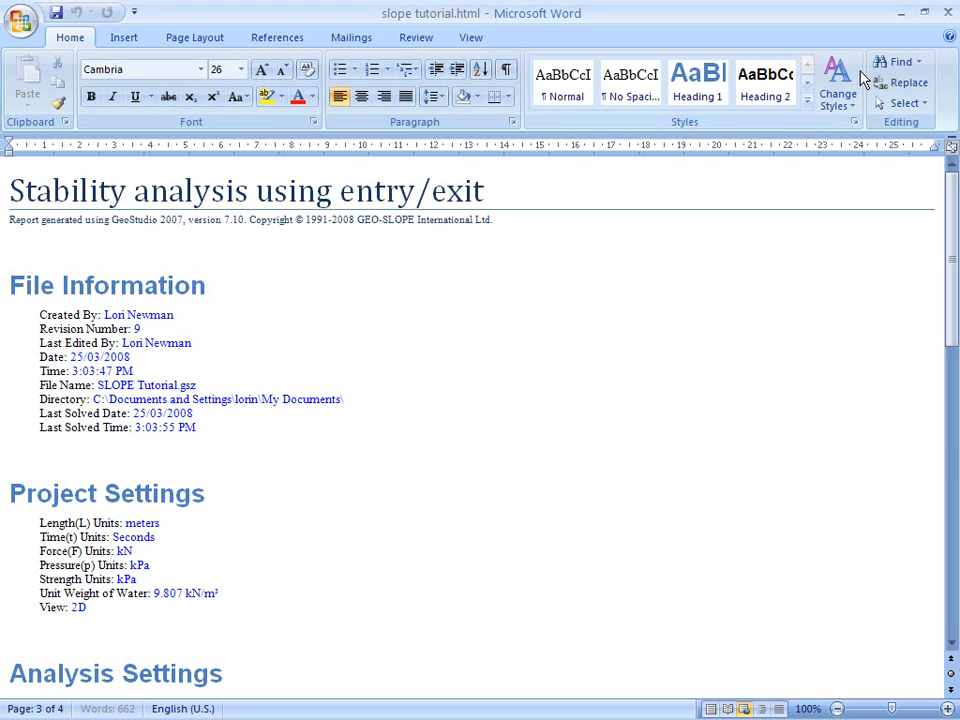
pyautogui.click(496, 192)
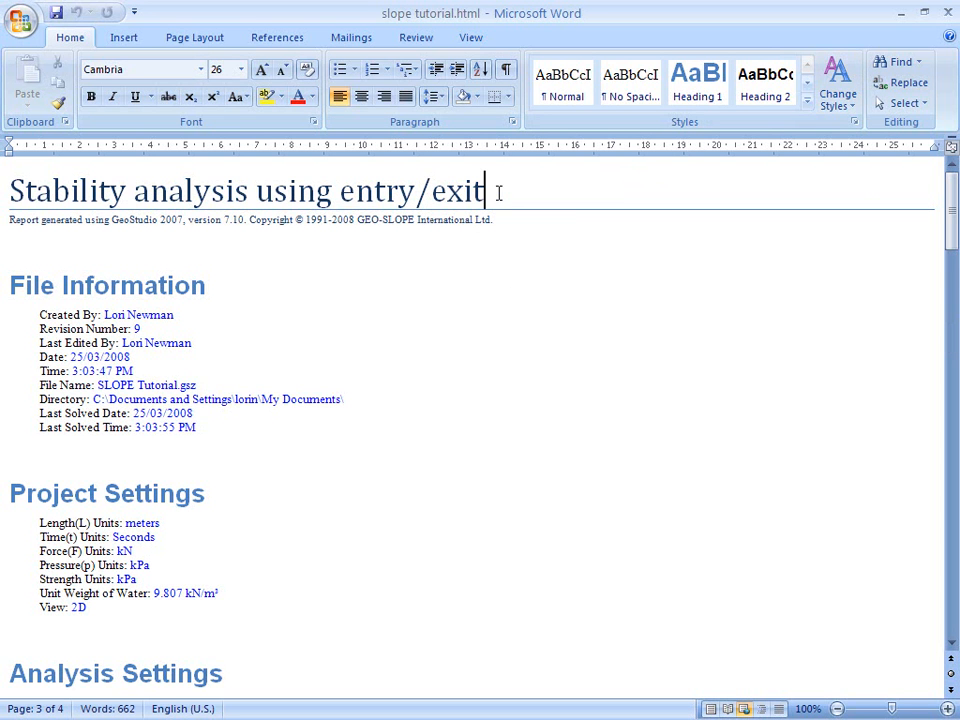
pyautogui.scroll(-12, 506, 285)
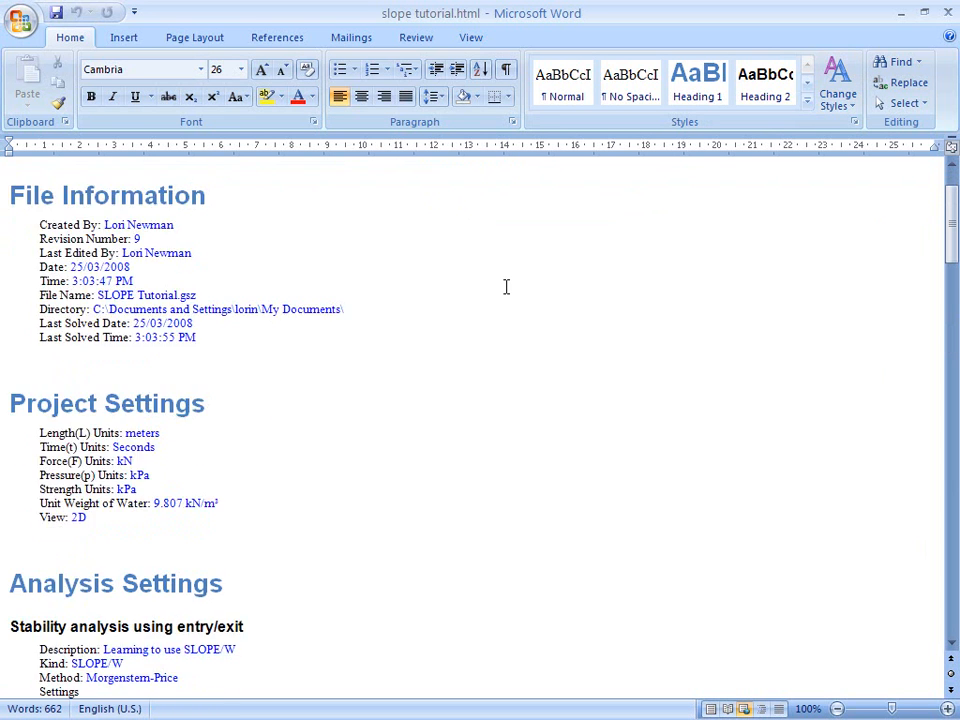
pyautogui.scroll(-10, 506, 287)
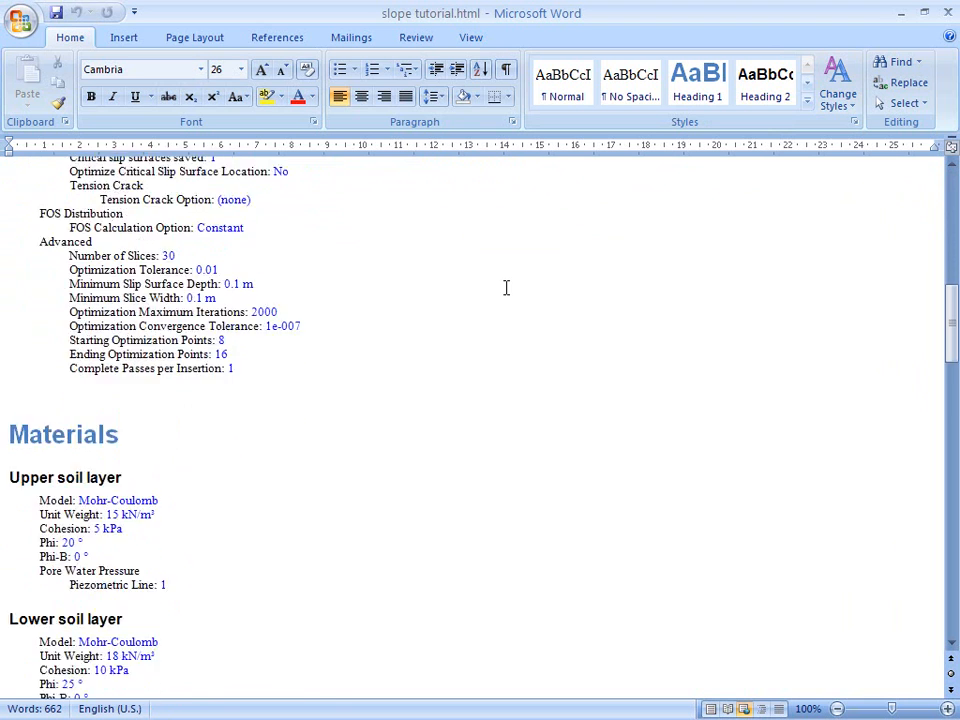
pyautogui.scroll(12, 506, 287)
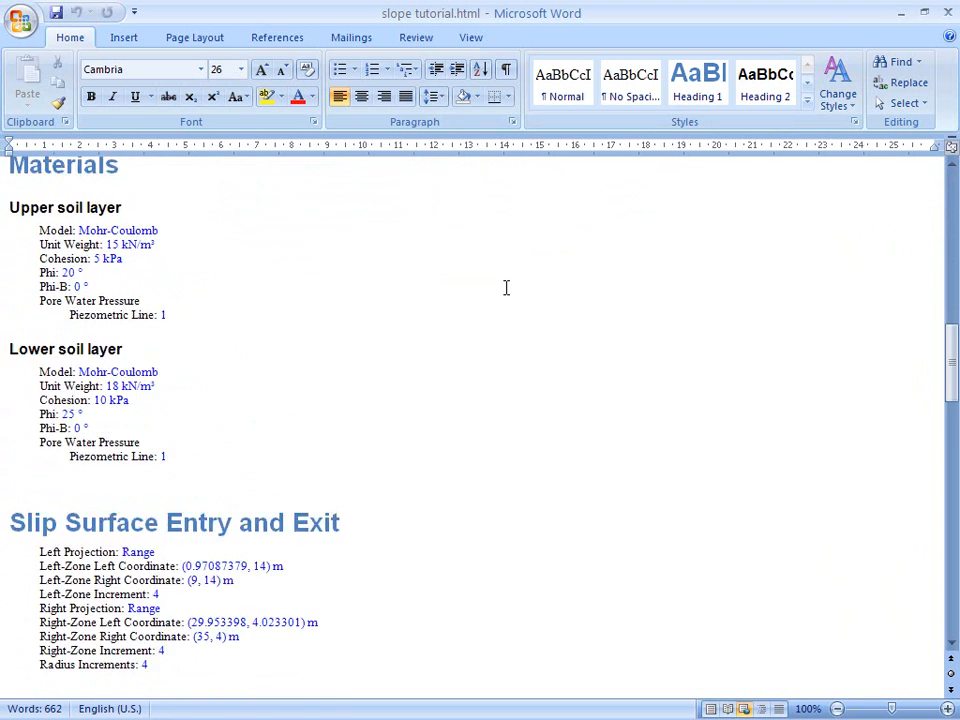
pyautogui.click(951, 14)
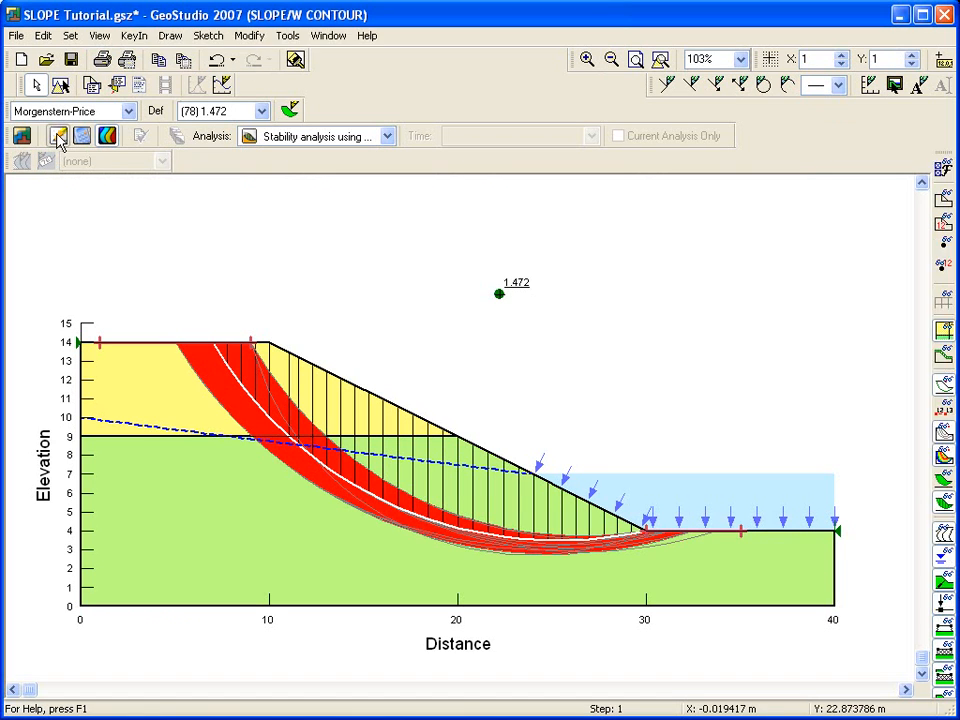
# Step: Switch to the Define view and open the help page for Draw Materials, then close it
pyautogui.click(57, 136)
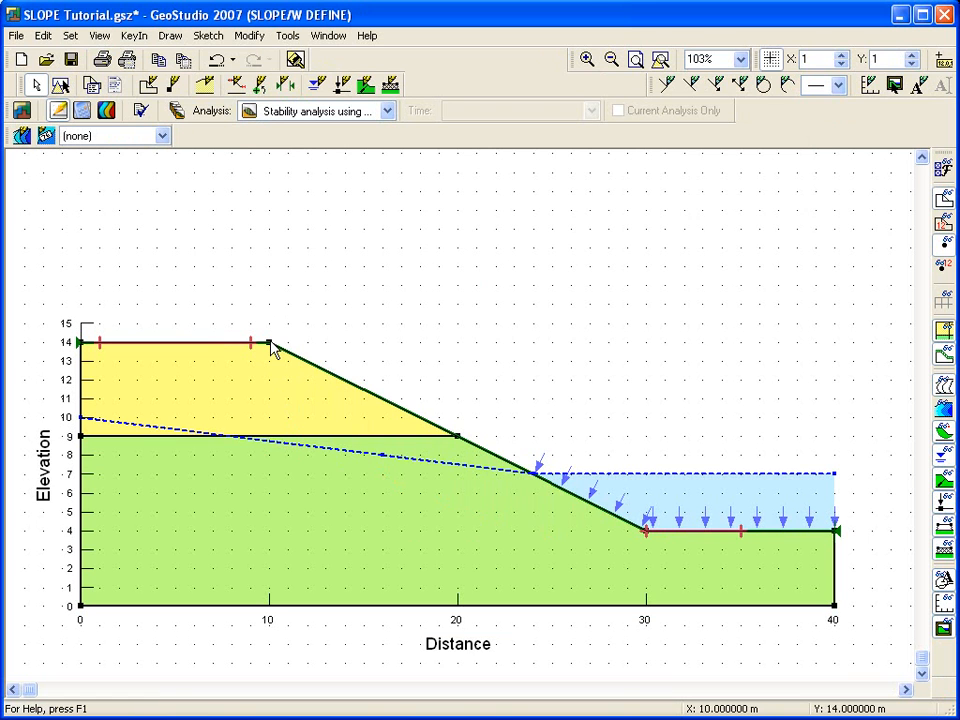
pyautogui.click(204, 88)
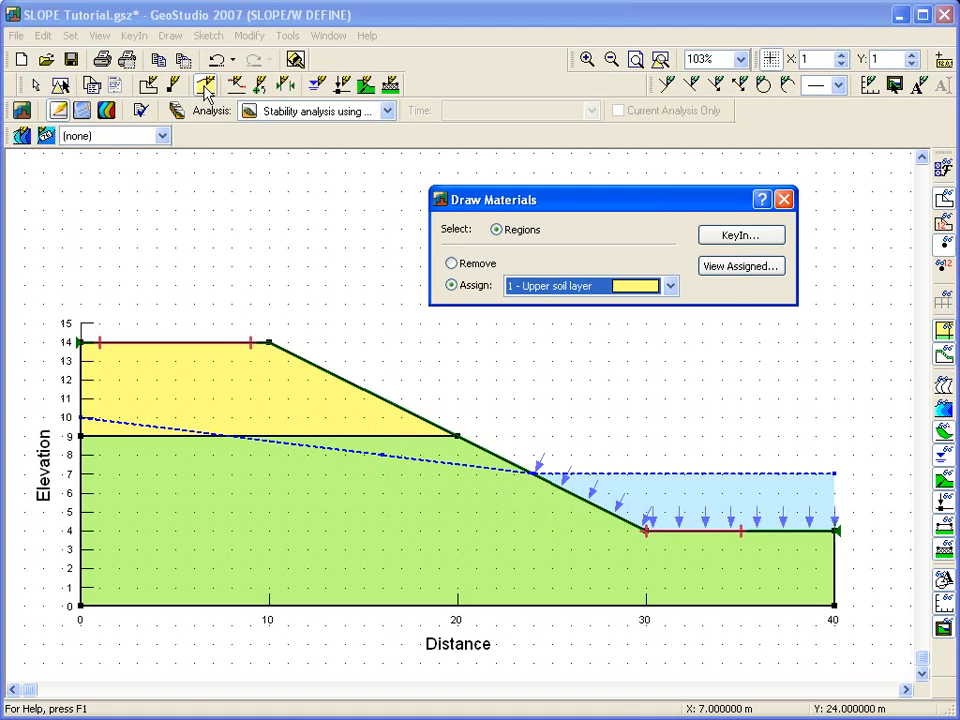
pyautogui.click(762, 199)
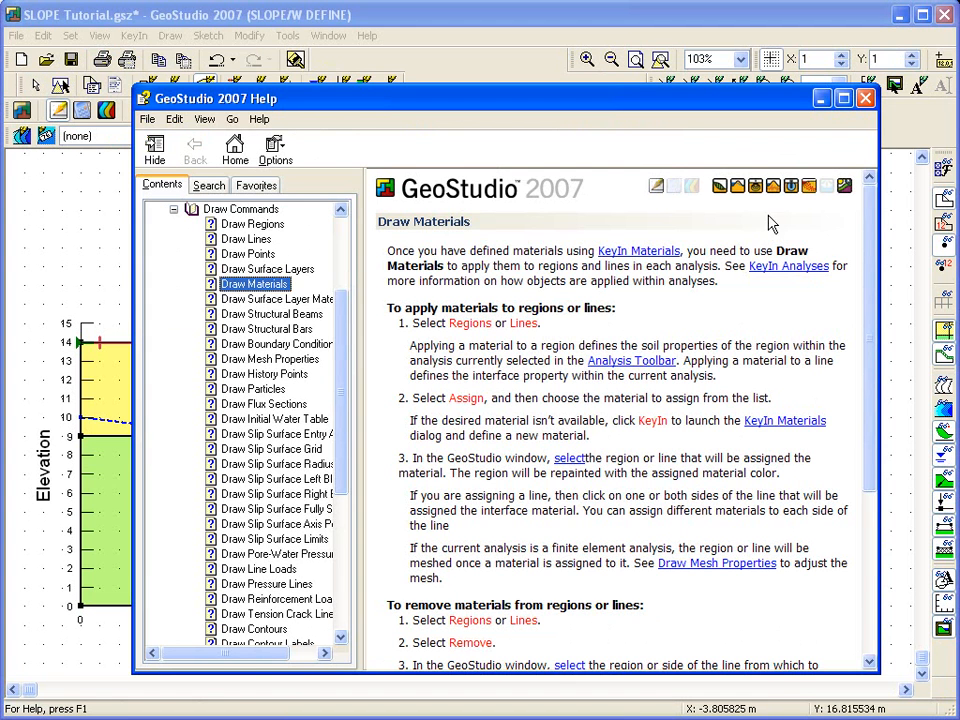
pyautogui.click(865, 98)
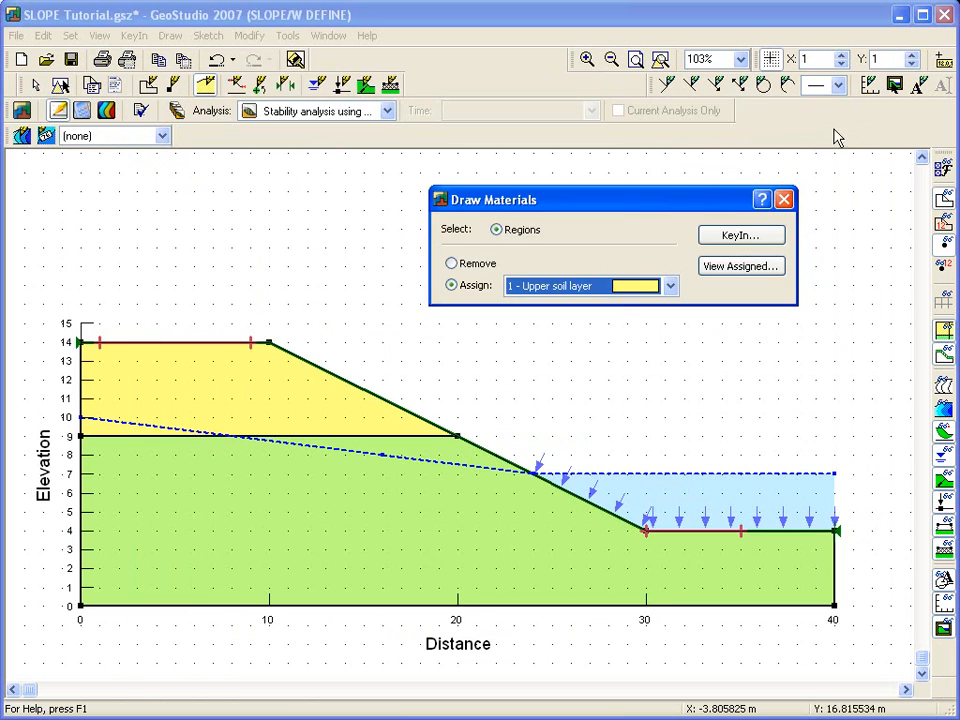
pyautogui.click(785, 200)
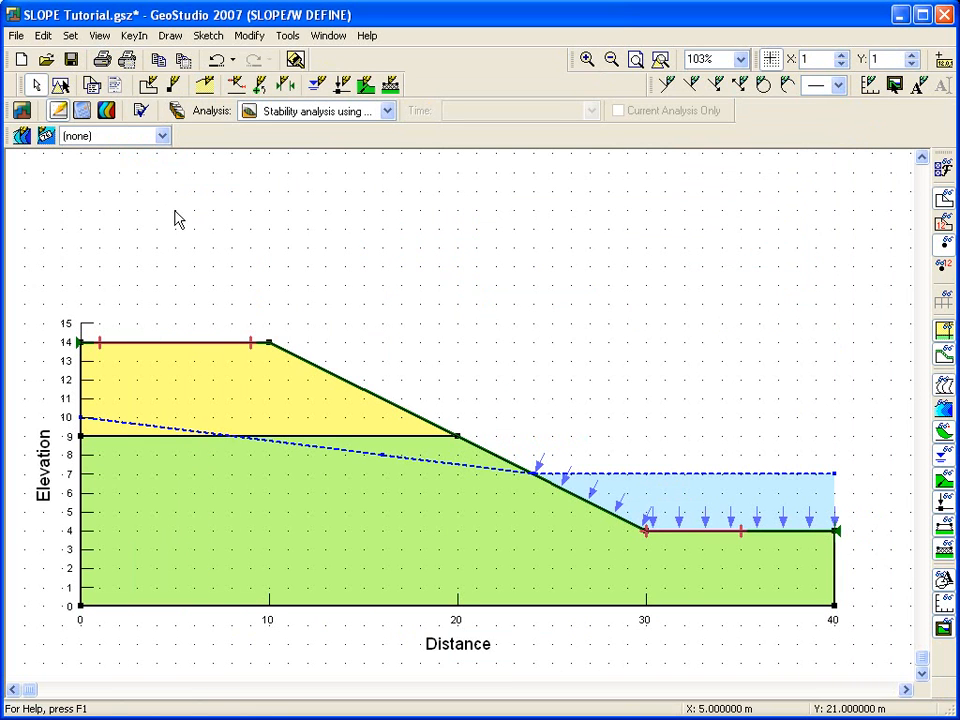
# Step: Open the project overview, search the examples for modeling with SLOPE, and return to the analysis
pyautogui.click(24, 112)
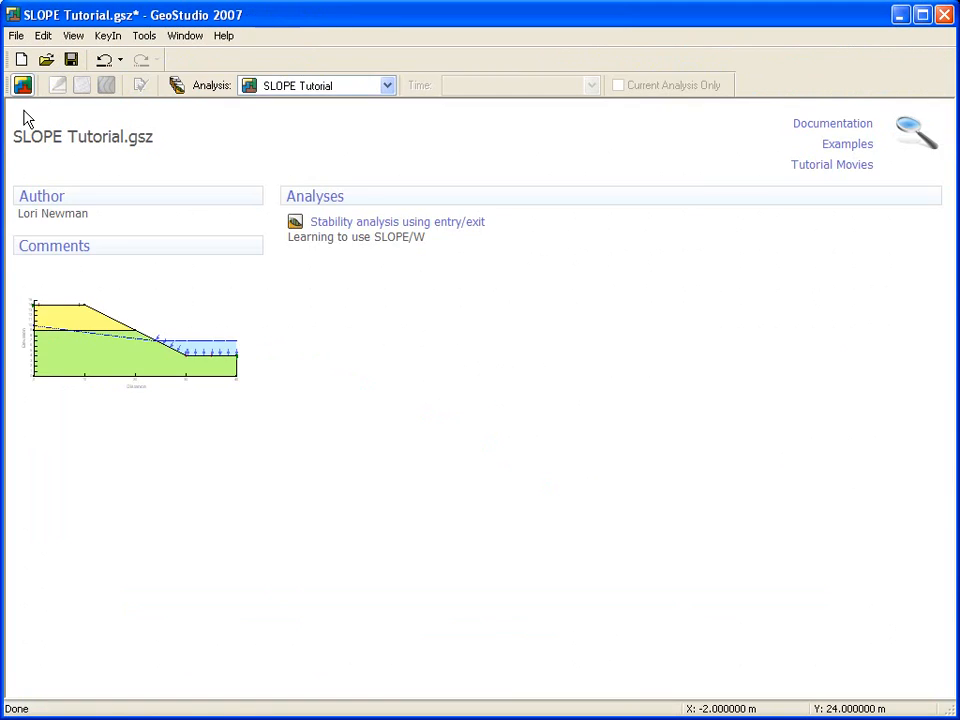
pyautogui.moveTo(810, 135)
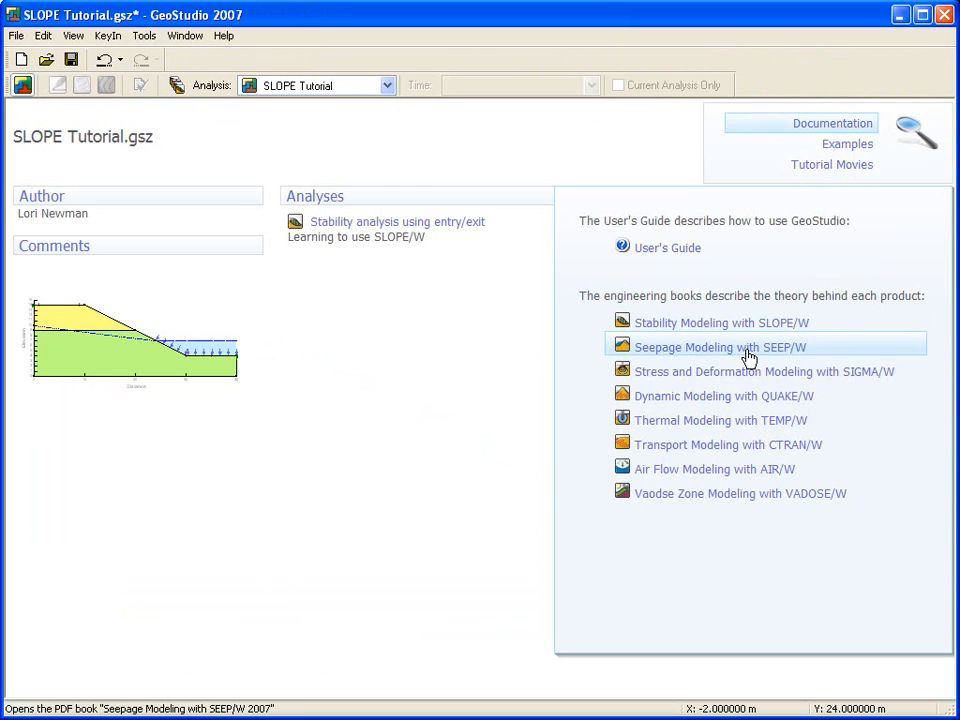
pyautogui.click(852, 149)
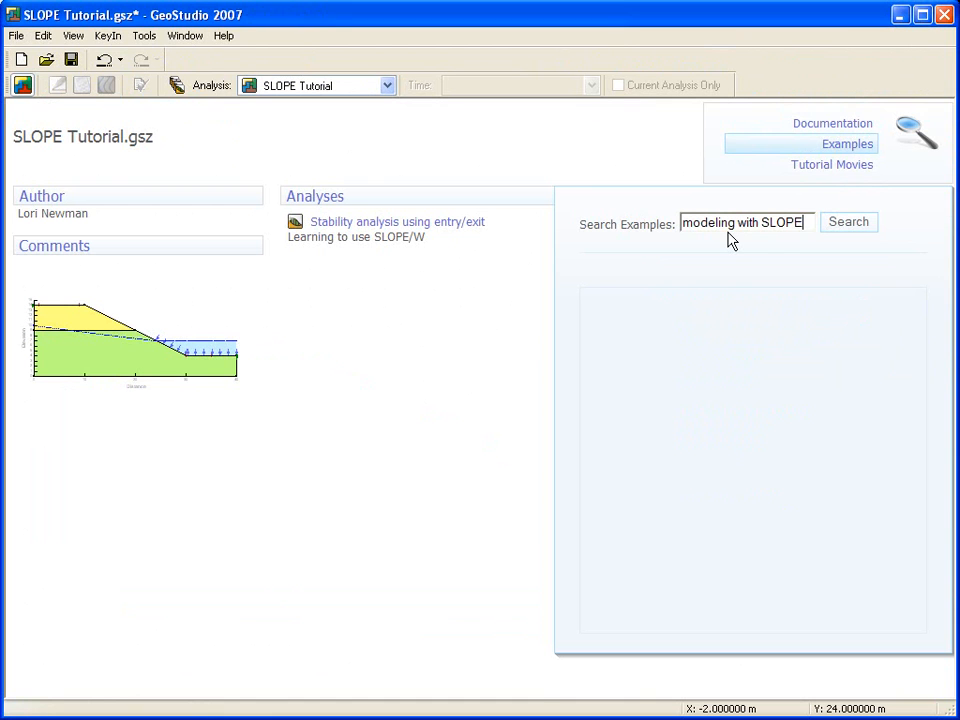
pyautogui.click(838, 229)
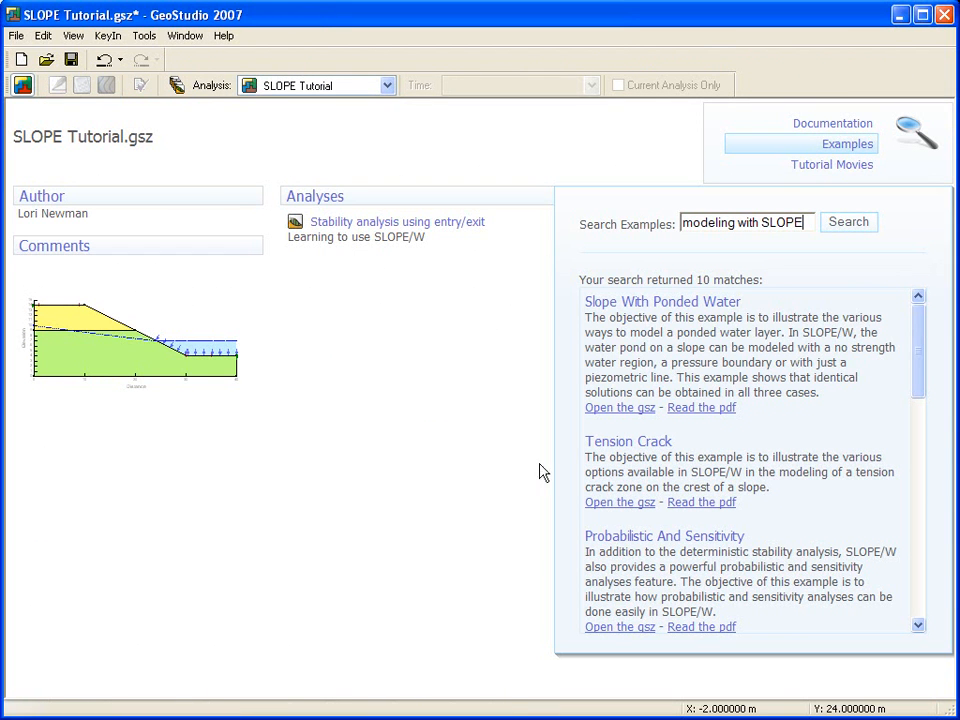
pyautogui.click(335, 222)
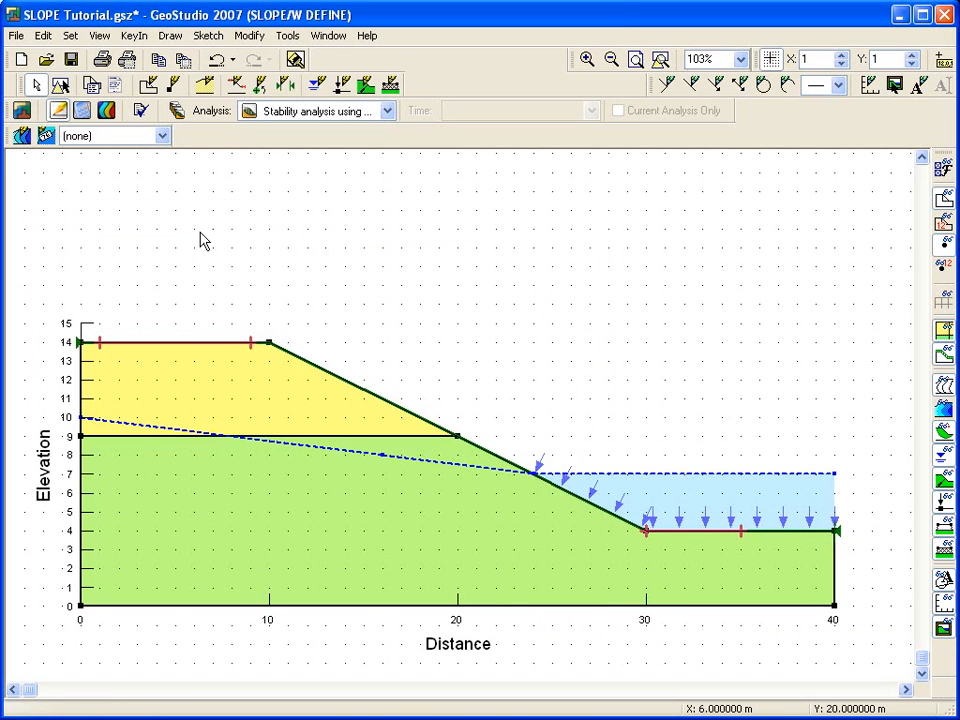
# Step: Clone the analysis and rename the copy Stability analysis using spatial pressure head function
pyautogui.click(133, 35)
pyautogui.click(150, 60)
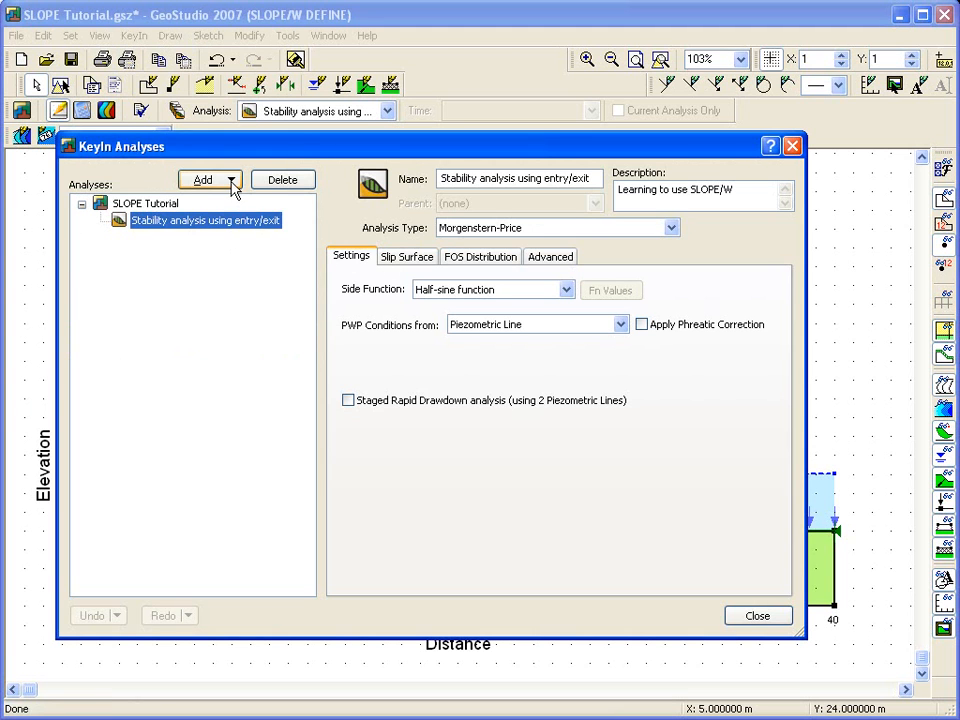
pyautogui.click(236, 184)
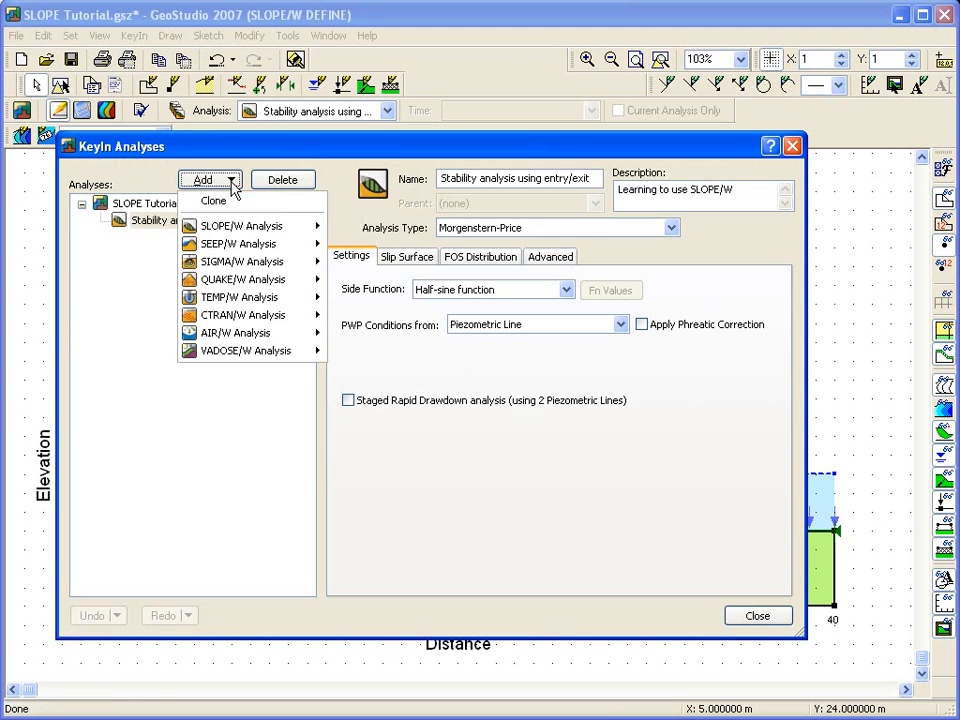
pyautogui.click(234, 201)
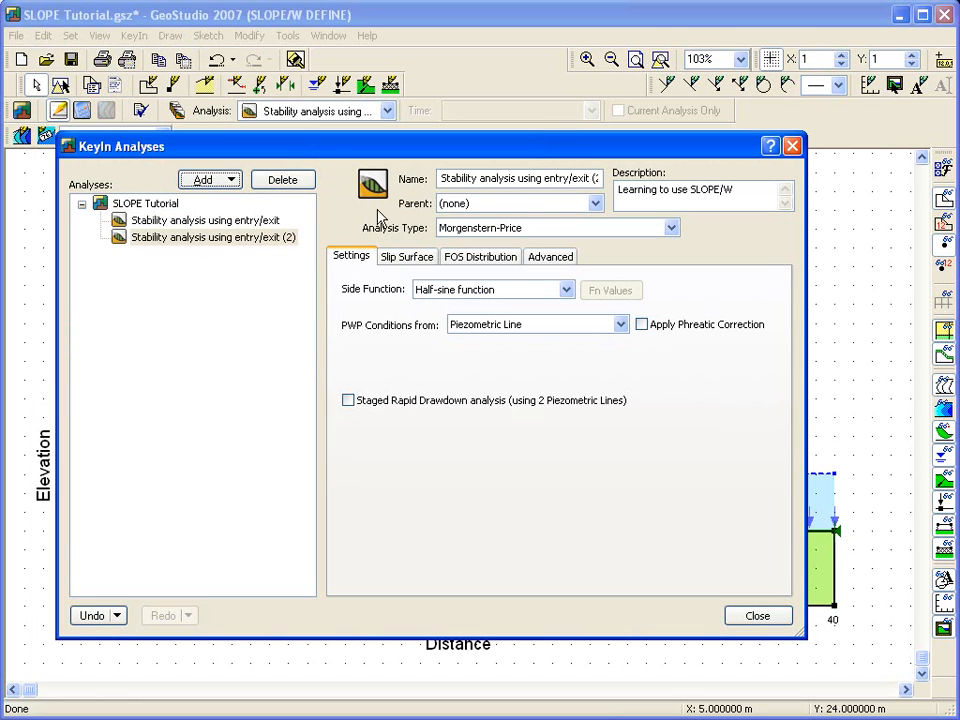
pyautogui.moveTo(546, 181); pyautogui.dragTo(636, 182)
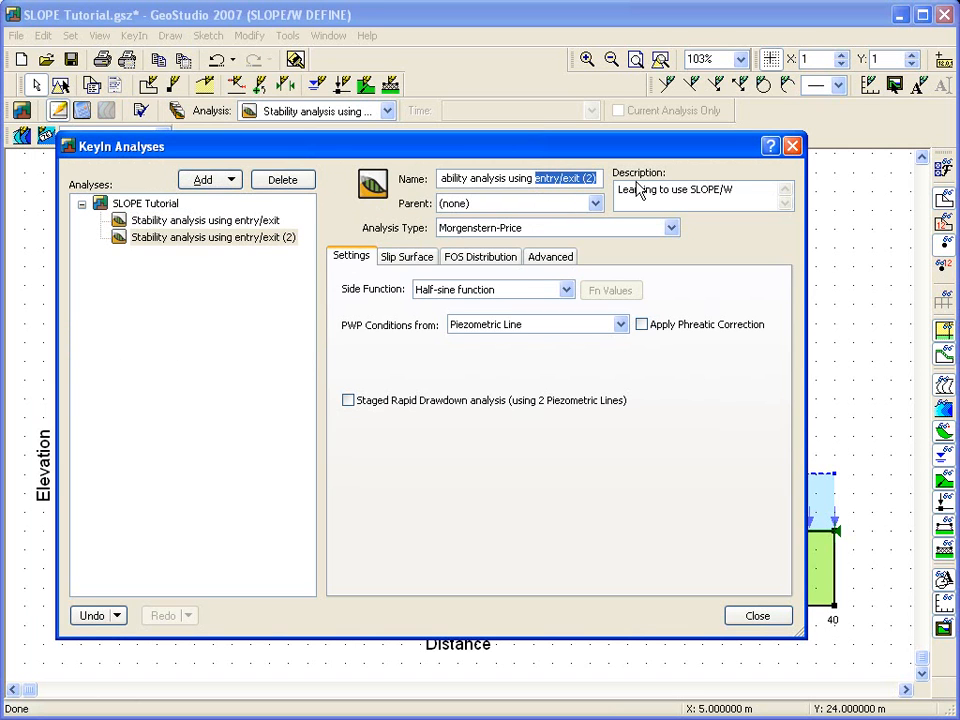
pyautogui.write('spatial pressure head function')
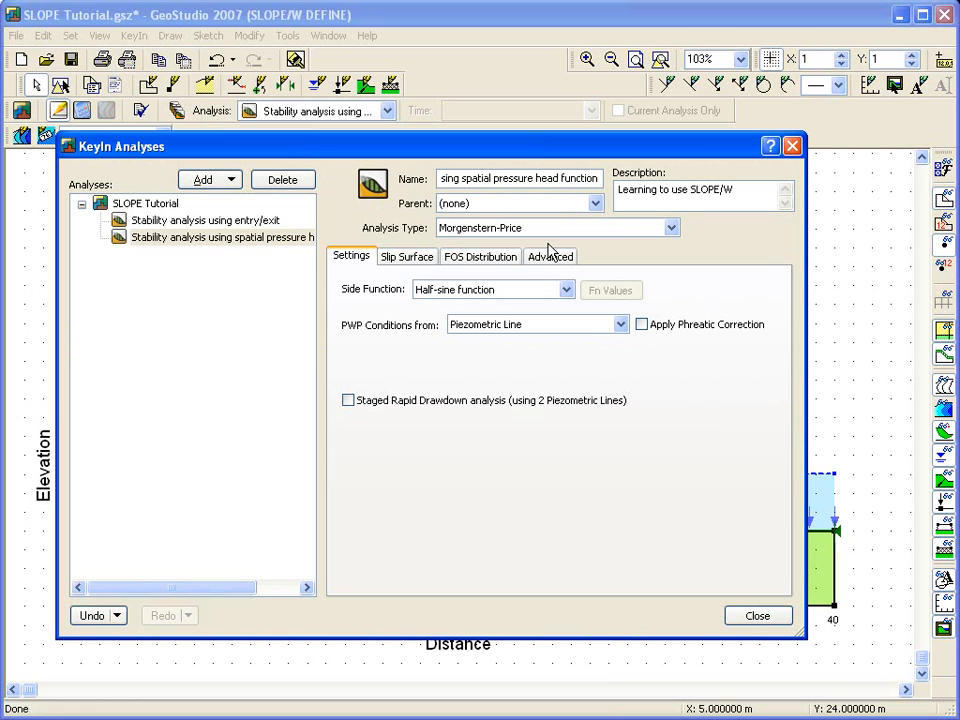
# Step: Set the cloned analysis's slip surface option to Grid and Radius and return to its settings
pyautogui.click(420, 256)
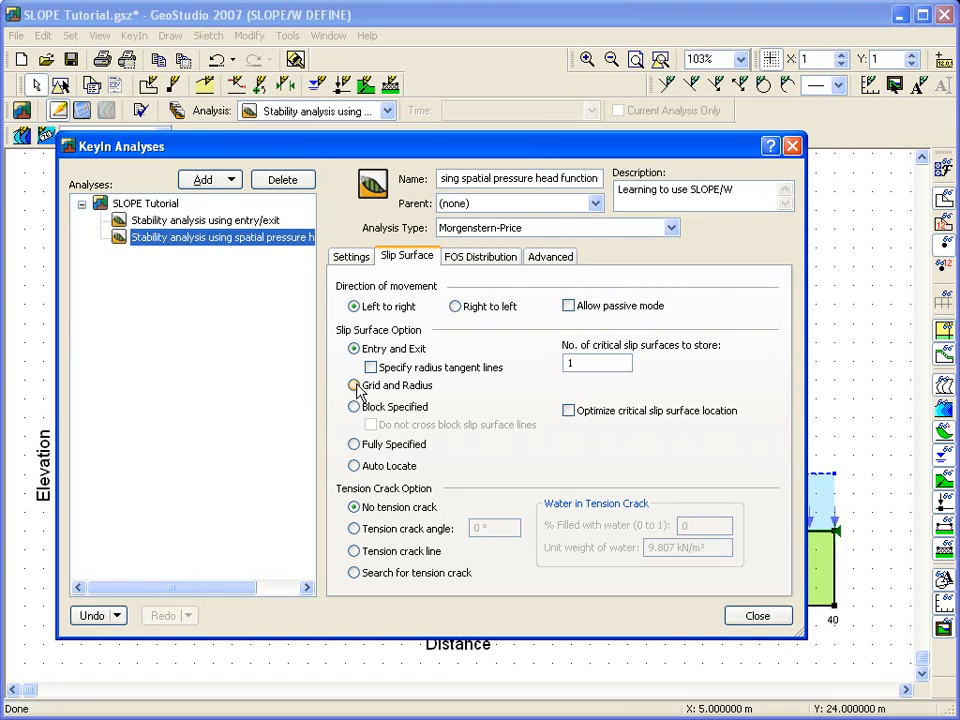
pyautogui.click(354, 386)
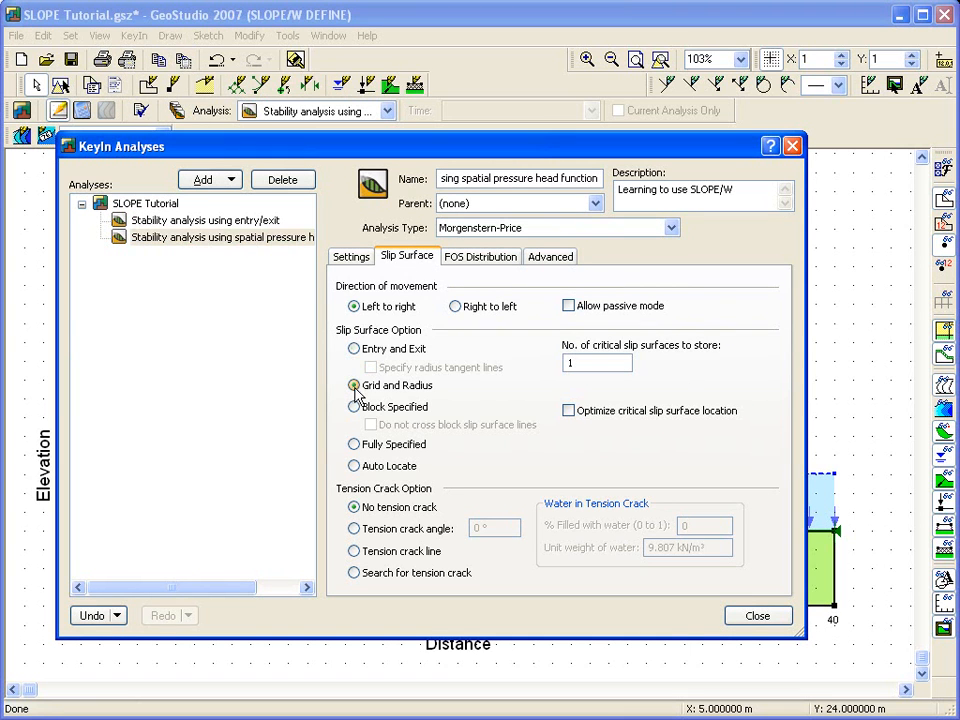
pyautogui.click(358, 262)
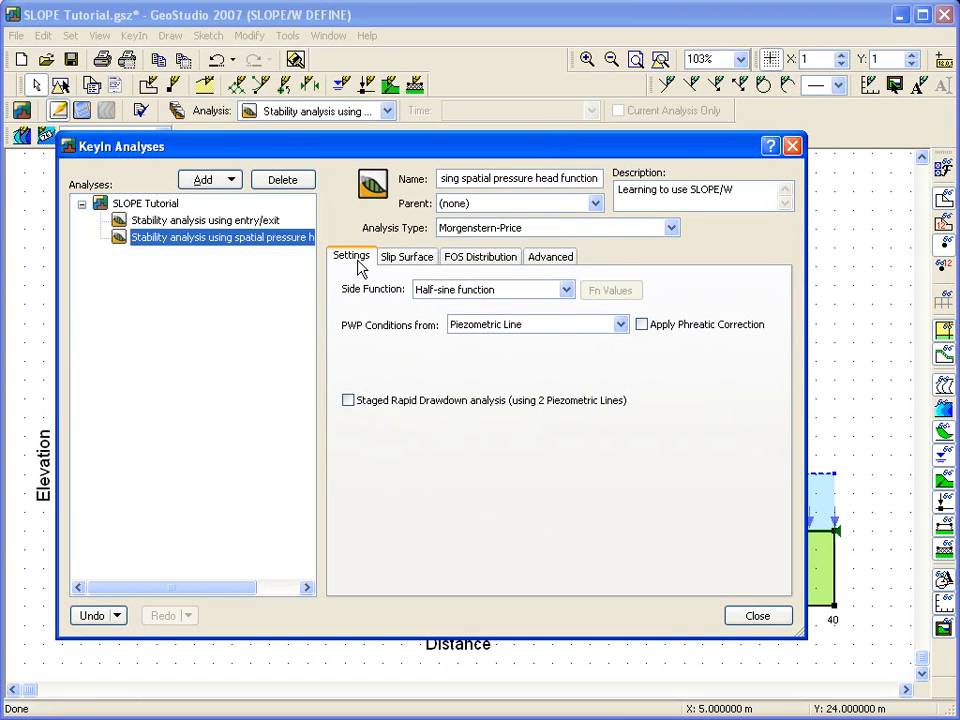
# Step: Set the cloned analysis's pore-water pressure conditions to come from a Pressure Head Spatial Function and close the analyses dialog
pyautogui.click(501, 326)
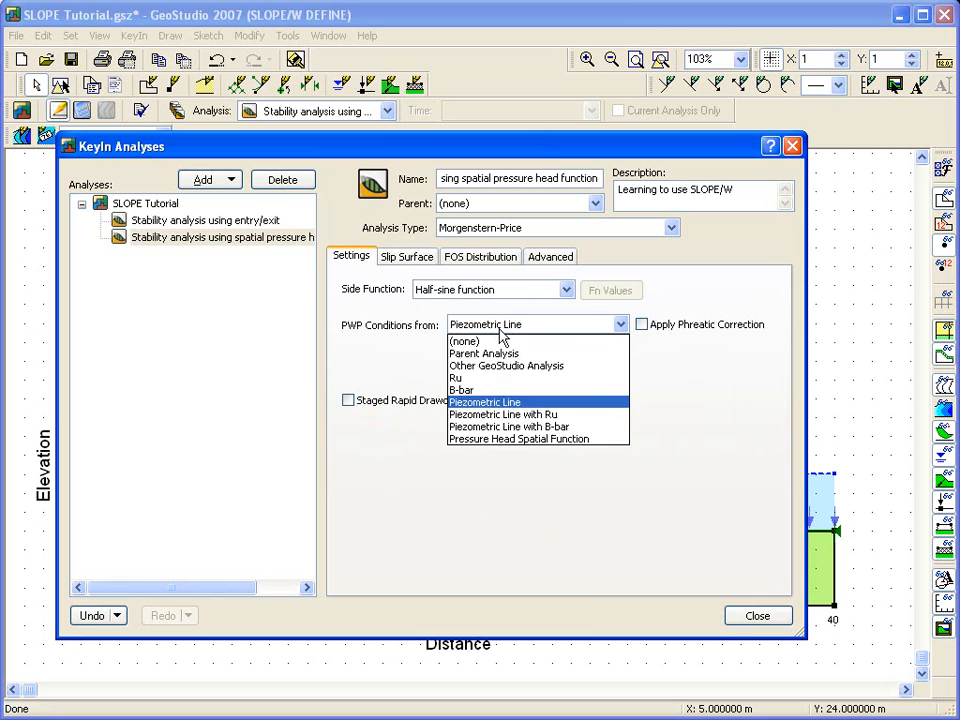
pyautogui.click(510, 440)
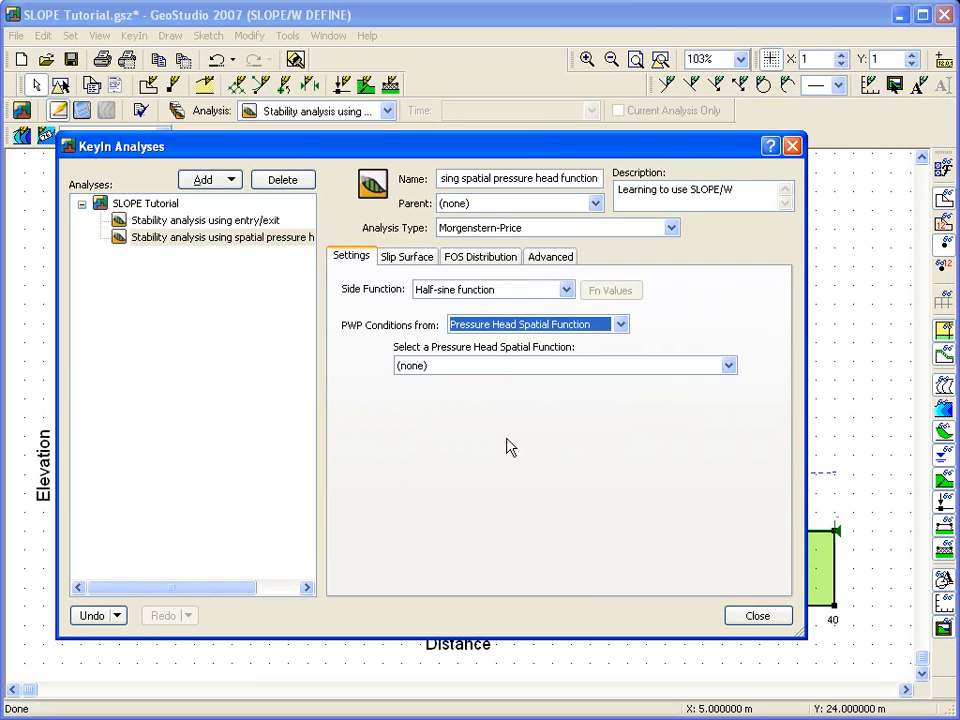
pyautogui.click(591, 368)
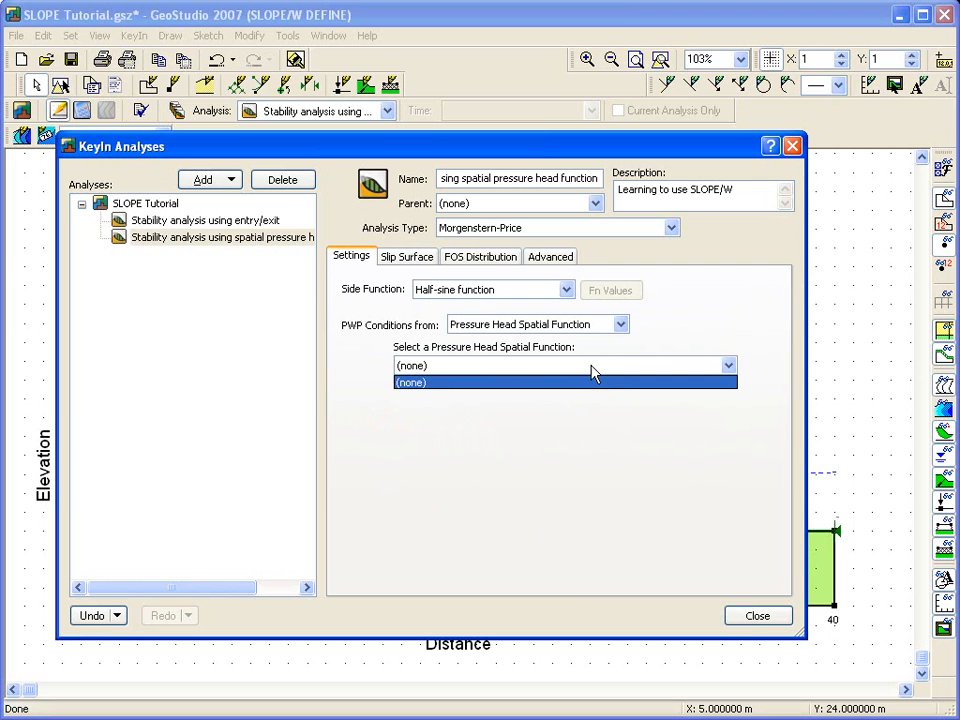
pyautogui.click(591, 370)
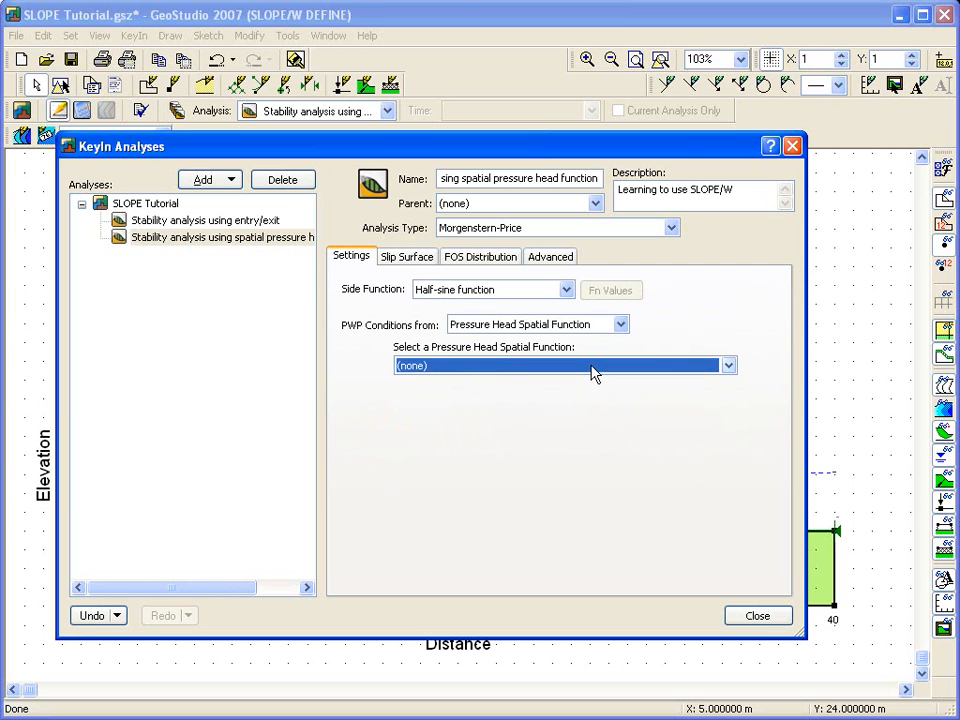
pyautogui.click(757, 617)
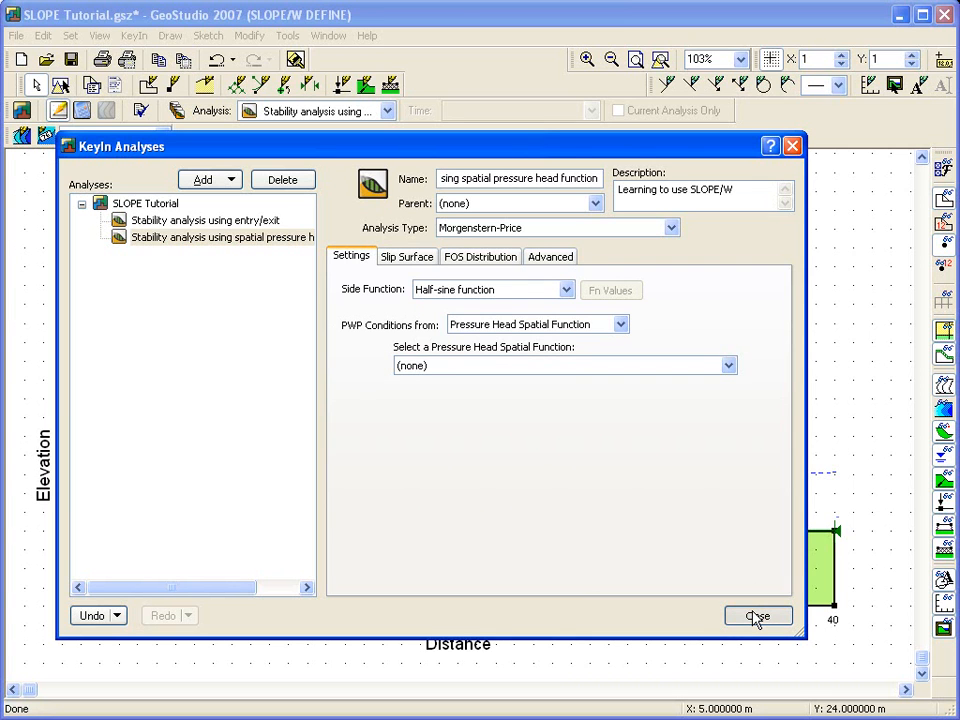
pyautogui.click(757, 617)
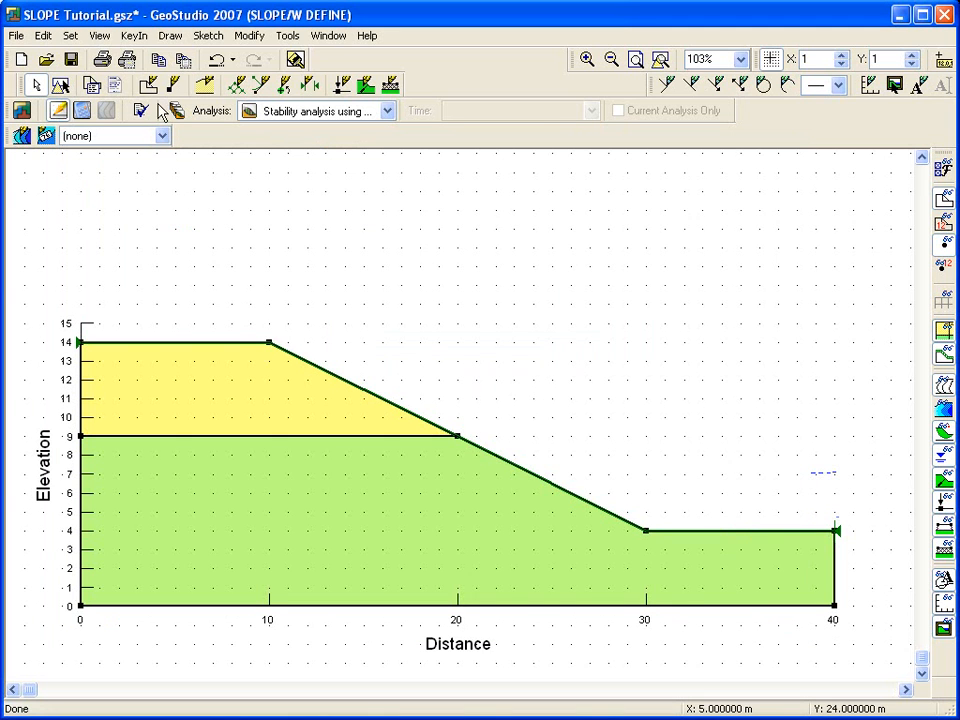
# Step: Add a new pressure head spatial function named Pressure head function and close its dialog
pyautogui.click(134, 36)
pyautogui.moveTo(169, 206)
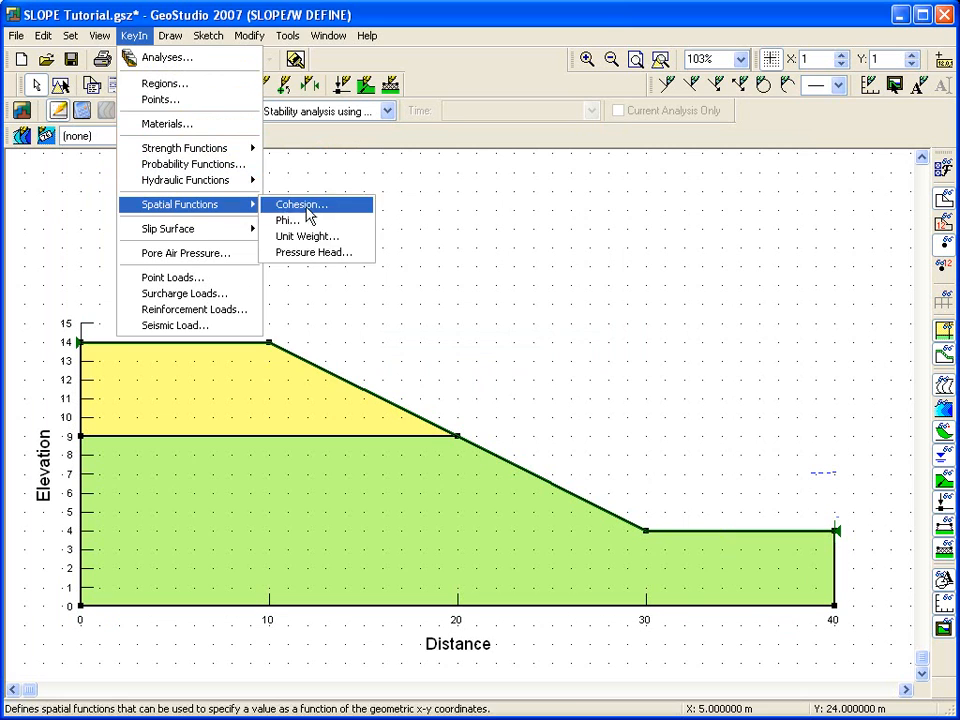
pyautogui.click(334, 253)
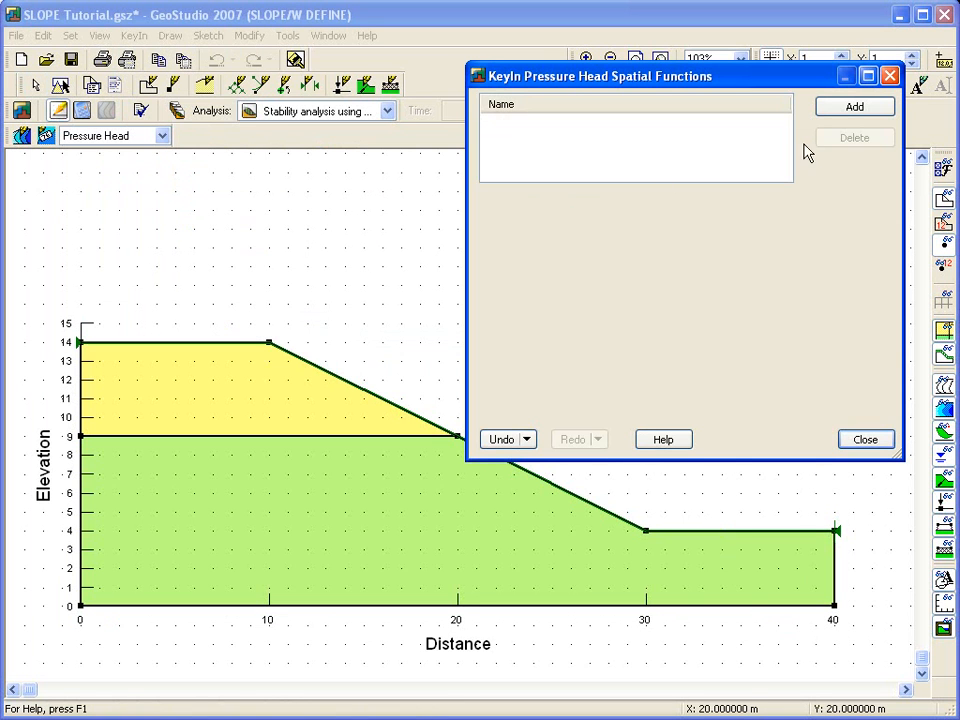
pyautogui.click(853, 106)
pyautogui.moveTo(714, 193); pyautogui.dragTo(446, 216)
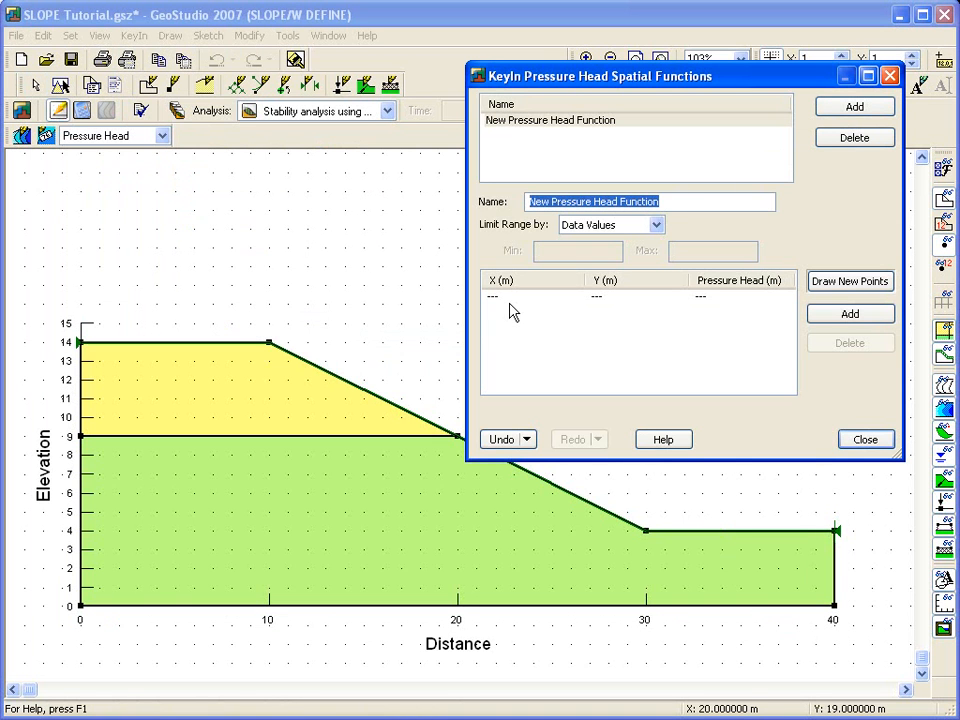
pyautogui.write('Pressure head function')
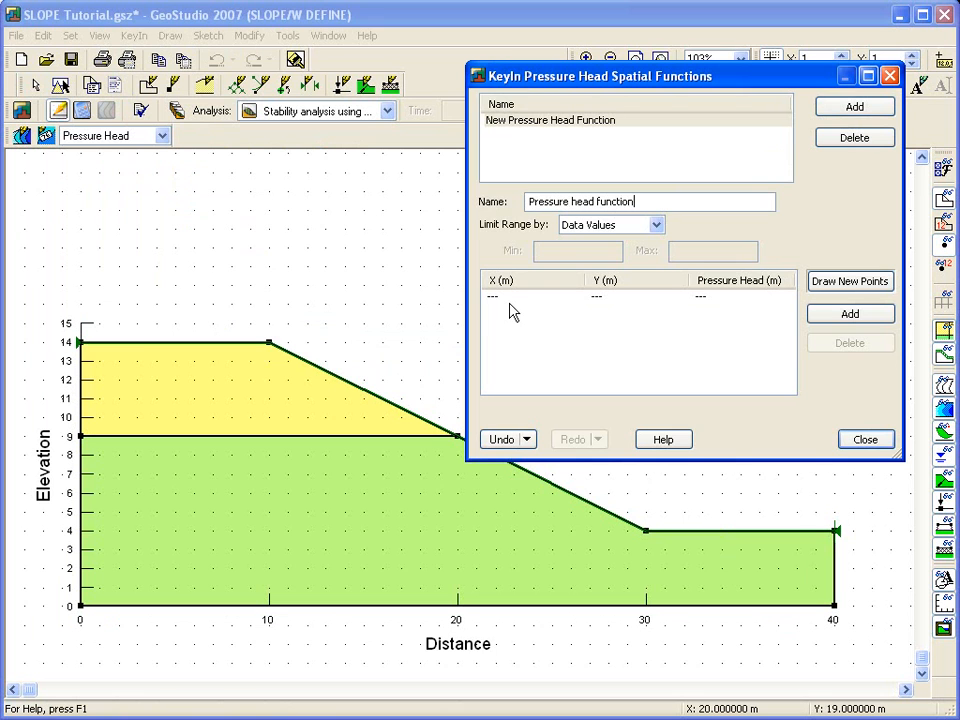
pyautogui.click(865, 440)
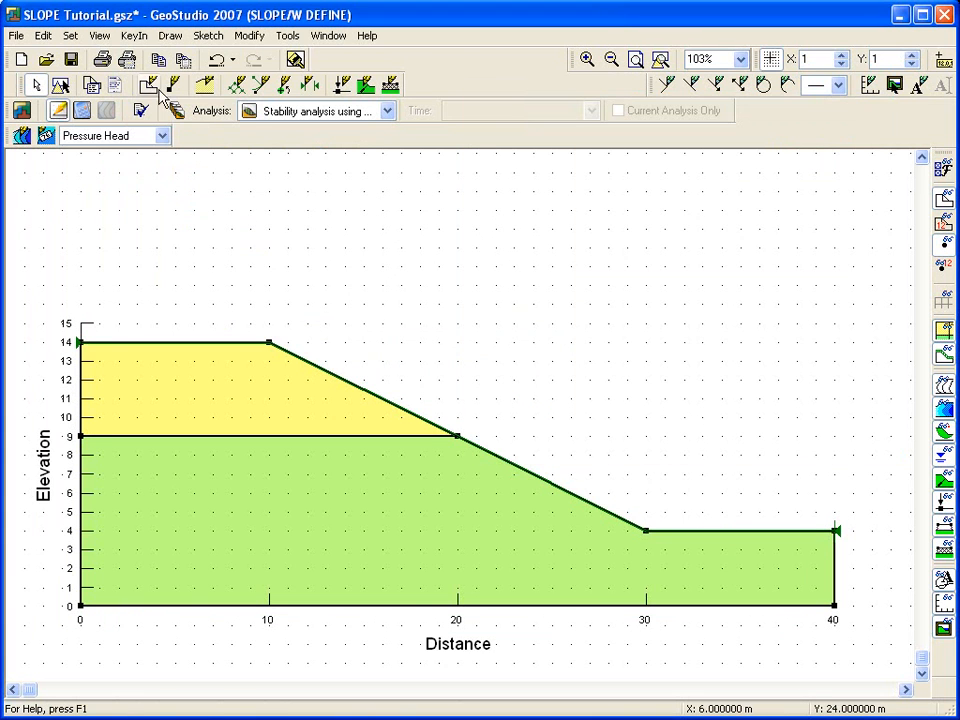
# Step: Assign Pressure head function as the cloned analysis's pressure head spatial function
pyautogui.click(131, 38)
pyautogui.click(137, 59)
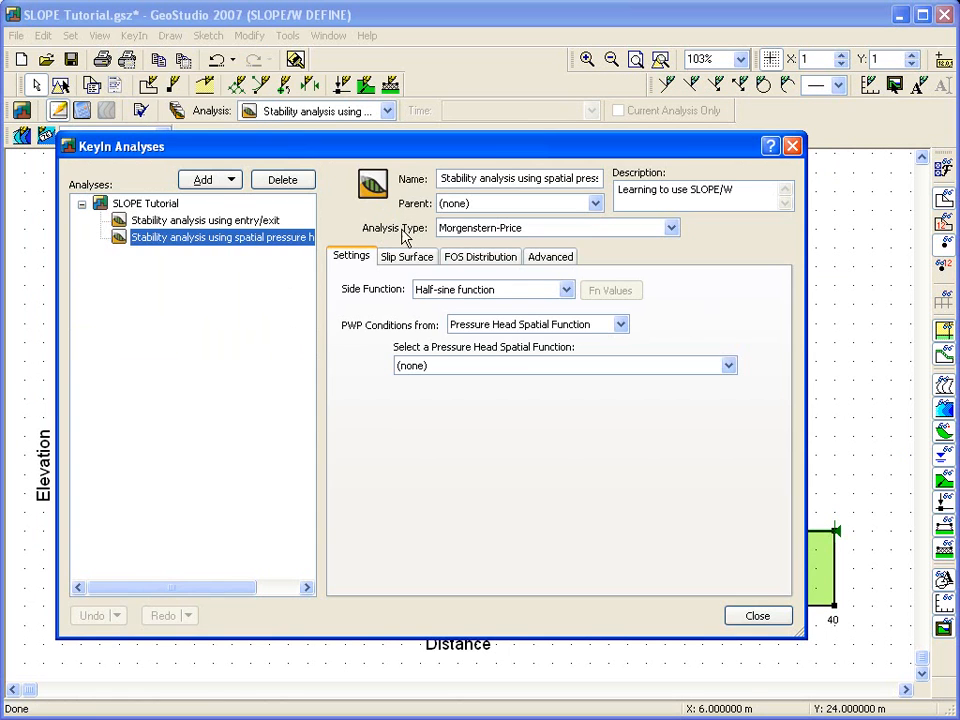
pyautogui.click(456, 367)
pyautogui.click(478, 395)
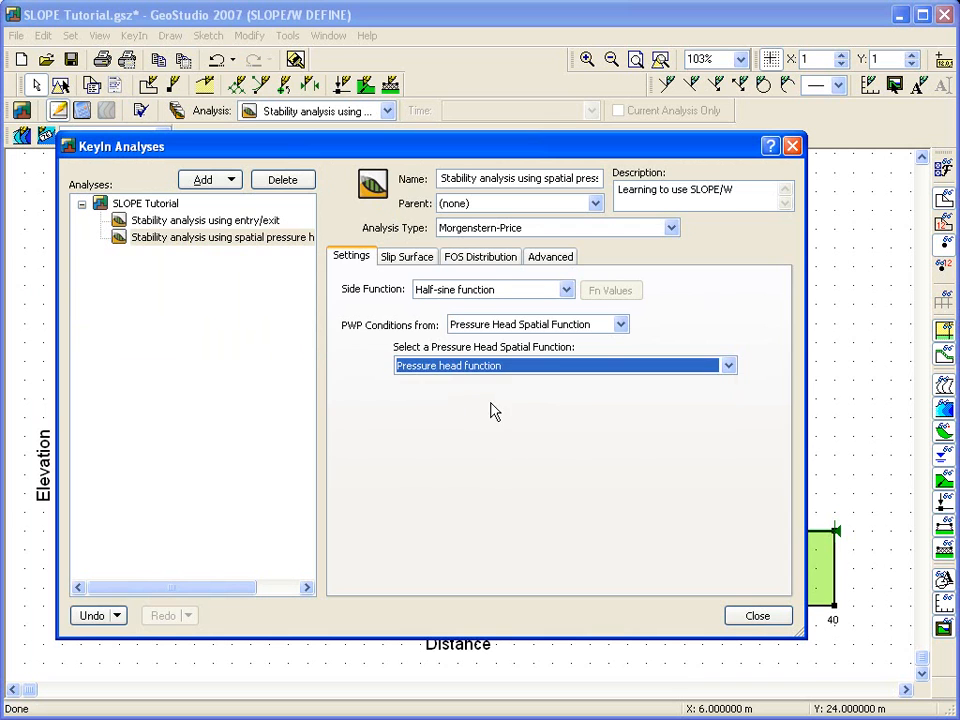
pyautogui.click(754, 617)
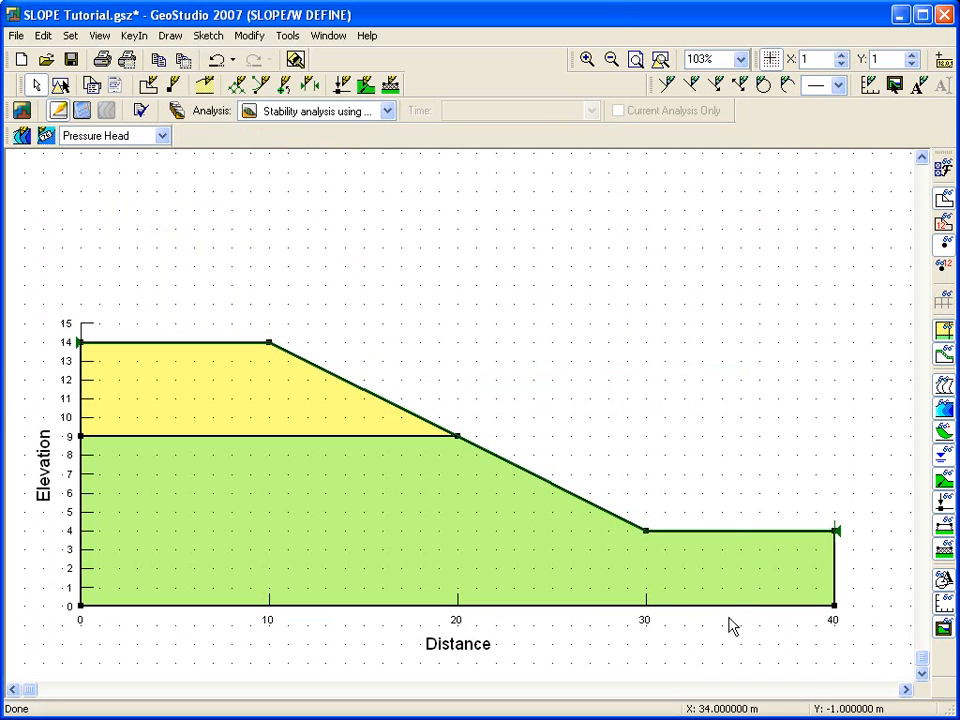
# Step: Draw 0 m pressure head points on the function along a line from elevation 10 at the left to 7 across the right side
pyautogui.click(134, 35)
pyautogui.moveTo(129, 206)
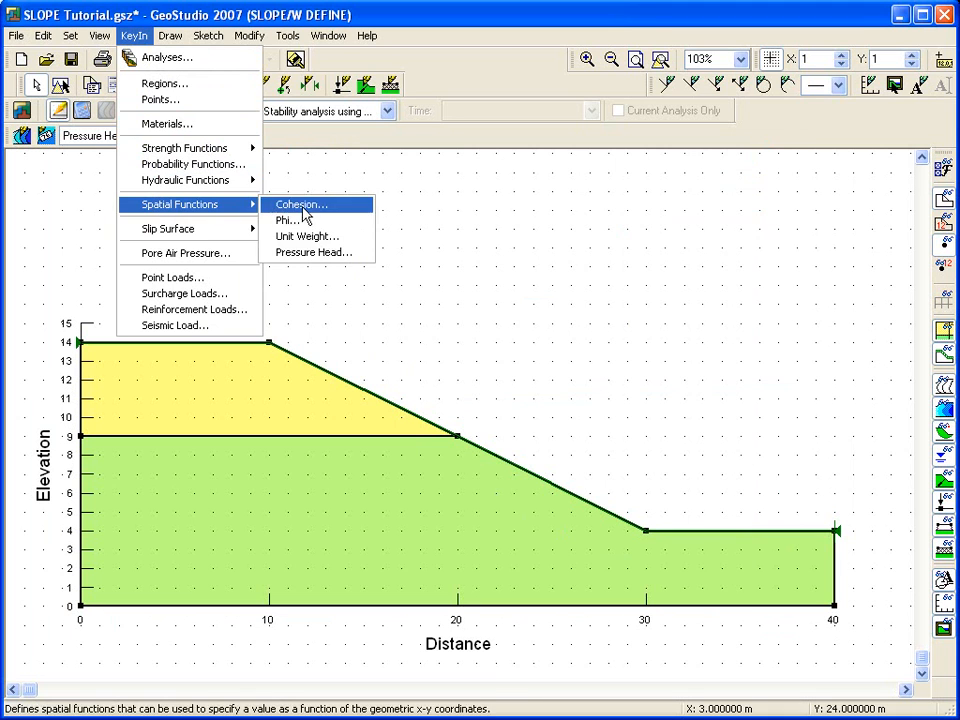
pyautogui.click(355, 264)
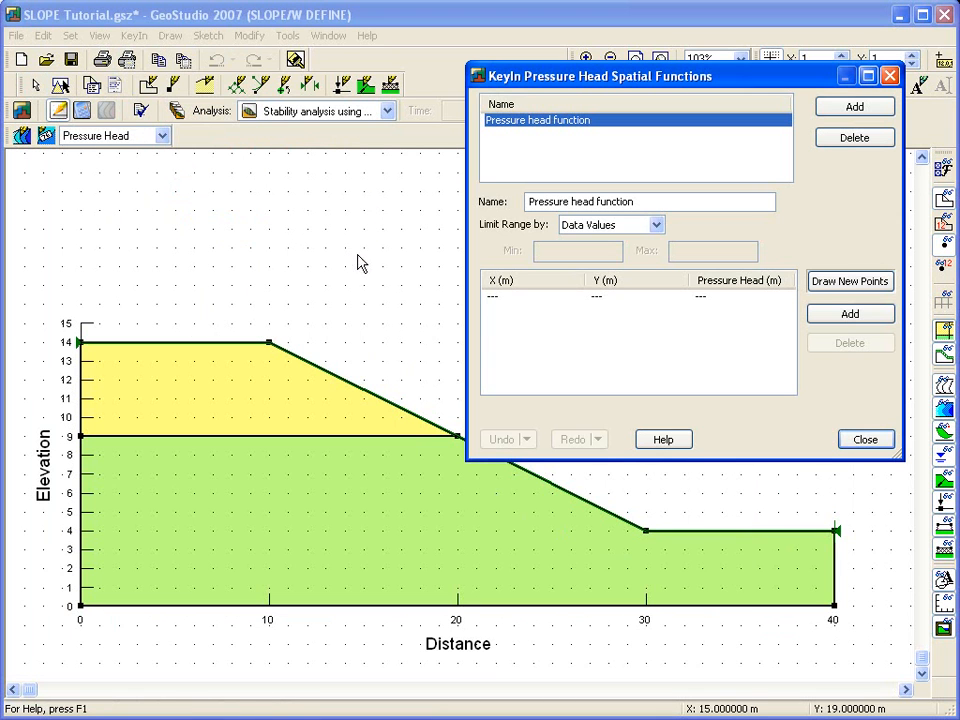
pyautogui.click(818, 285)
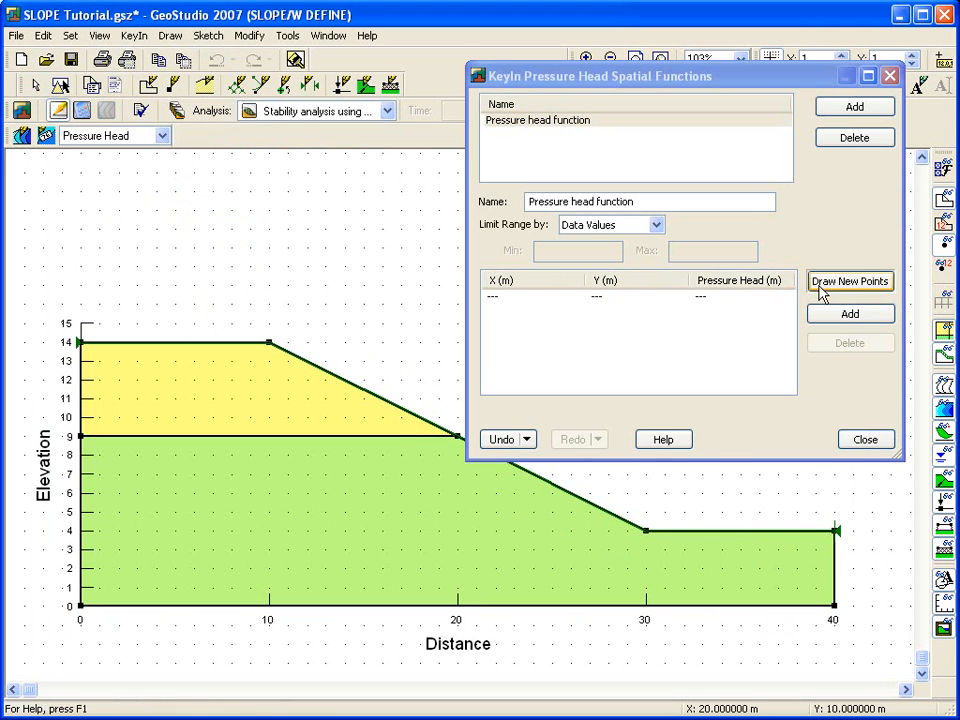
pyautogui.click(819, 286)
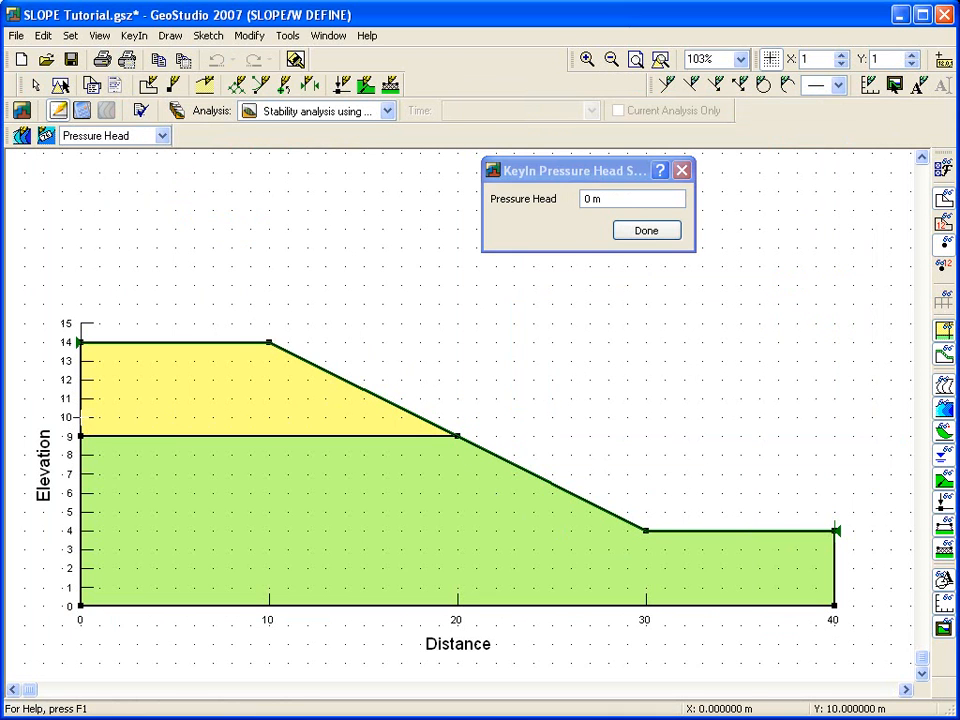
pyautogui.click(155, 418)
pyautogui.click(194, 436)
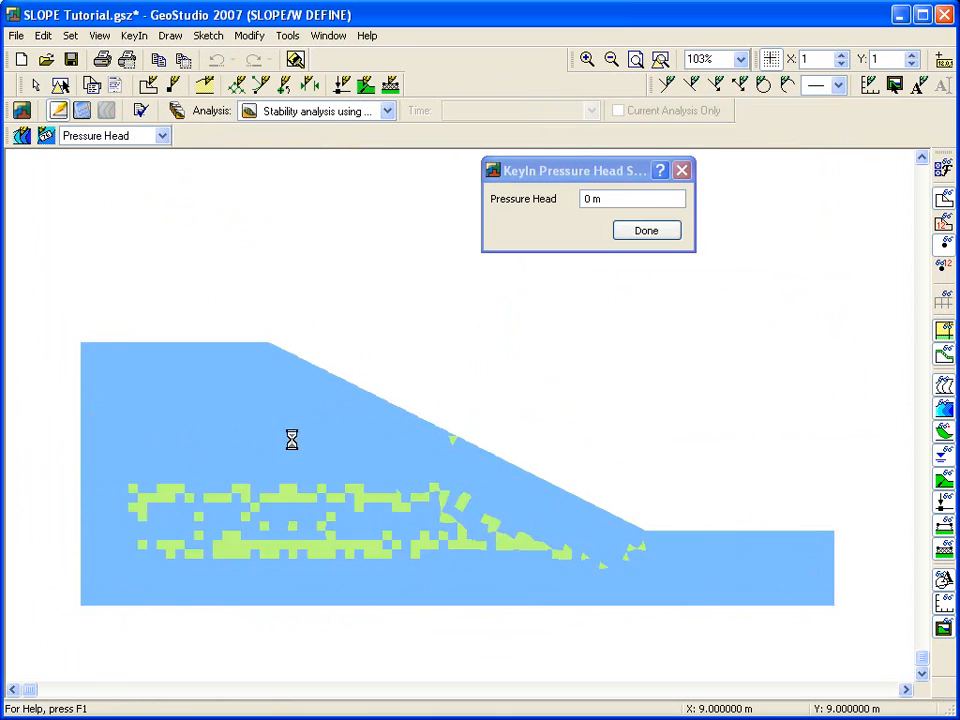
pyautogui.click(328, 457)
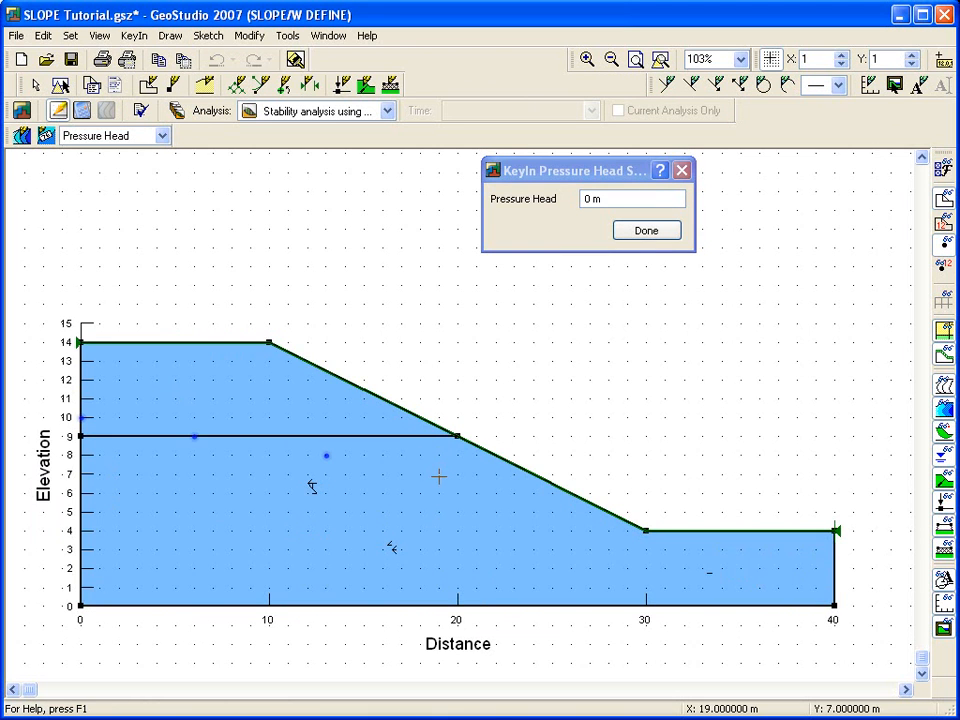
pyautogui.click(438, 474)
pyautogui.click(541, 476)
pyautogui.click(740, 475)
pyautogui.click(832, 474)
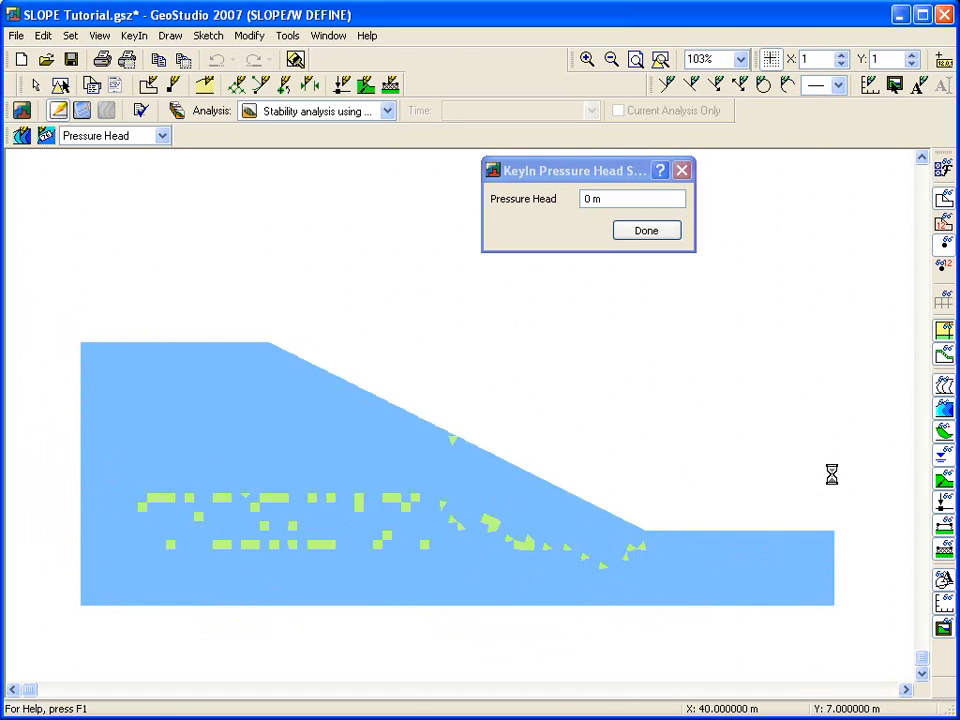
# Step: Set the pressure head to 3 m and place points at the toe and right end of the ground surface
pyautogui.press('BackSpace')
pyautogui.write('3')
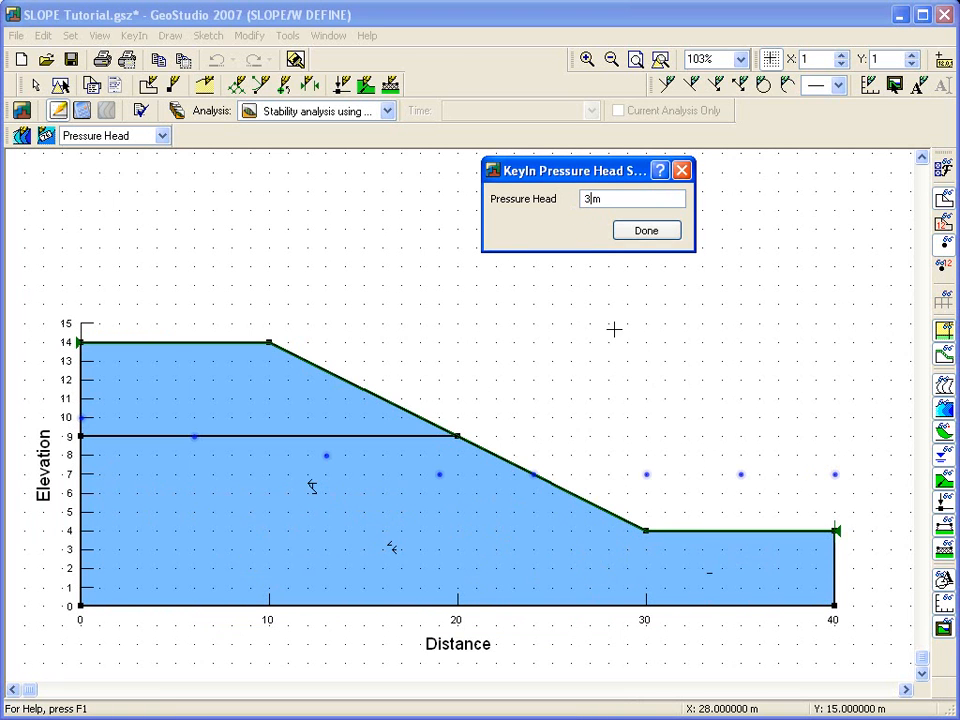
pyautogui.click(838, 532)
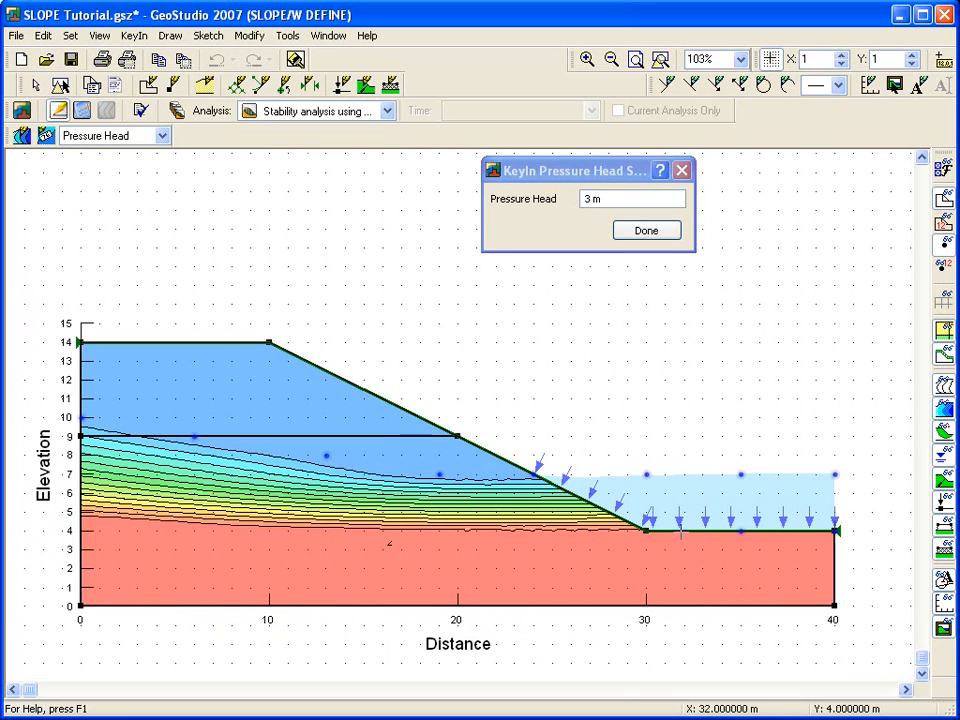
pyautogui.click(646, 531)
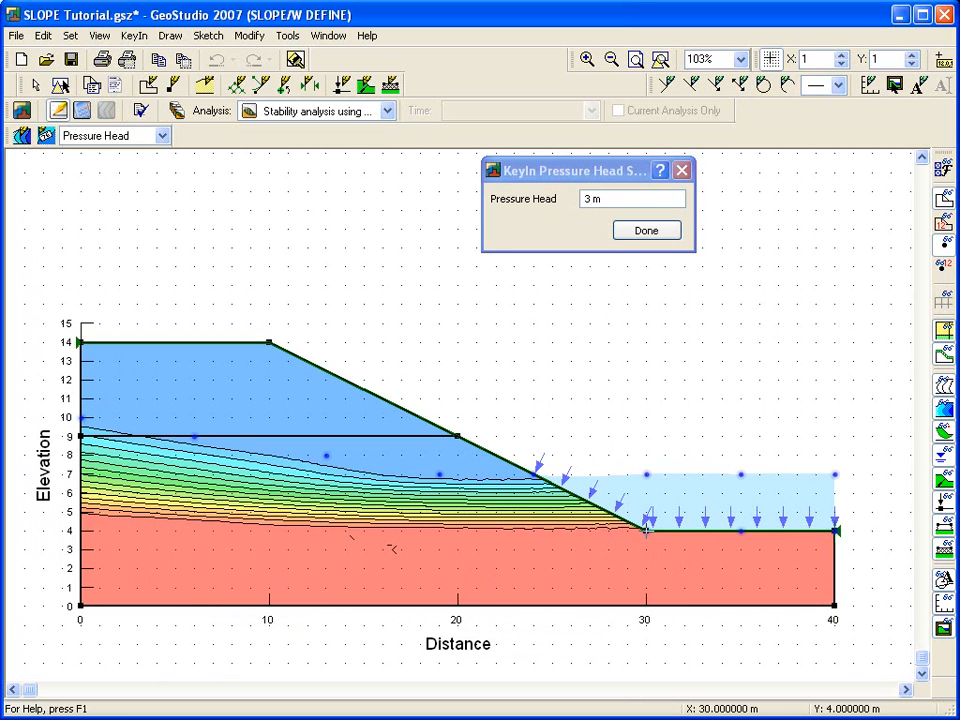
# Step: Place 5 m pressure head points along a deeper line descending from elevation 4 to 1 across the model
pyautogui.click(551, 531)
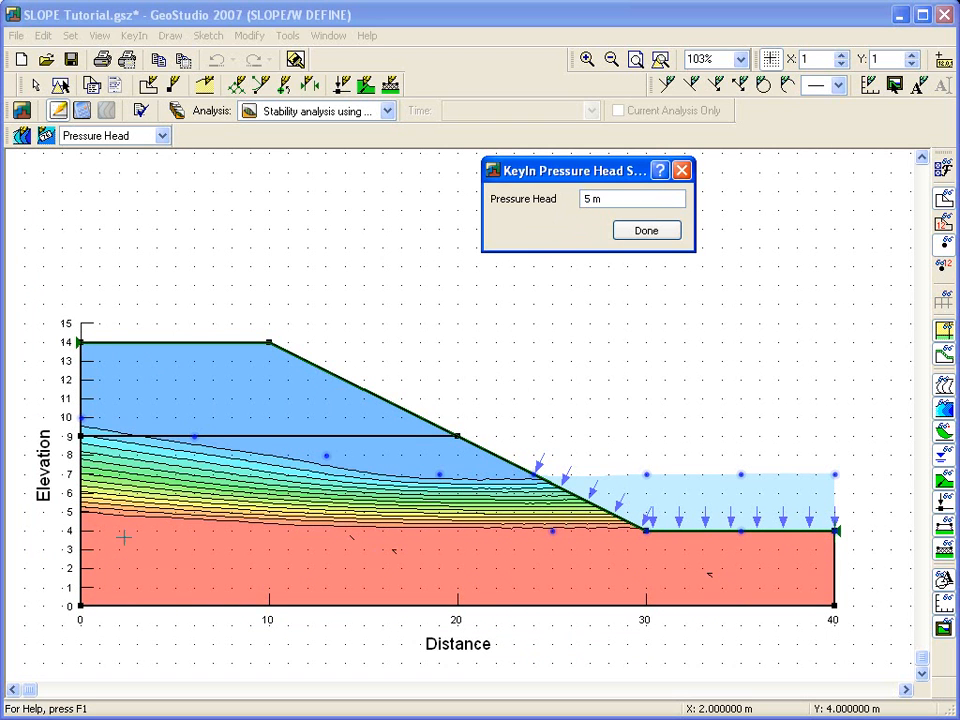
pyautogui.click(130, 531)
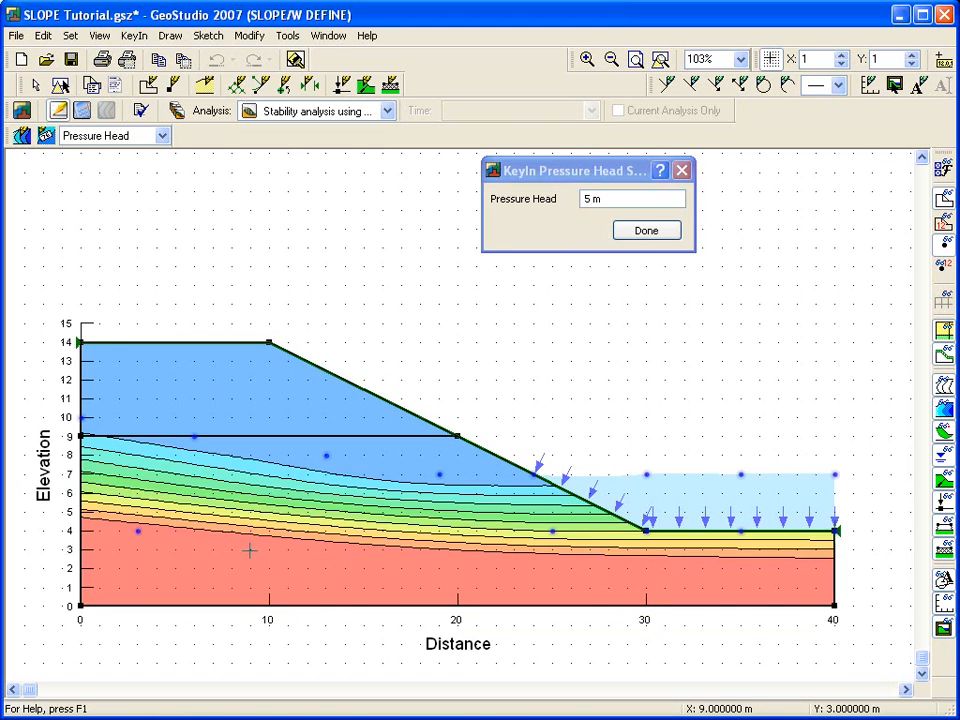
pyautogui.click(260, 551)
pyautogui.click(420, 568)
pyautogui.click(626, 587)
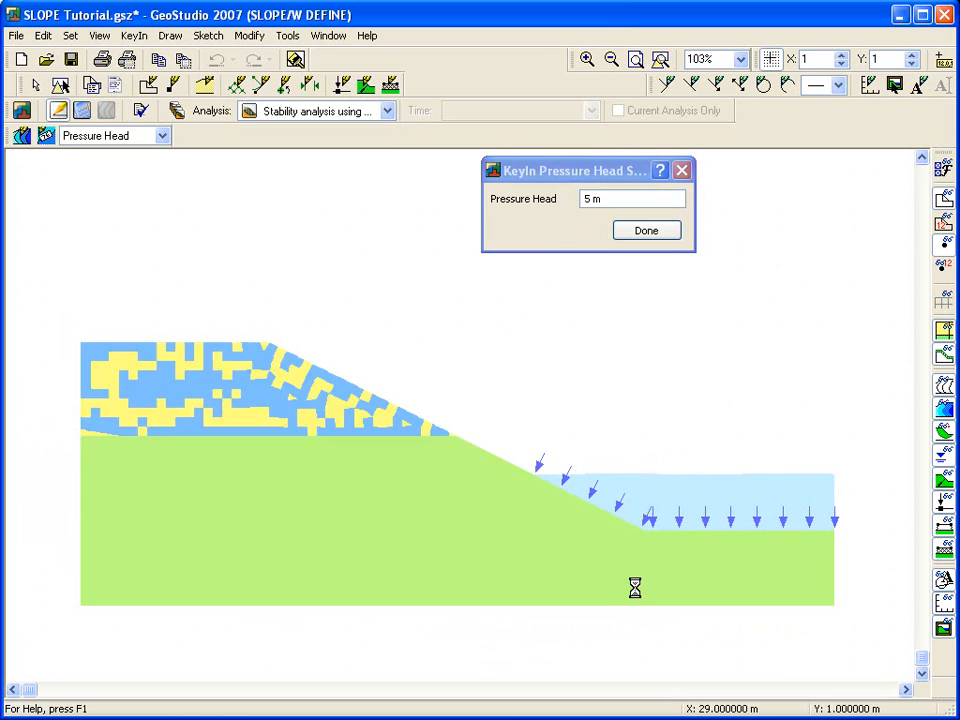
pyautogui.click(760, 588)
# Step: Set the pressure head to -1 m, place points along a line under the crest above the 0 m line, and finish the function
pyautogui.doubleClick(588, 199)
pyautogui.write('-1')
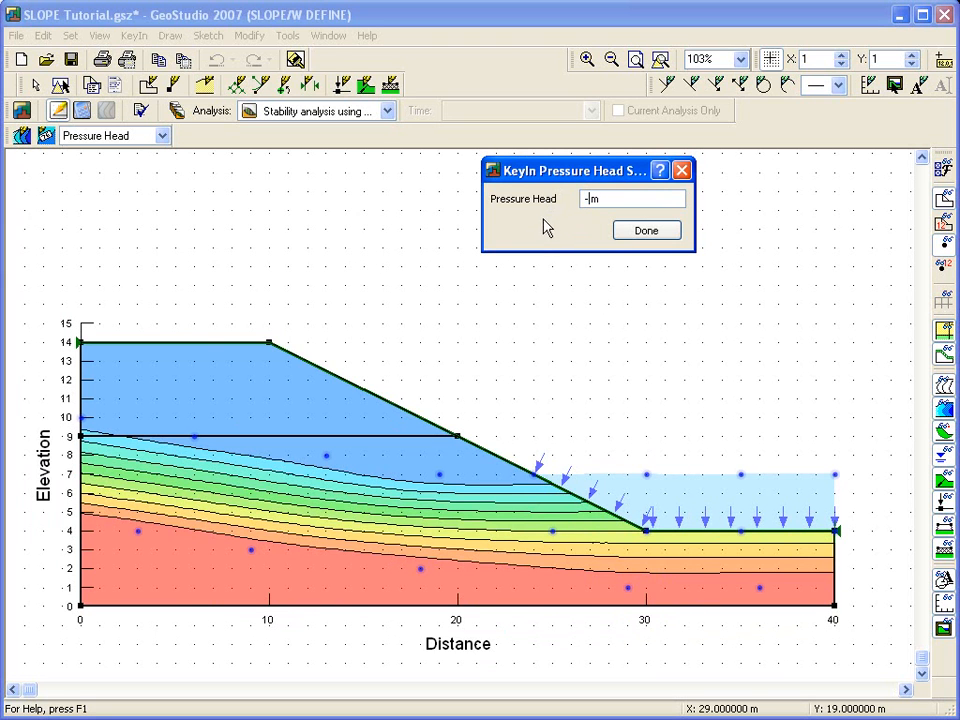
pyautogui.click(103, 406)
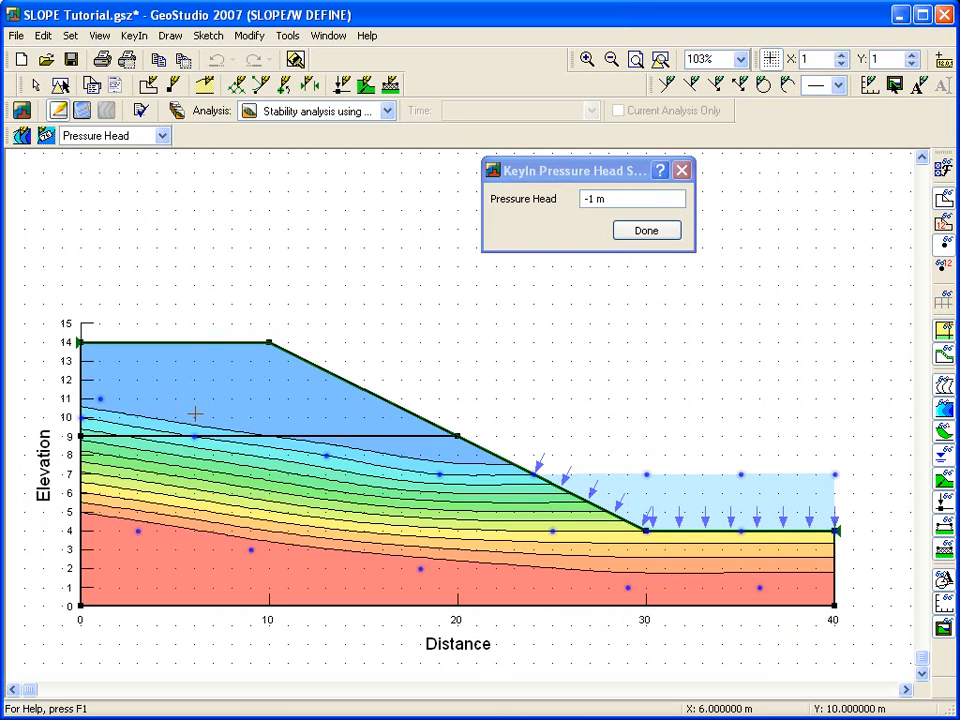
pyautogui.click(198, 417)
pyautogui.click(326, 437)
pyautogui.click(438, 455)
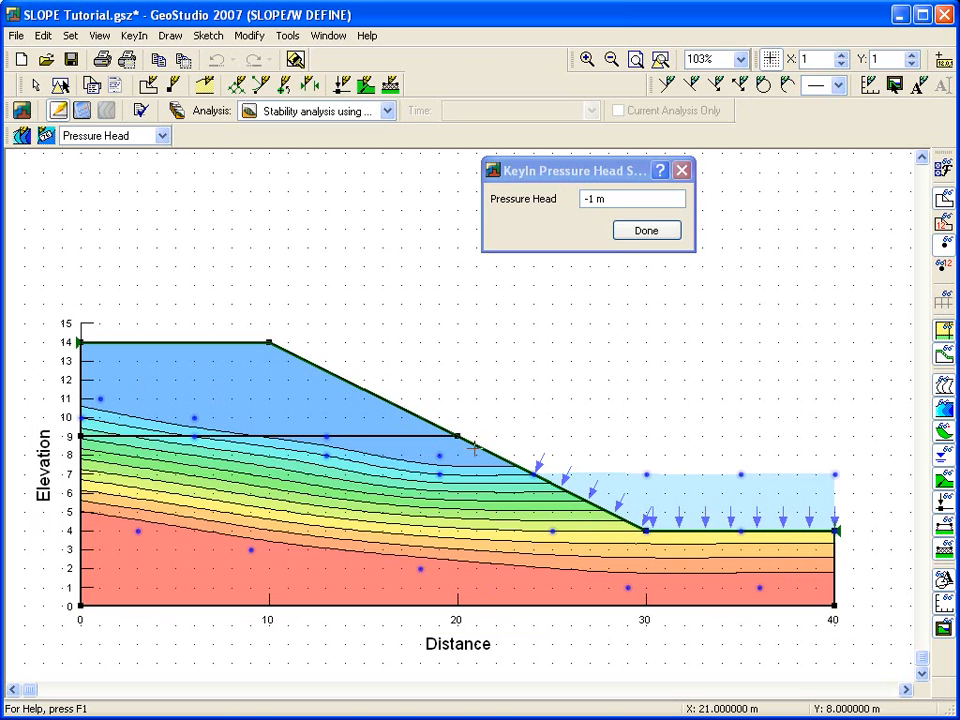
pyautogui.click(644, 230)
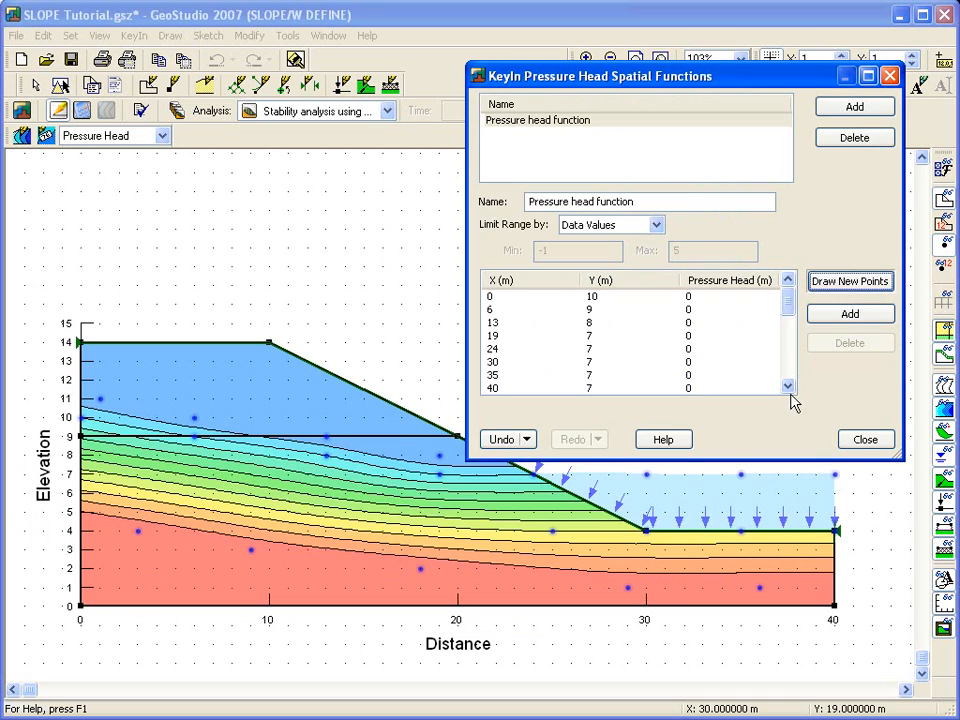
pyautogui.click(848, 440)
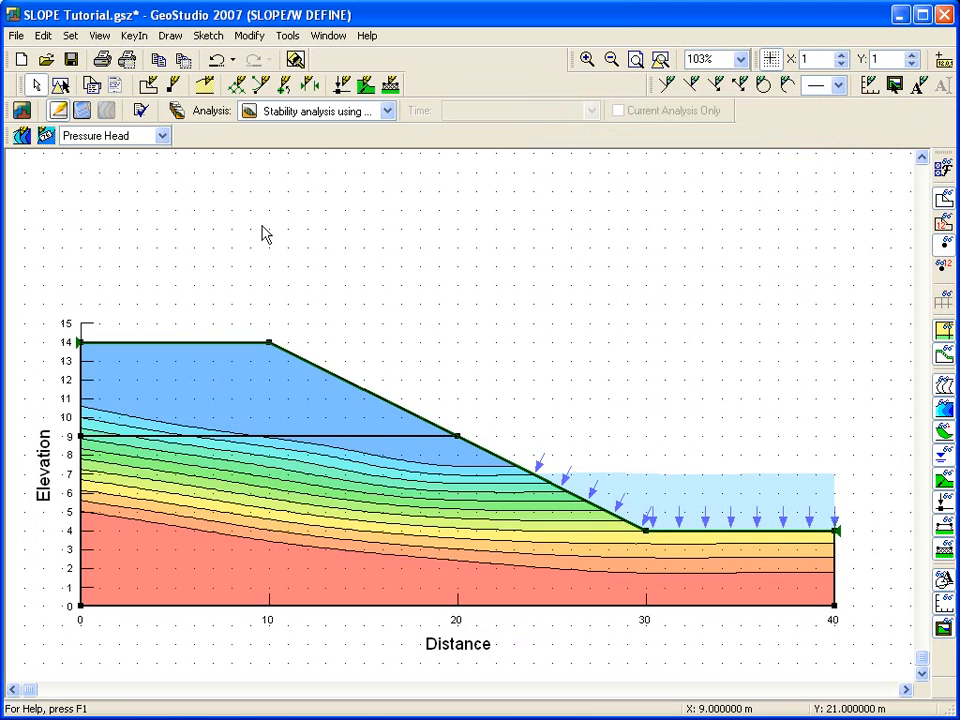
# Step: Set the pressure head contours to start at -1 with an increment of 1 and 7 contours, replacing the automatic range
pyautogui.click(169, 35)
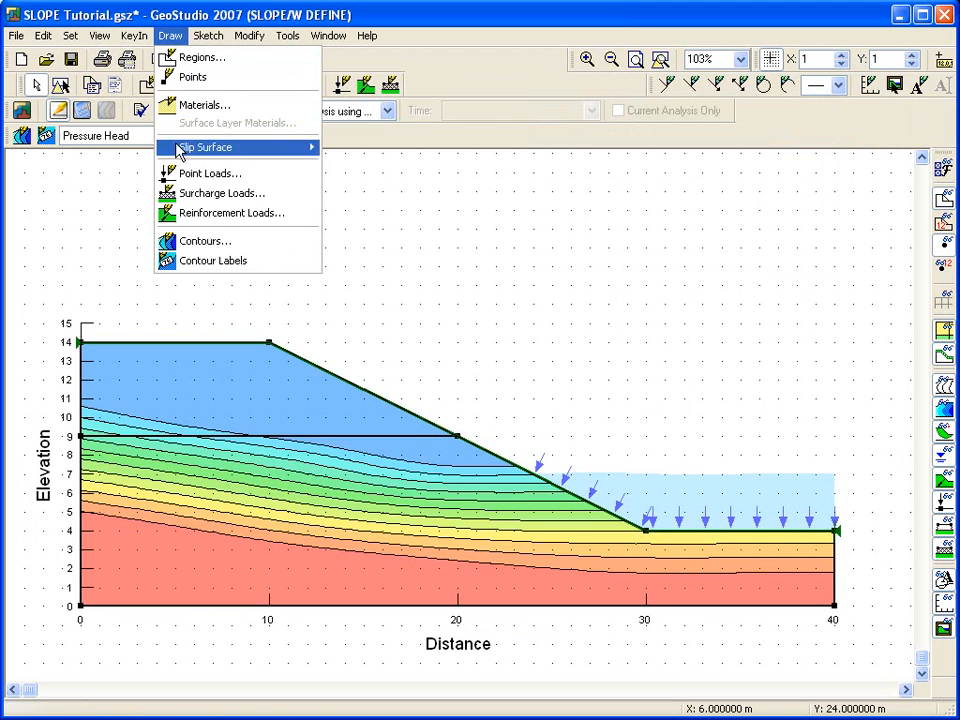
pyautogui.click(196, 244)
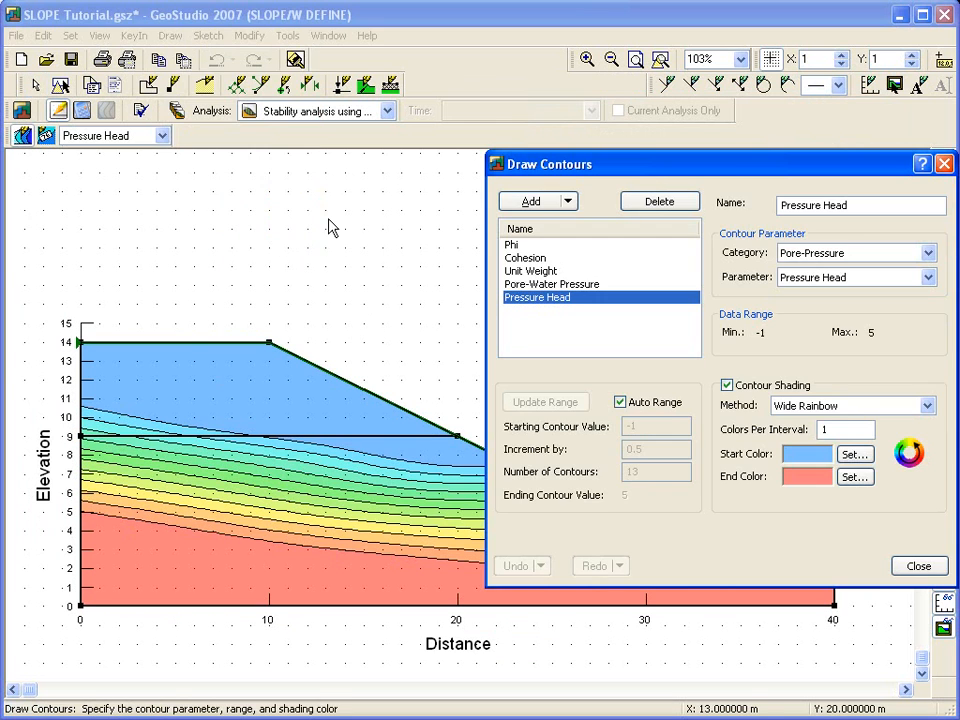
pyautogui.moveTo(540, 170); pyautogui.dragTo(454, 93)
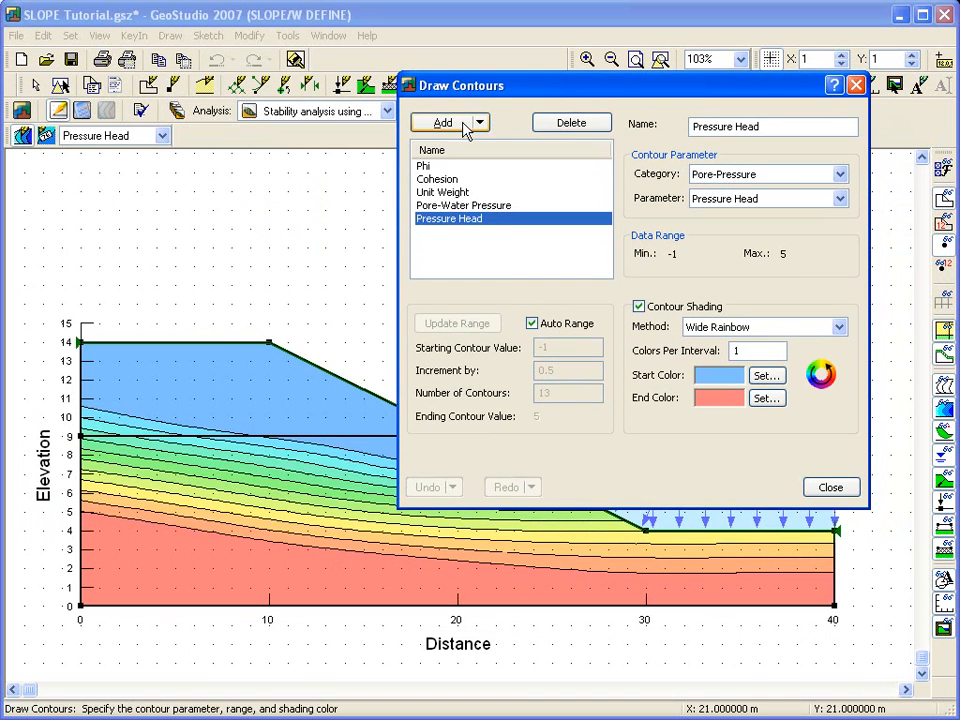
pyautogui.click(532, 324)
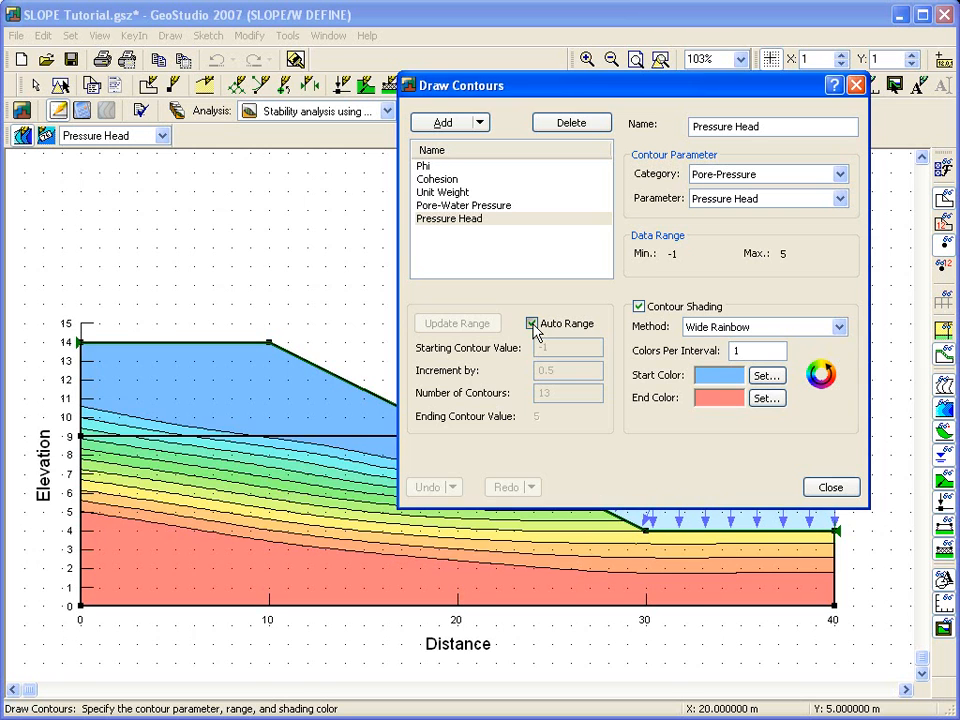
pyautogui.click(533, 325)
pyautogui.doubleClick(559, 370)
pyautogui.write('1')
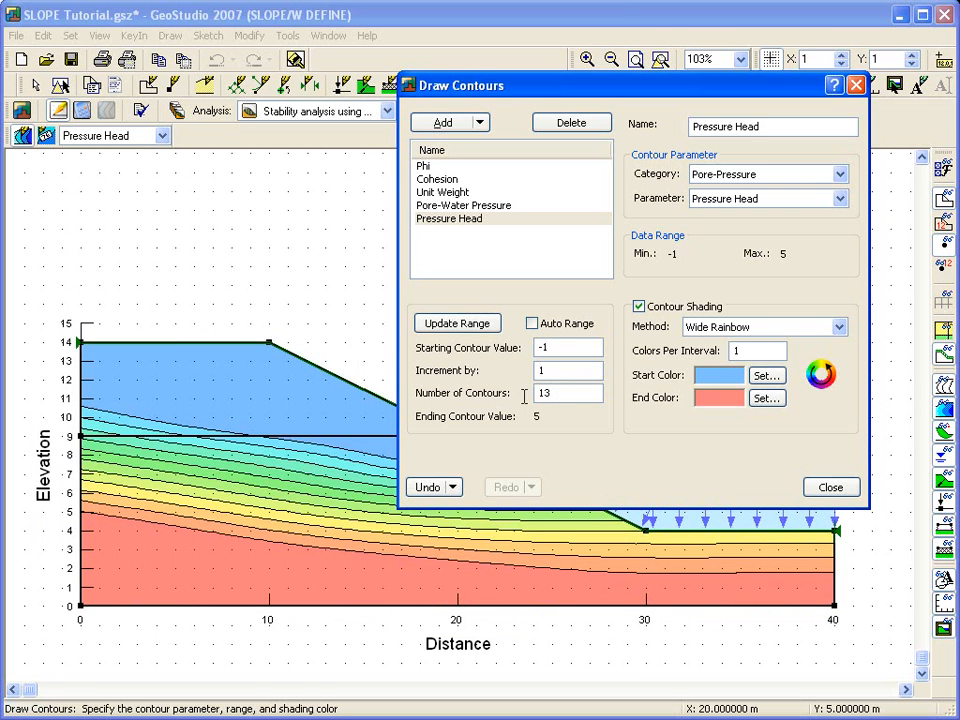
pyautogui.doubleClick(555, 394)
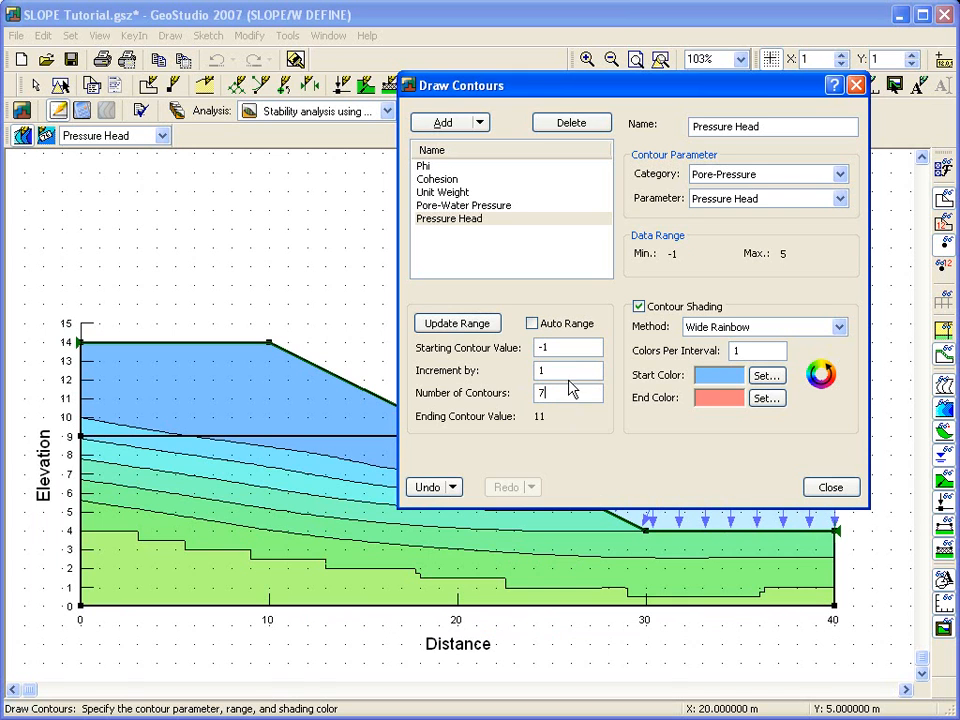
pyautogui.write('7')
pyautogui.click(565, 373)
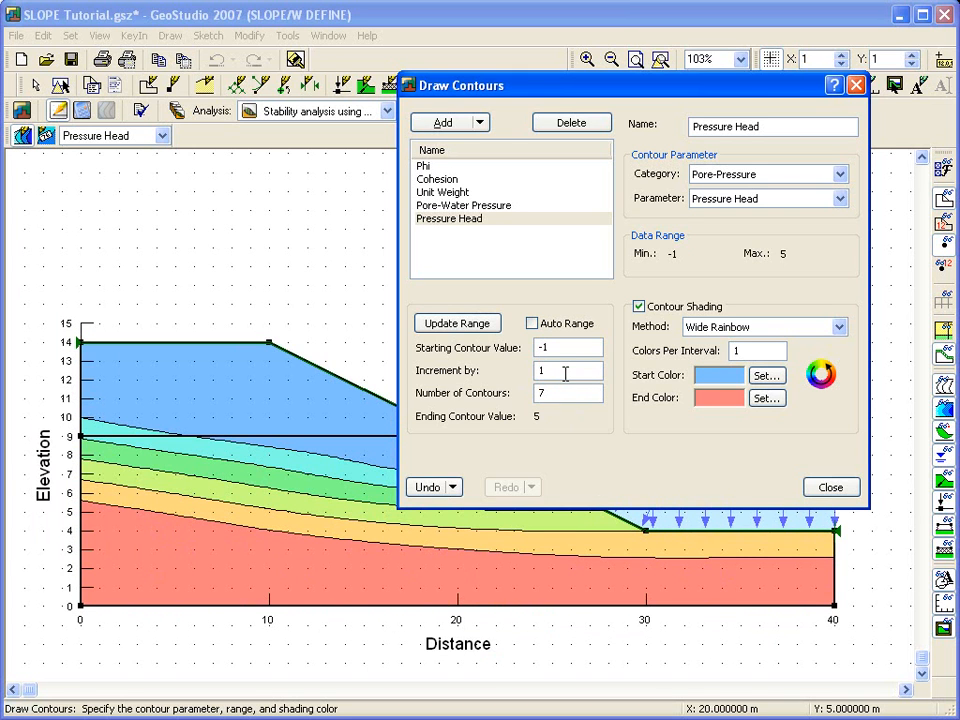
pyautogui.click(818, 488)
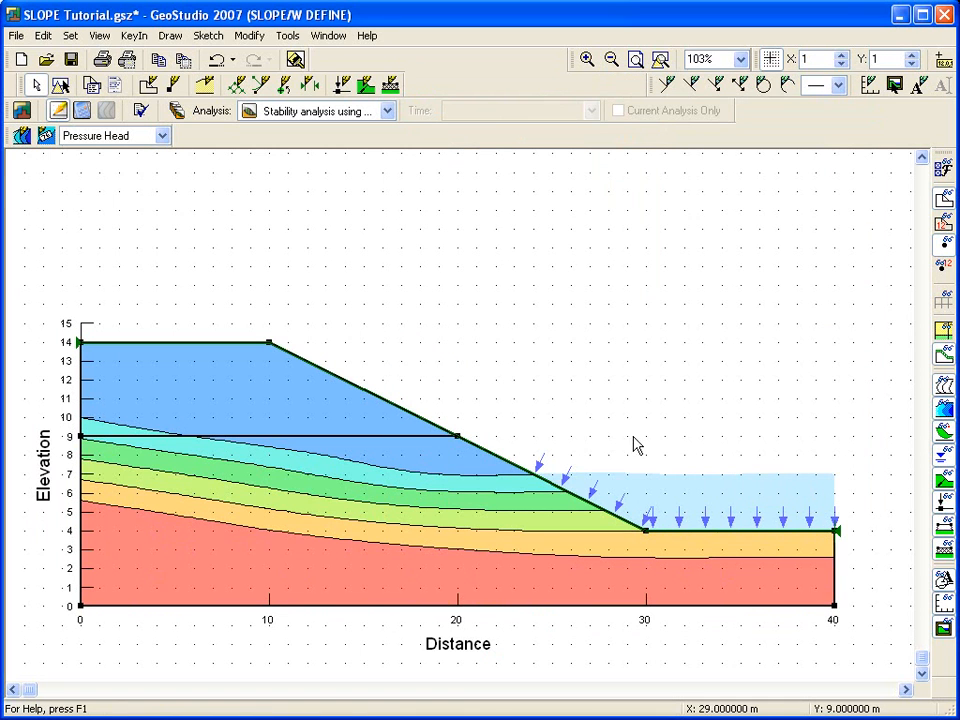
# Step: Add contour labels to the 0, 1, 2, 3 and 4 pressure head contours near distance 12
pyautogui.click(45, 139)
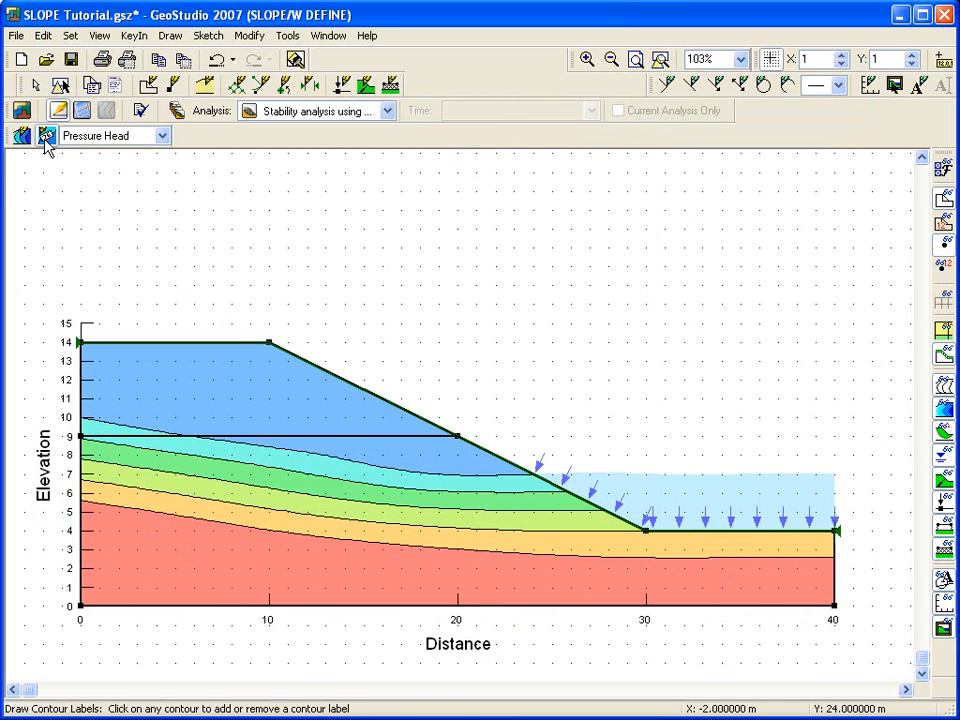
pyautogui.click(299, 452)
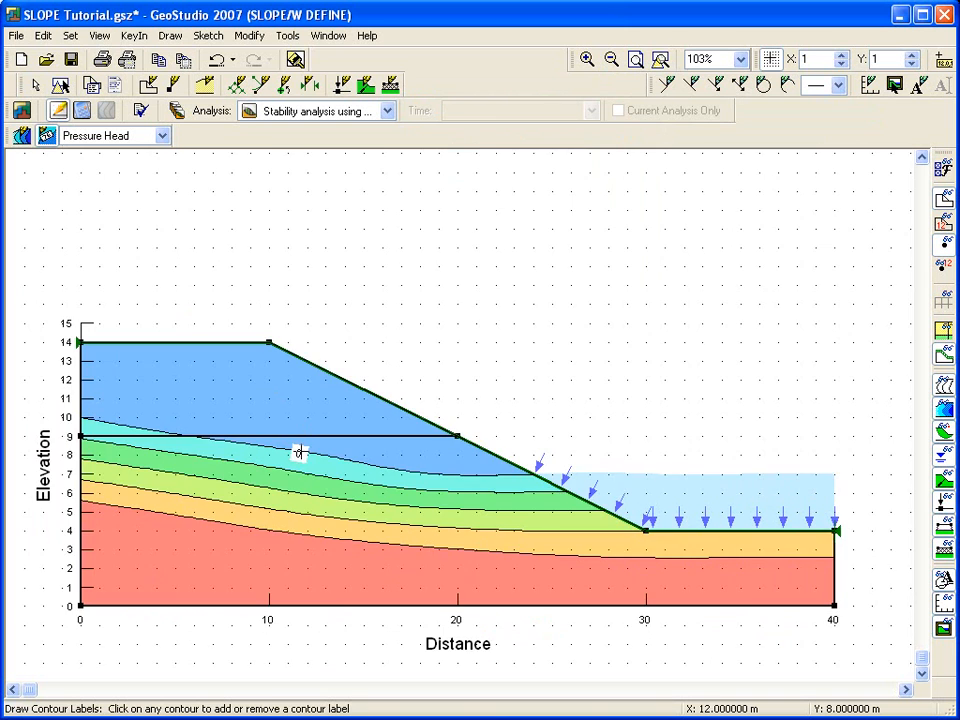
pyautogui.click(300, 472)
pyautogui.click(298, 495)
pyautogui.click(298, 513)
pyautogui.click(296, 537)
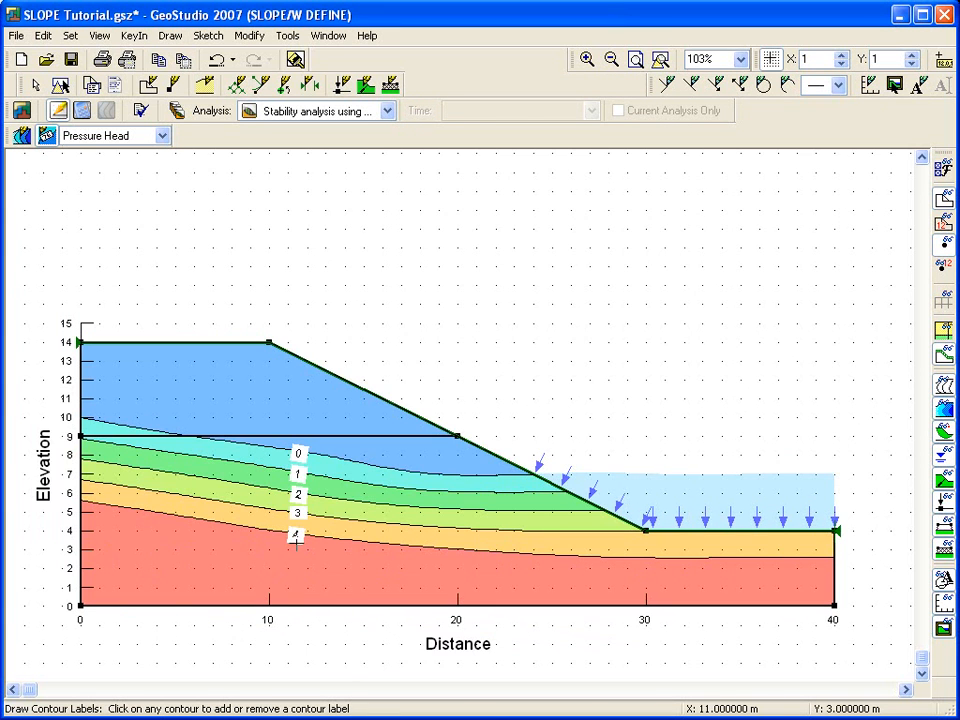
pyautogui.press('Escape')
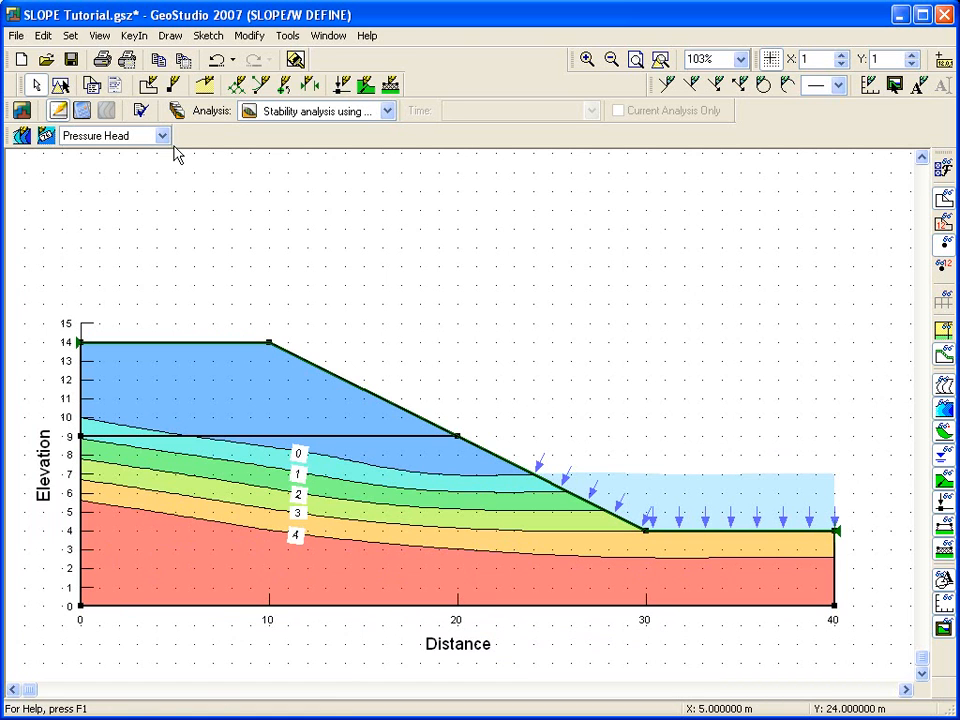
# Step: Turn off the contour display and show the material colours of the regions
pyautogui.click(163, 137)
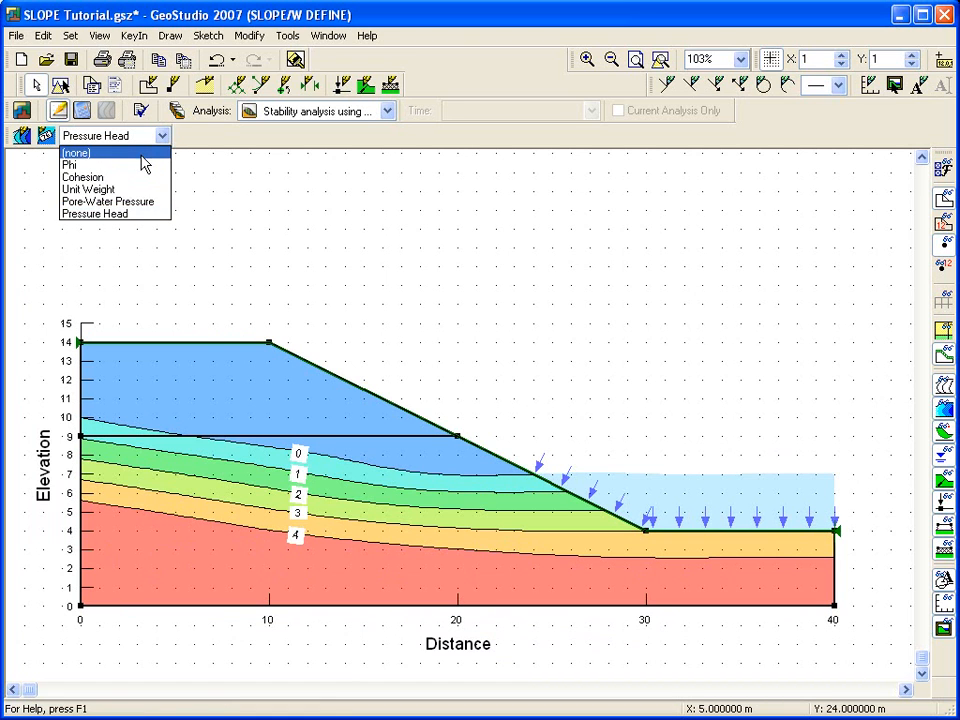
pyautogui.click(100, 150)
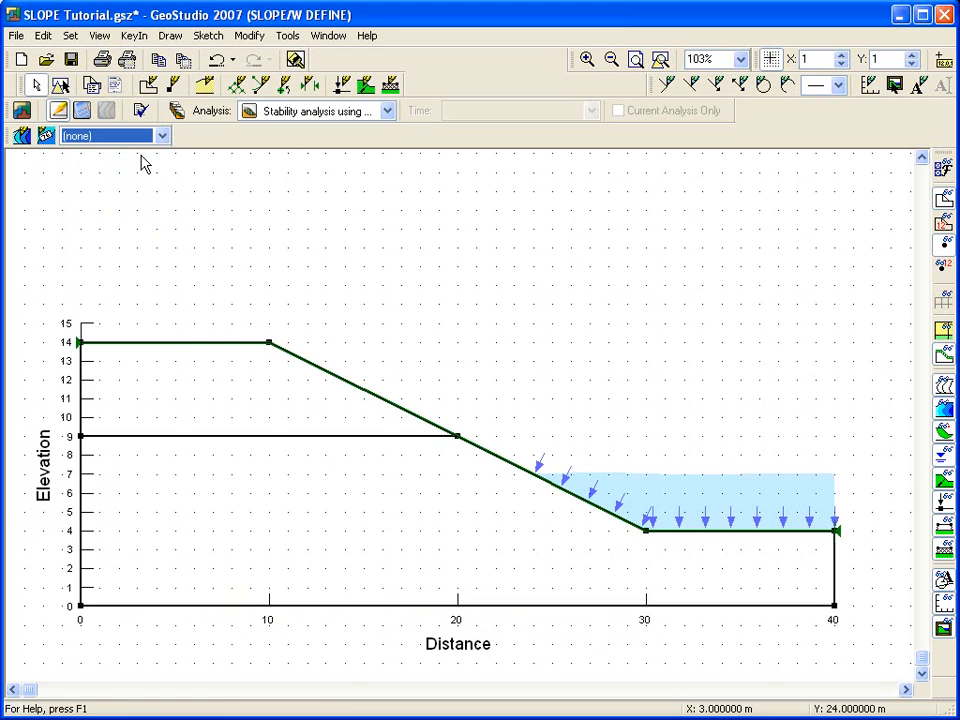
pyautogui.click(938, 333)
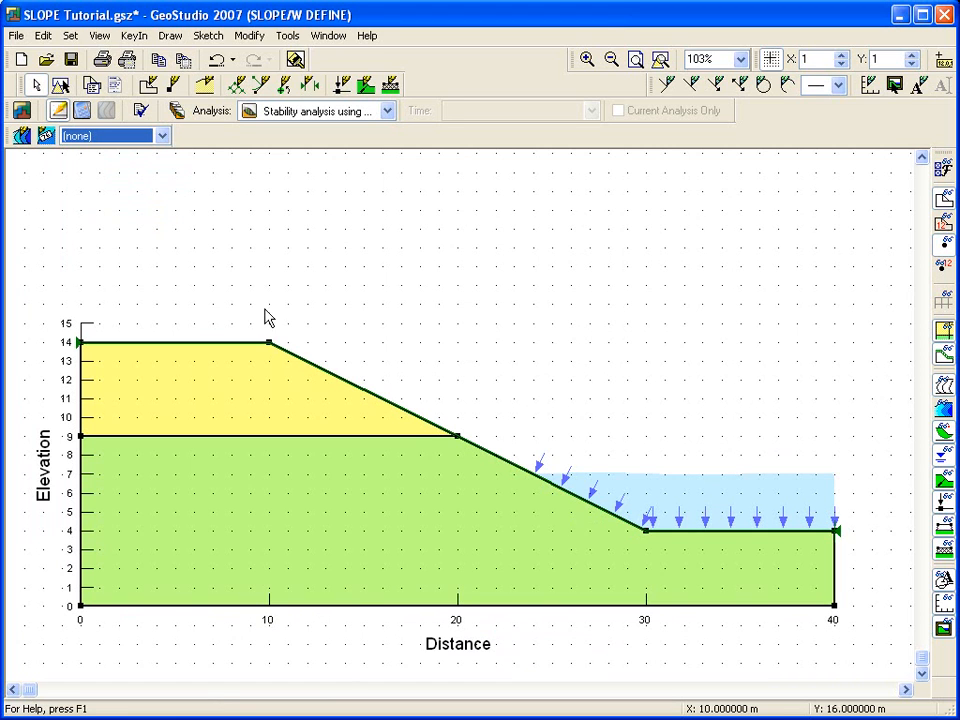
# Step: Define the slip surface grid as a single point at about distance 24, elevation 24
pyautogui.click(170, 35)
pyautogui.moveTo(208, 158)
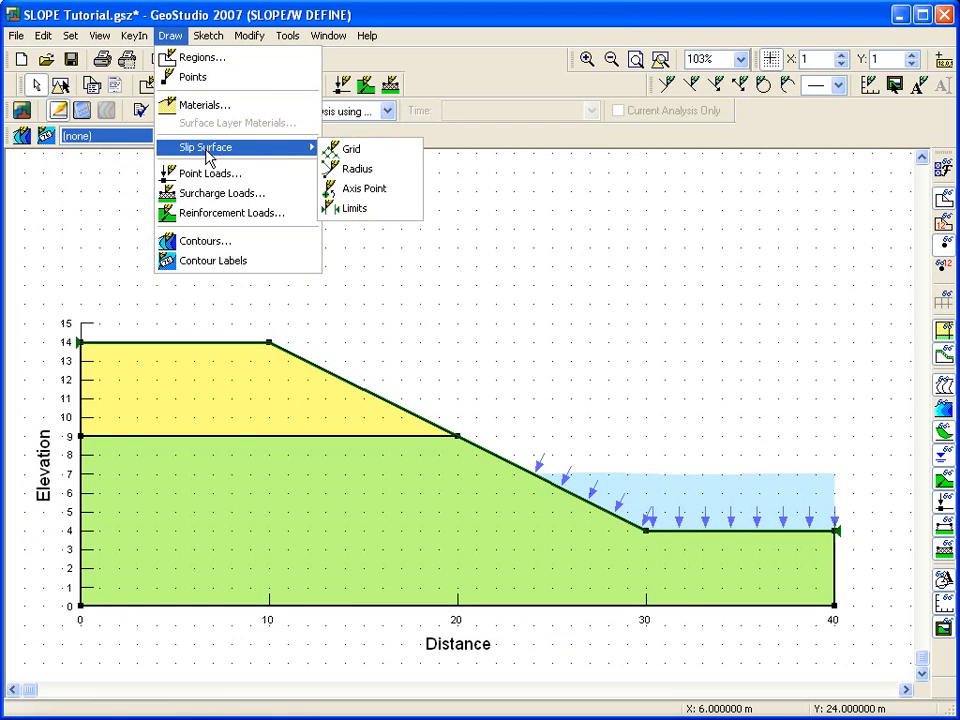
pyautogui.click(352, 152)
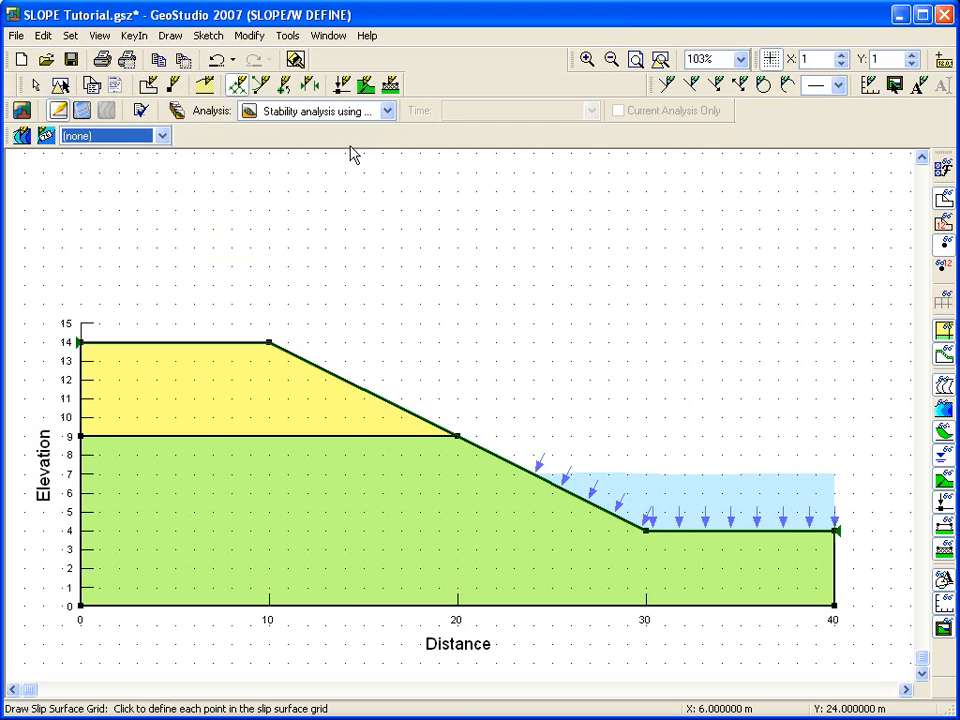
pyautogui.click(534, 153)
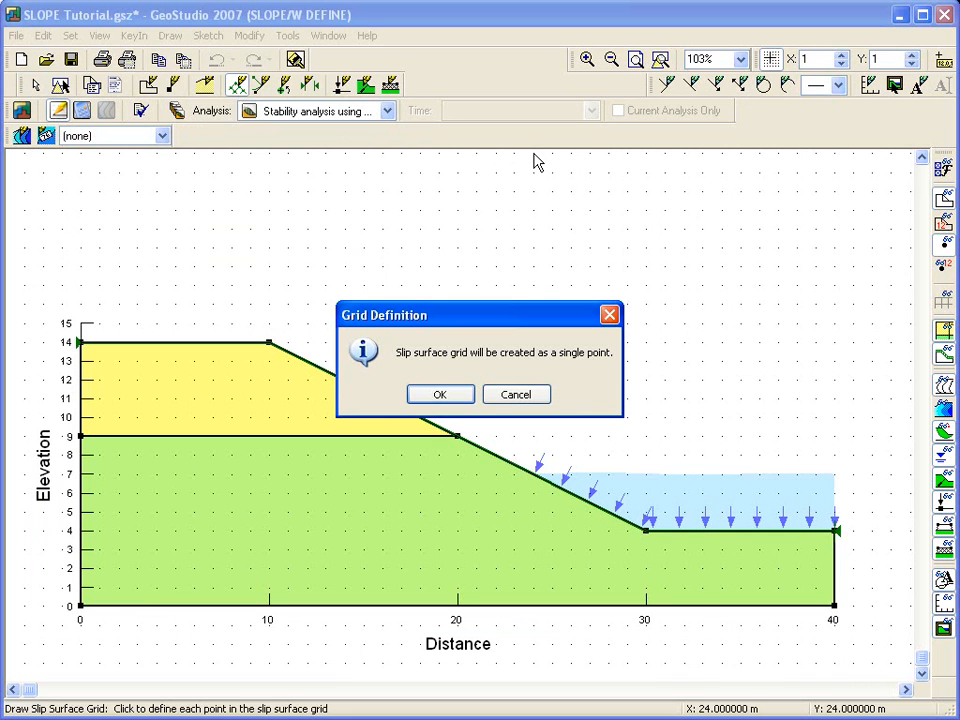
pyautogui.click(443, 392)
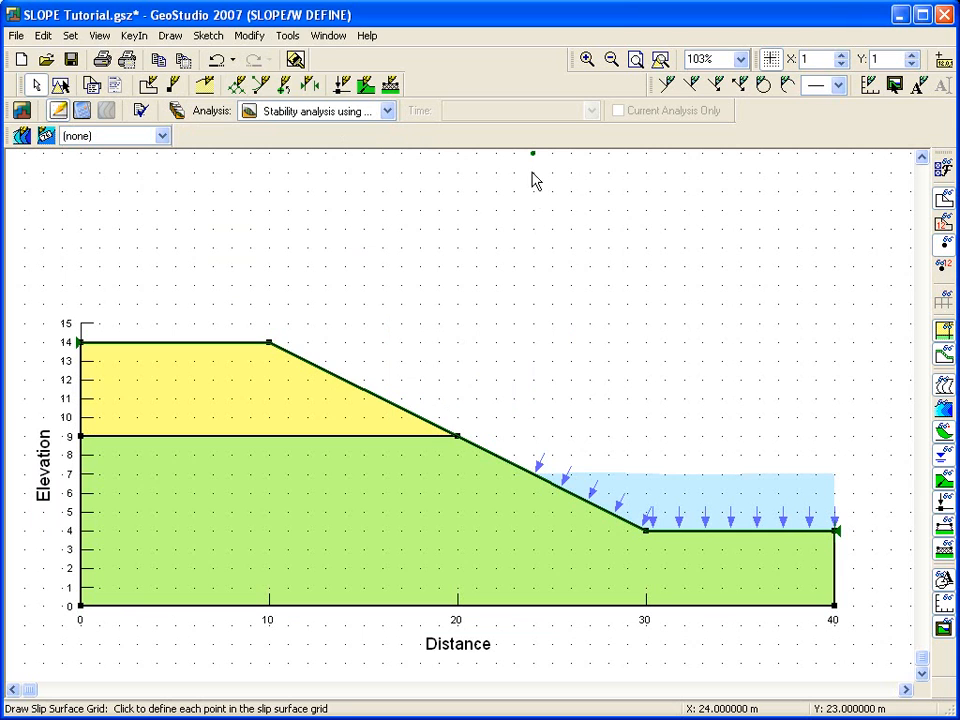
pyautogui.press('Escape')
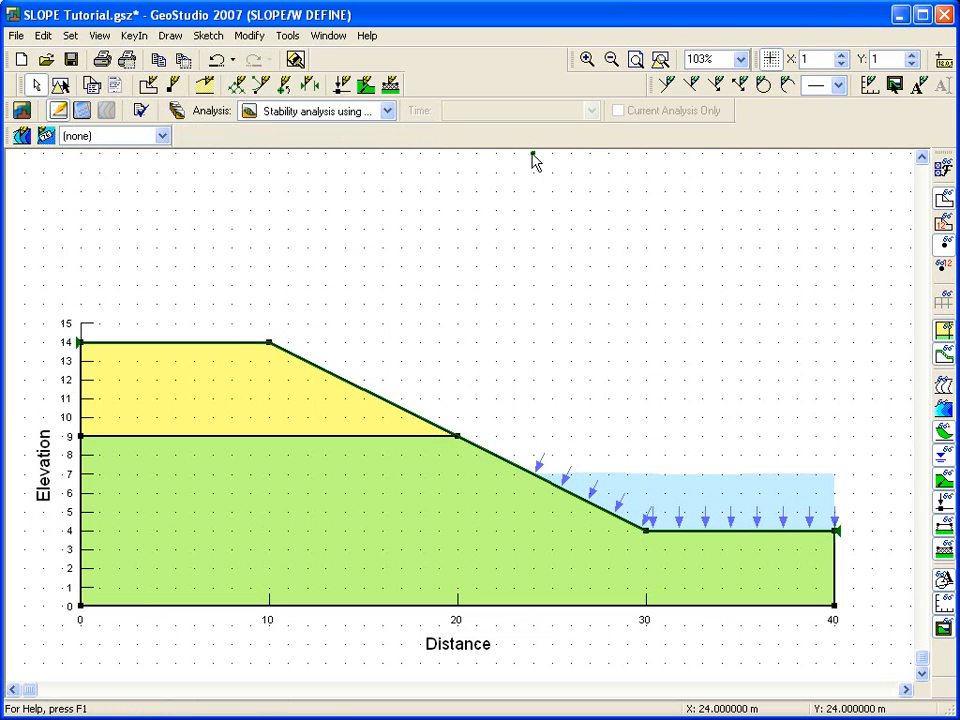
# Step: Define the slip surface radius as a single point at the slope toe (30, 4)
pyautogui.click(169, 36)
pyautogui.moveTo(222, 152)
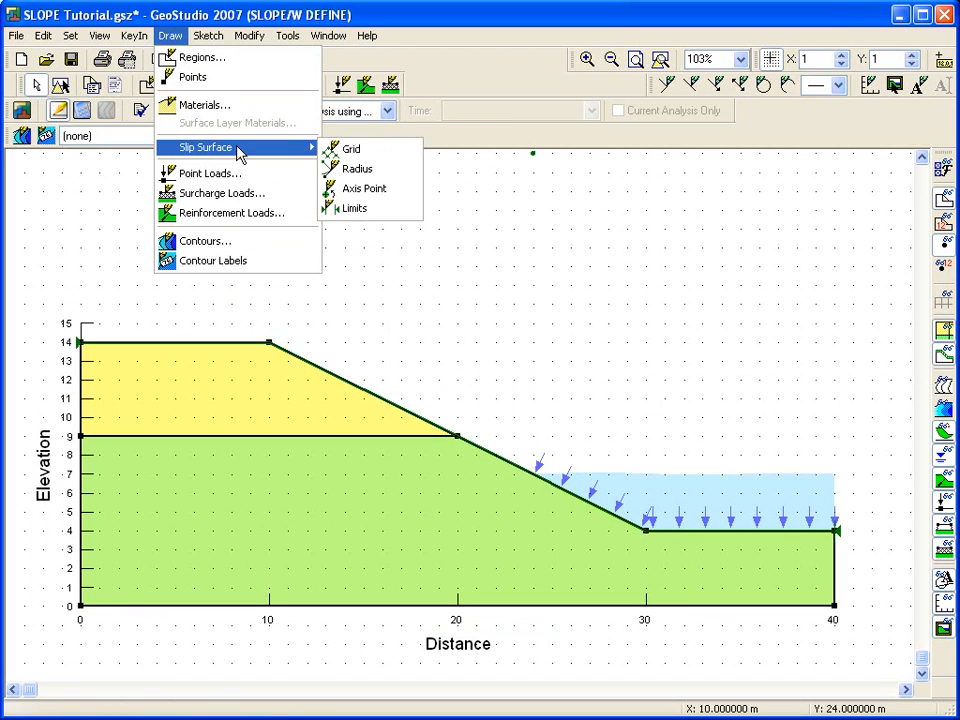
pyautogui.click(390, 172)
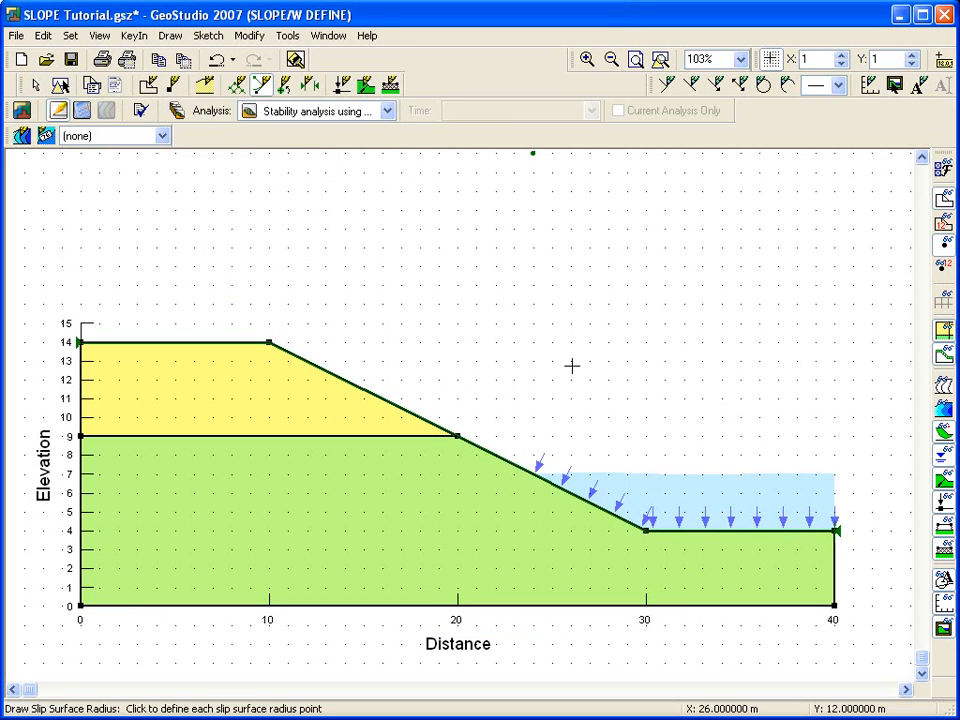
pyautogui.click(645, 531)
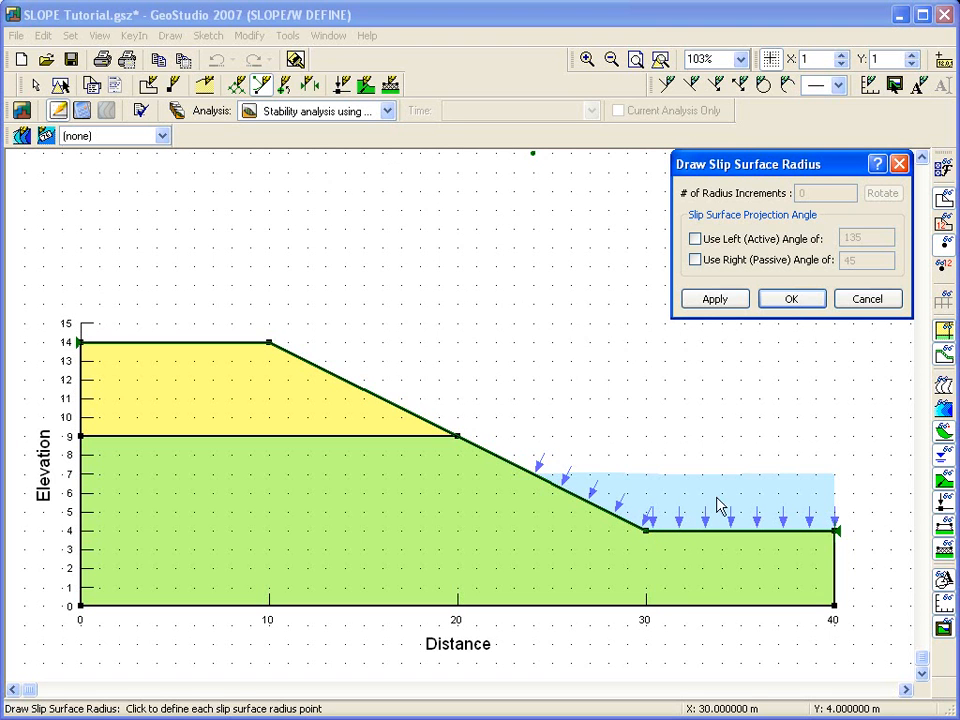
pyautogui.click(791, 299)
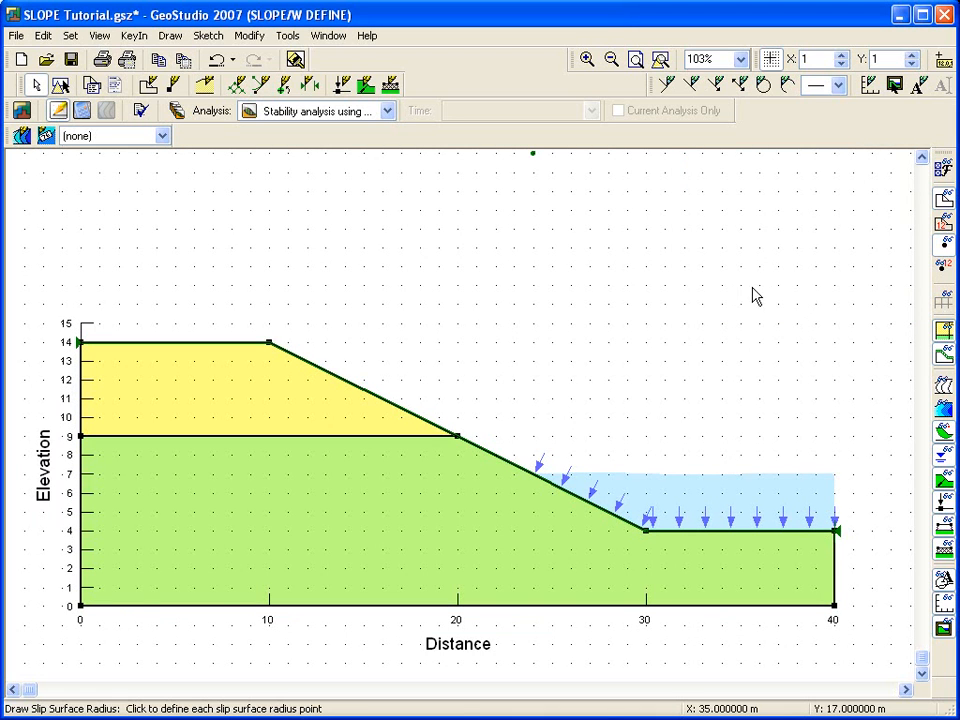
# Step: Turn off grid snapping and preview a sketch circle centred on the slip surface grid point without keeping it
pyautogui.click(771, 59)
pyautogui.click(763, 86)
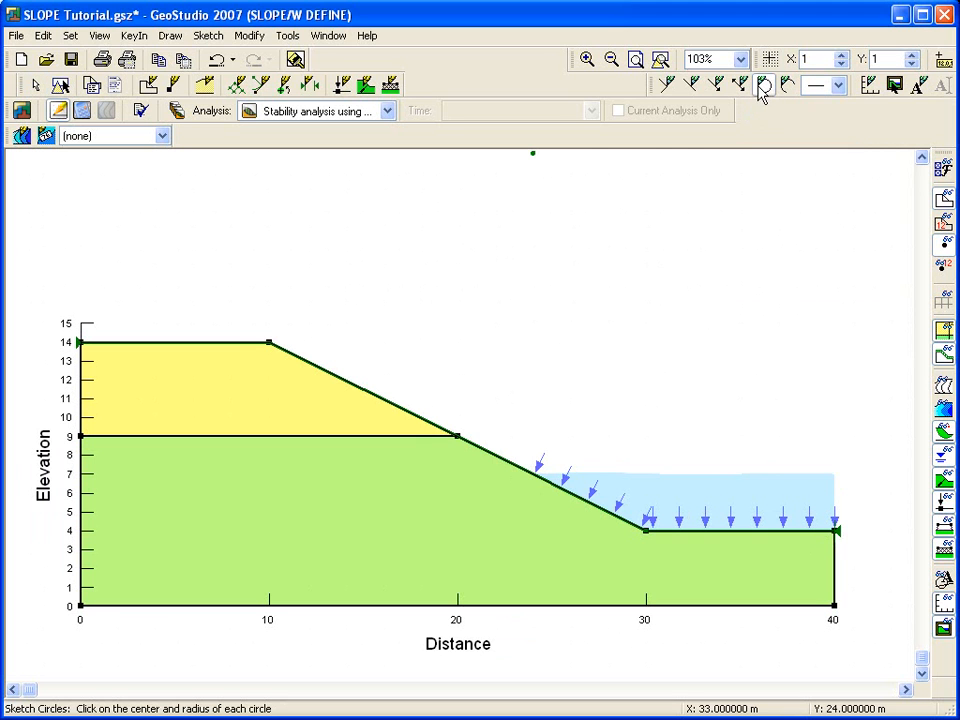
pyautogui.click(533, 154)
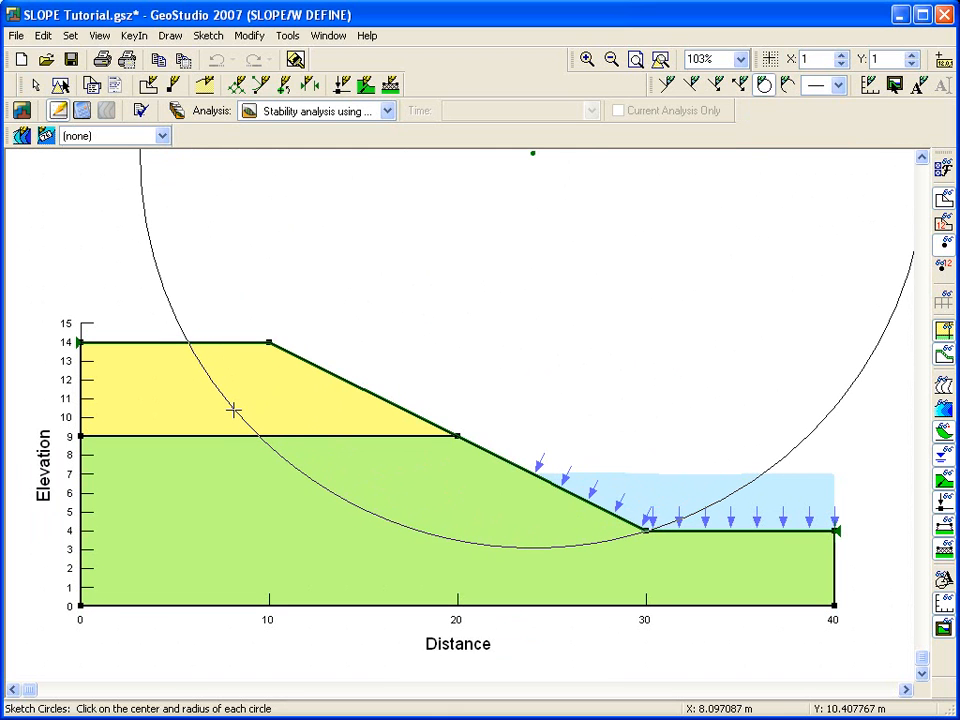
pyautogui.press('Escape')
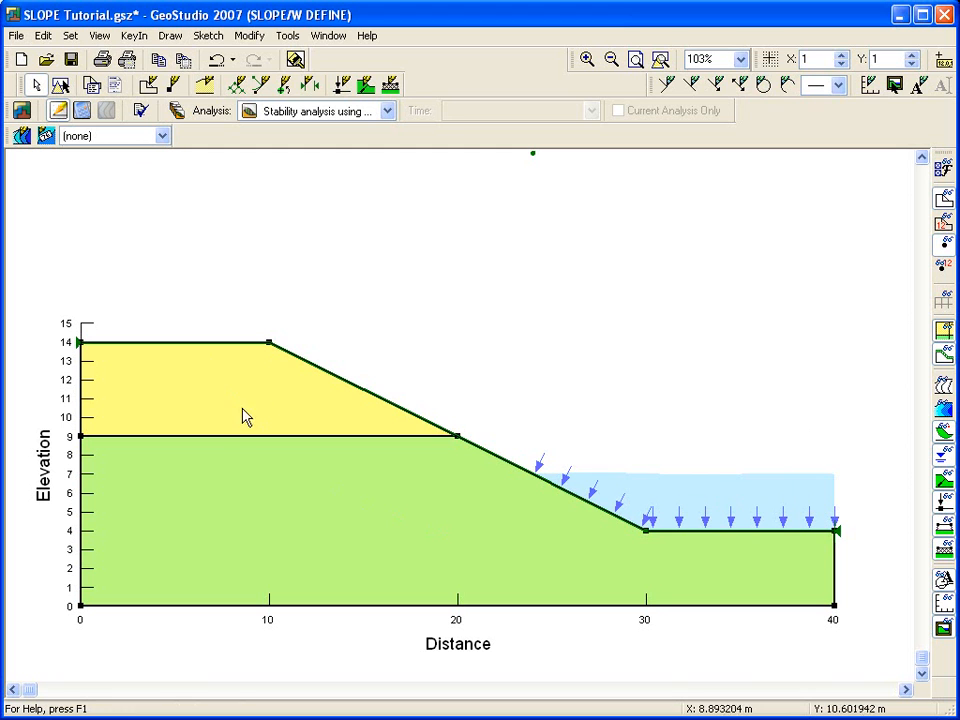
# Step: Save the file and solve the spatial pressure head function analysis
pyautogui.hotkey('ctrl', 's')
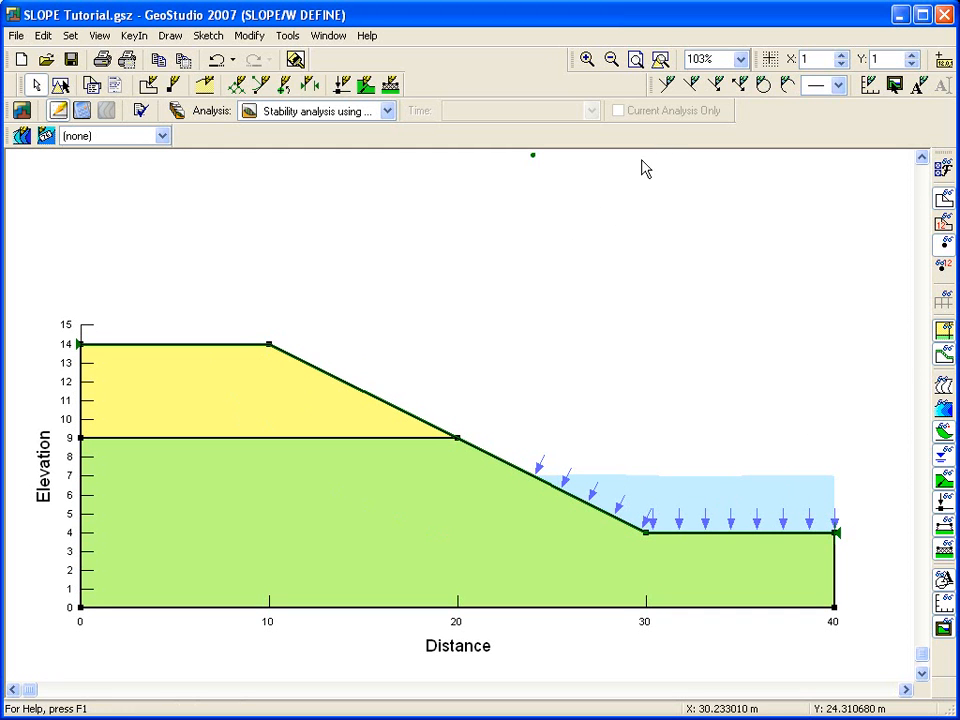
pyautogui.click(667, 67)
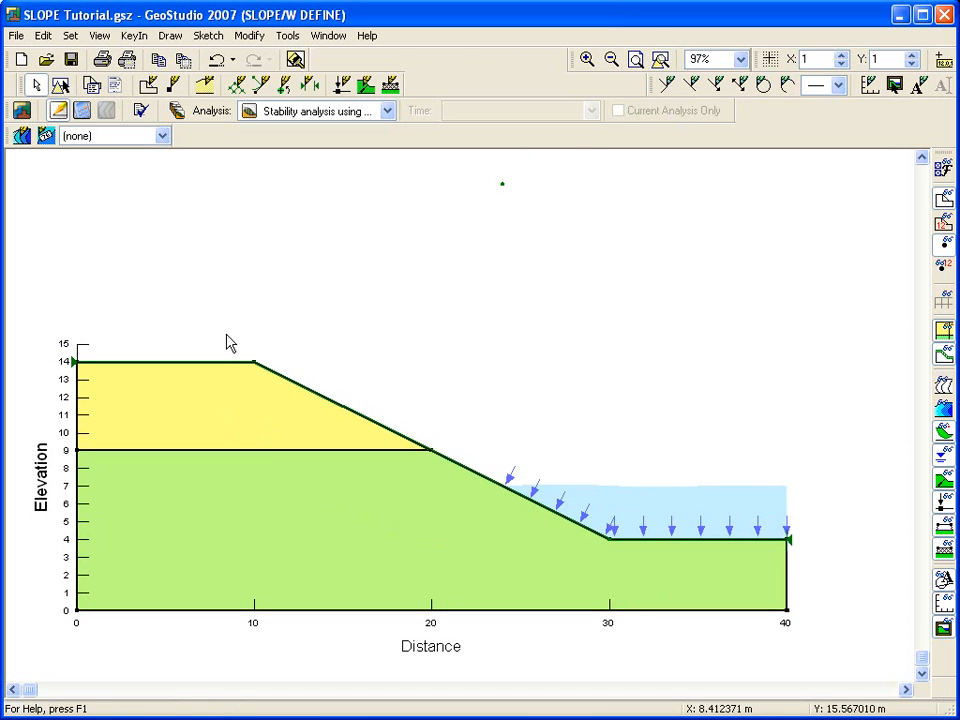
pyautogui.click(82, 110)
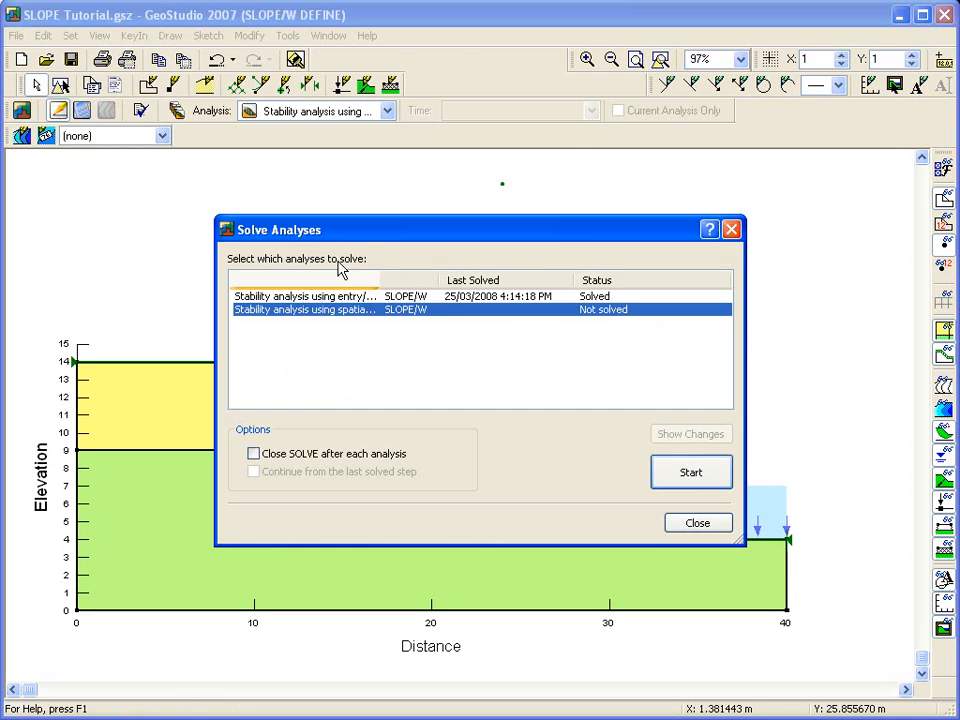
pyautogui.click(675, 480)
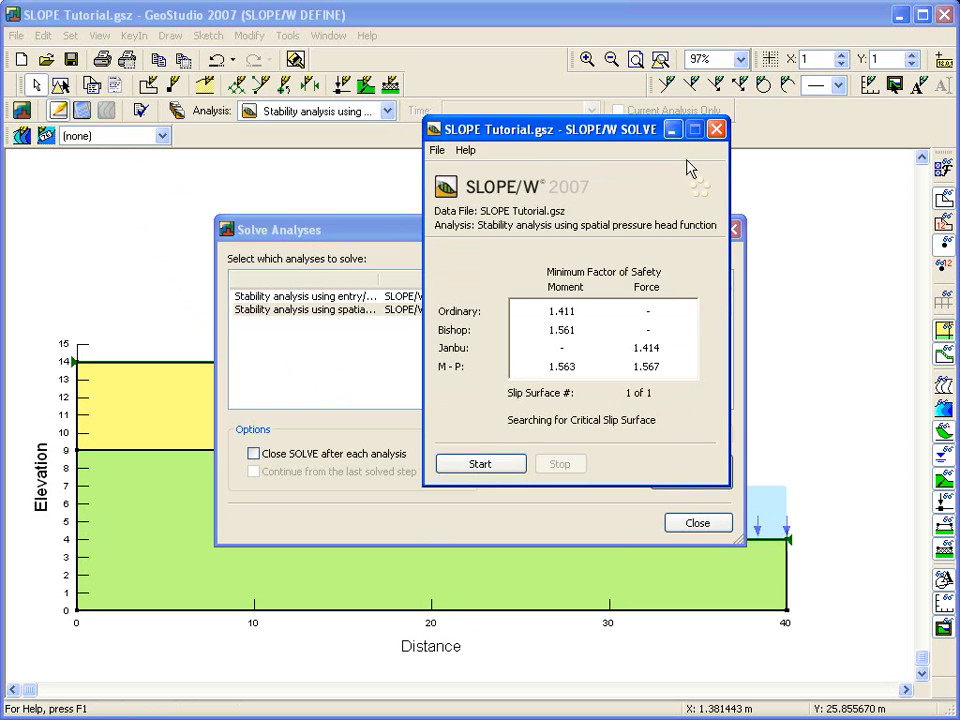
pyautogui.click(716, 129)
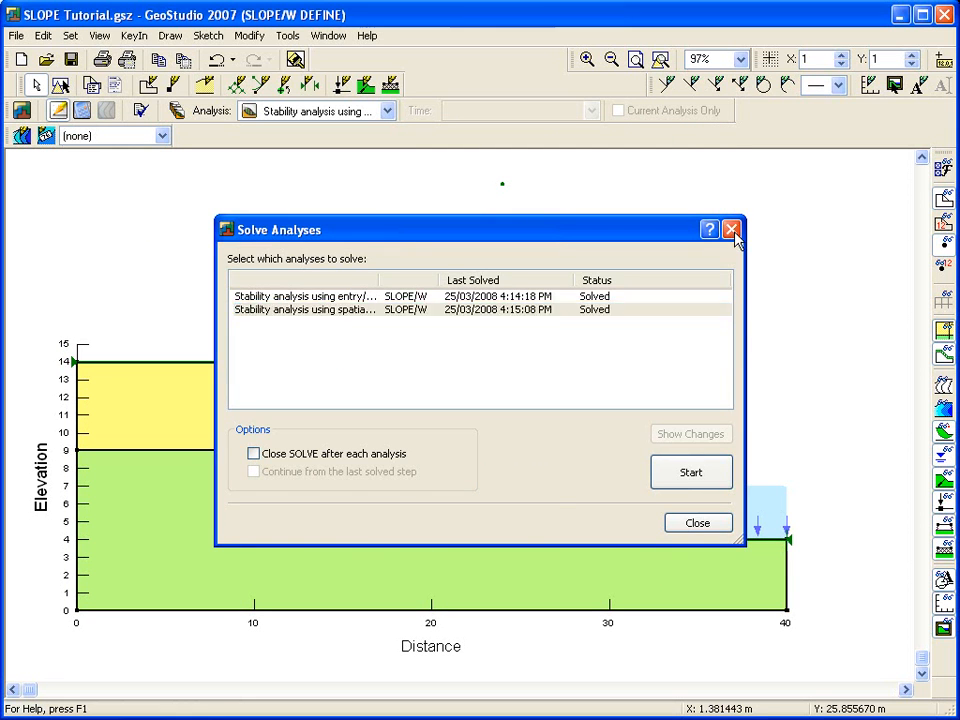
pyautogui.click(731, 229)
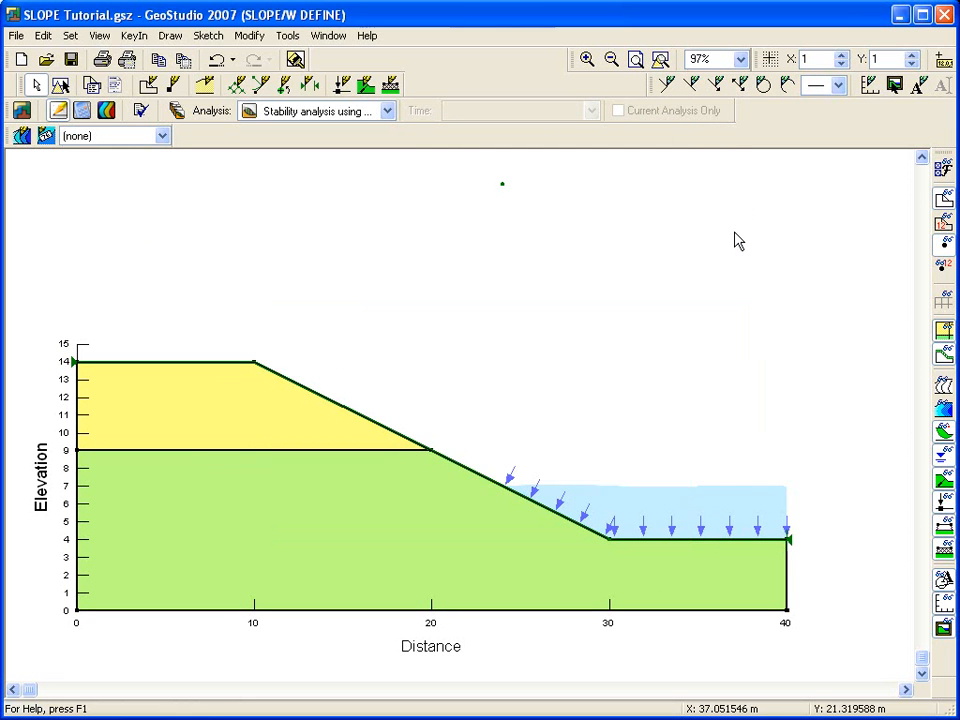
# Step: Open the results and compare the critical slip surfaces of the entry/exit and spatial pressure head analyses
pyautogui.click(107, 111)
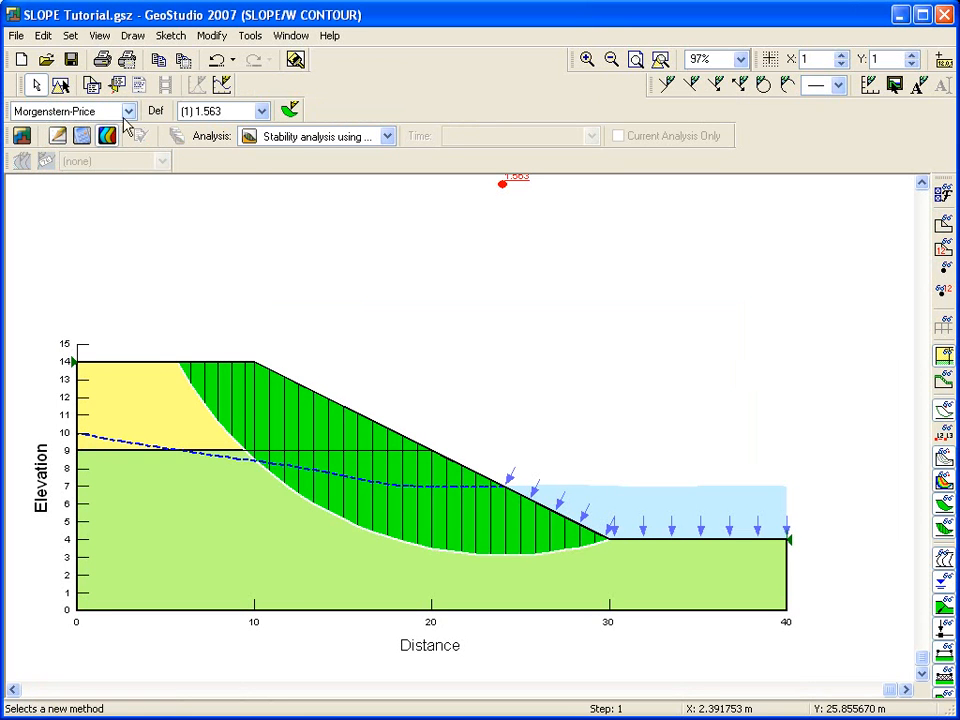
pyautogui.click(660, 60)
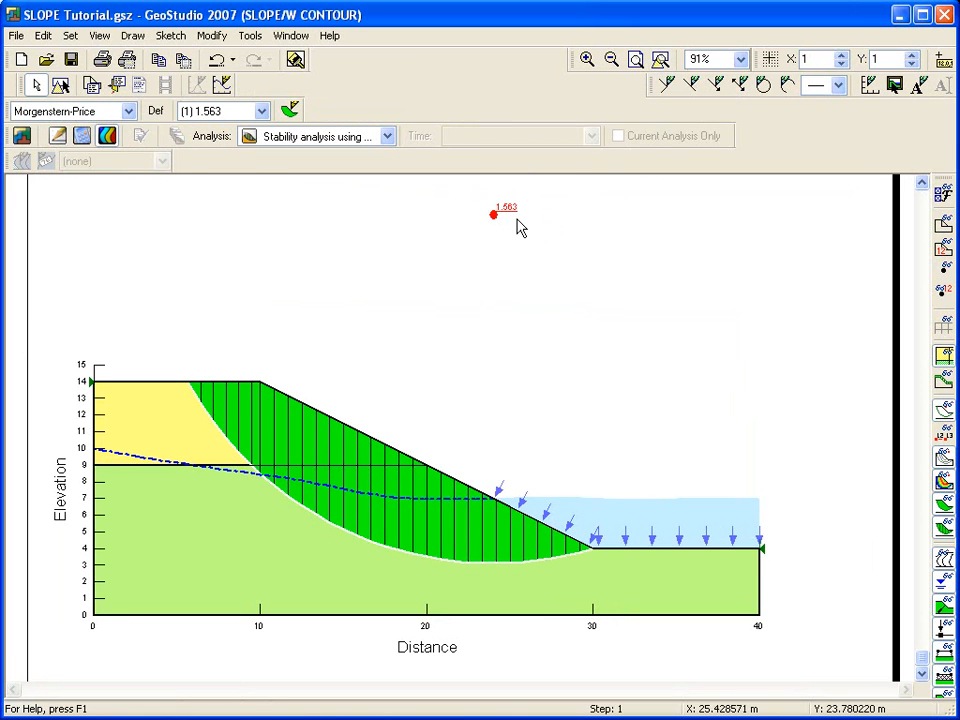
pyautogui.click(386, 137)
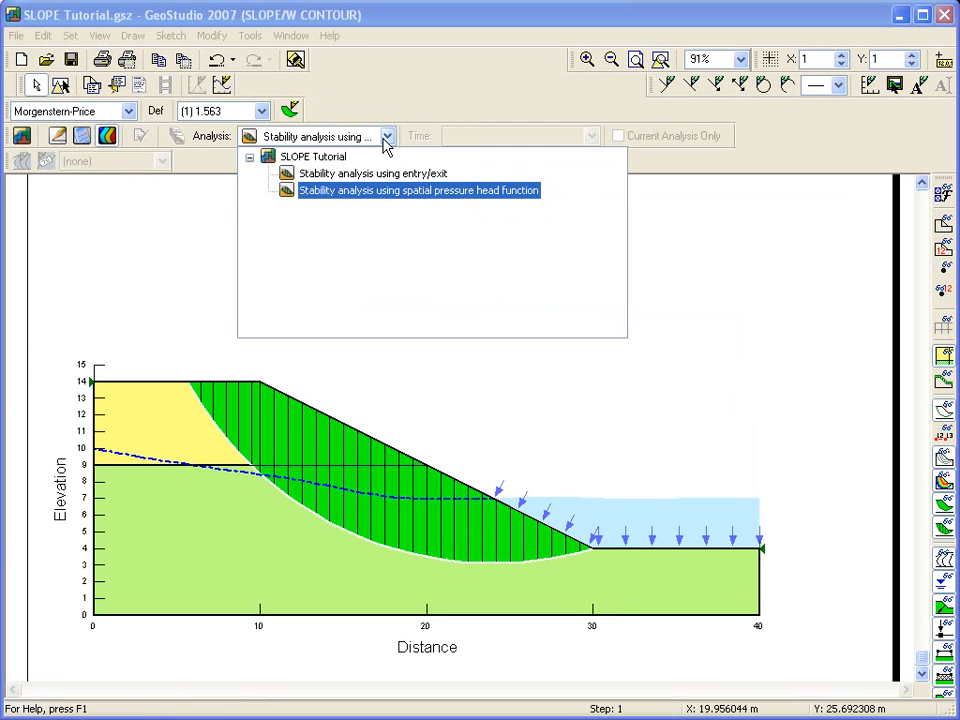
pyautogui.click(383, 174)
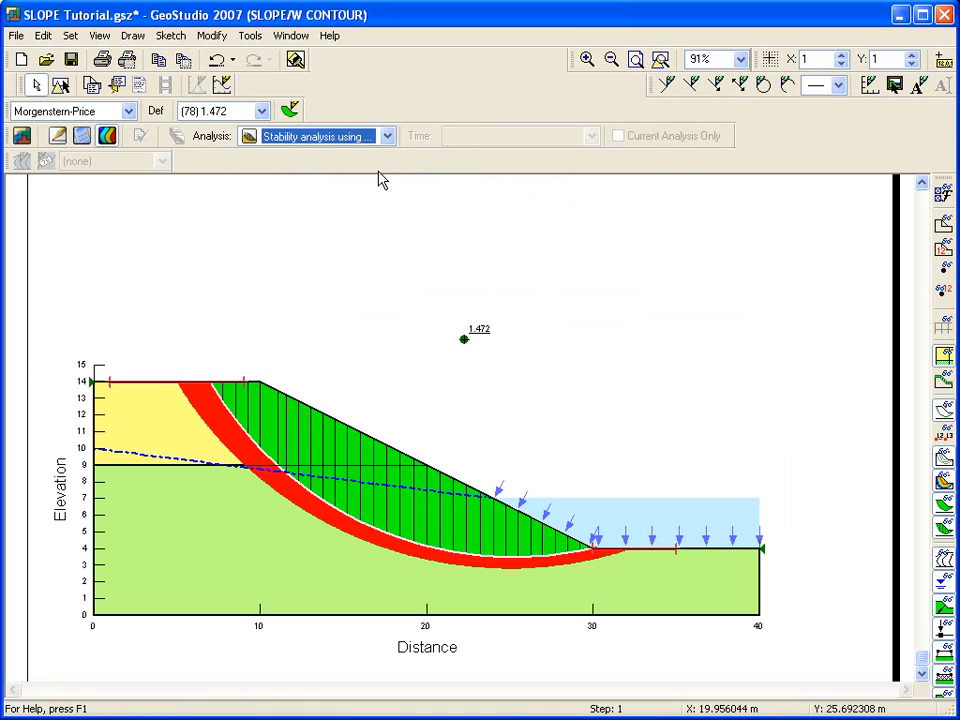
pyautogui.click(386, 137)
pyautogui.click(381, 173)
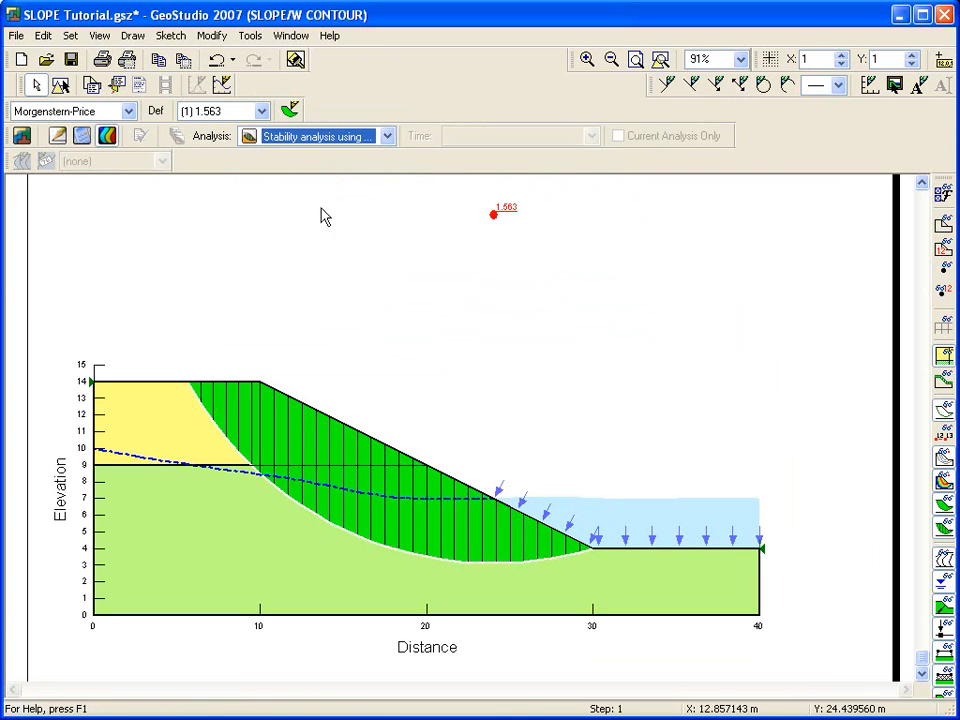
# Step: Inspect the slice information for several slices along the critical slip surface near the toe
pyautogui.click(117, 87)
pyautogui.moveTo(470, 74); pyautogui.dragTo(345, 62)
pyautogui.click(389, 533)
pyautogui.click(459, 540)
pyautogui.click(556, 546)
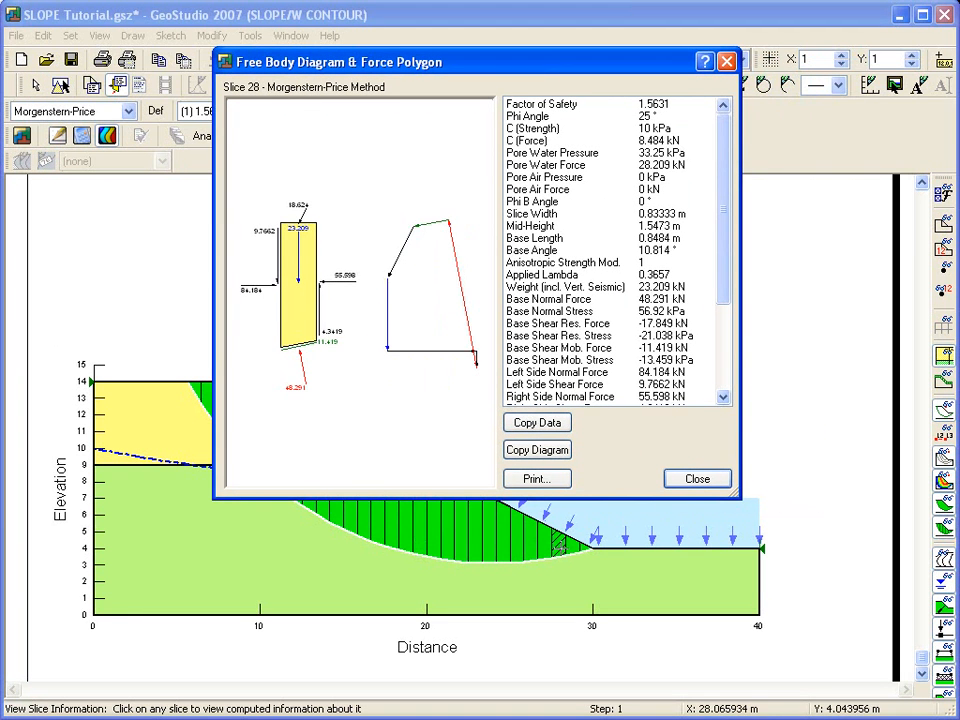
pyautogui.click(700, 481)
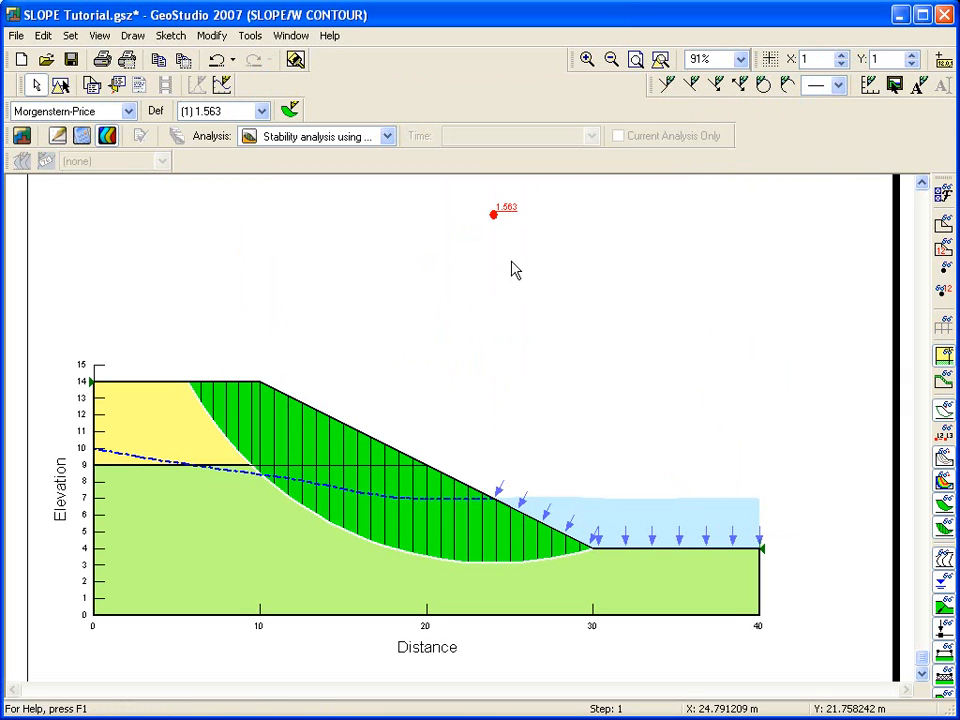